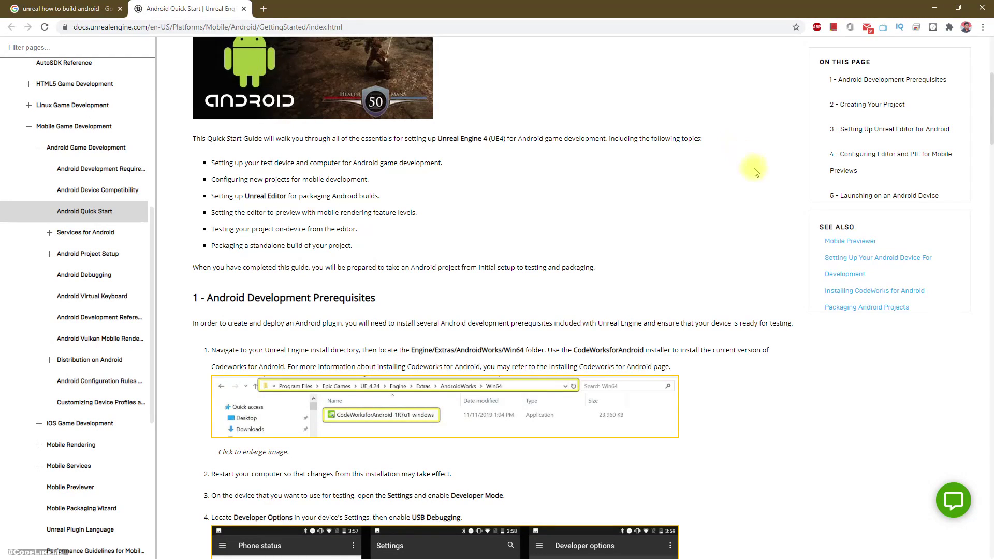
scroll(762, 173, up, 2)
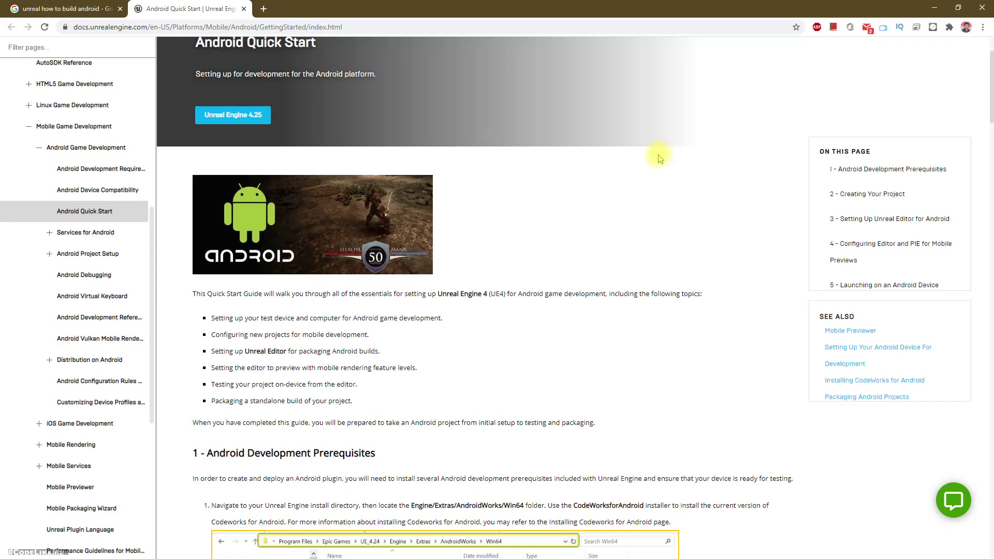
scroll(621, 163, up, 2)
scroll(280, 287, down, 2)
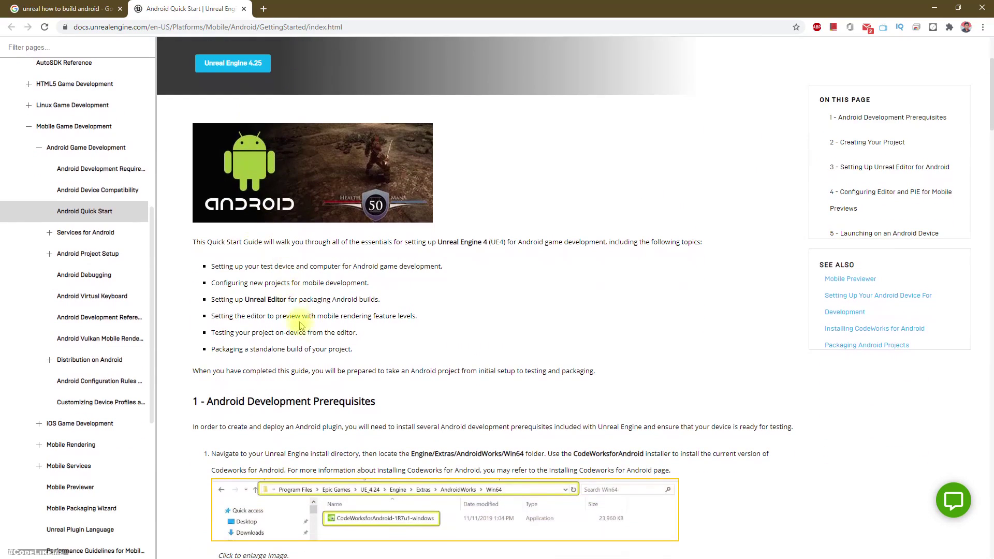
scroll(341, 346, down, 2)
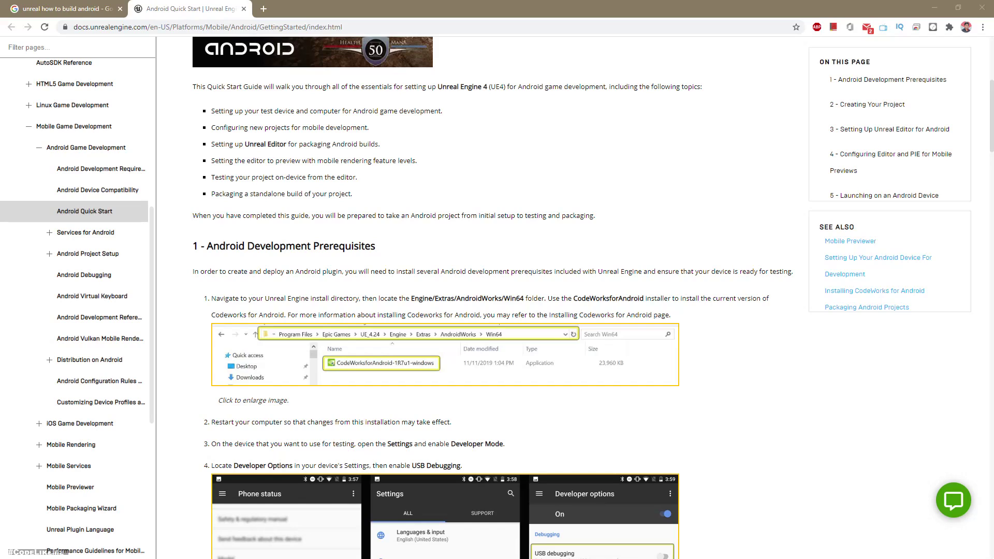
Step: Navigate File Explorer to the UE_4.25 Engine\Extras\Android folder
double_click(242, 50)
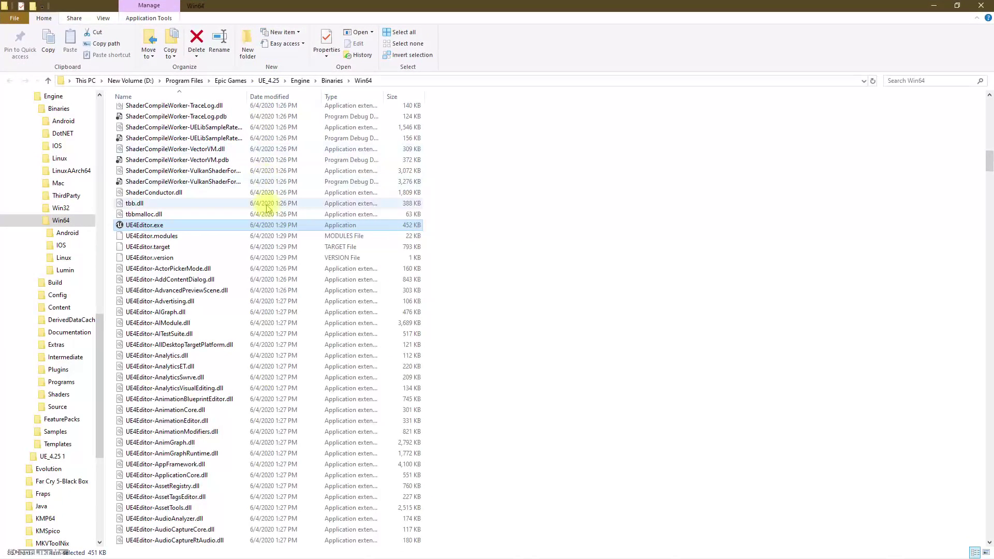
click(268, 80)
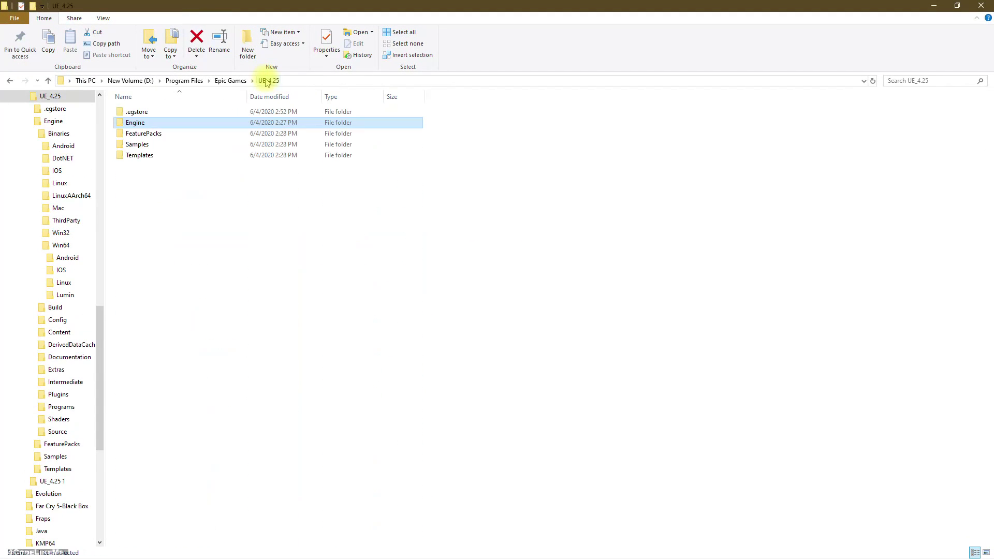
double_click(171, 123)
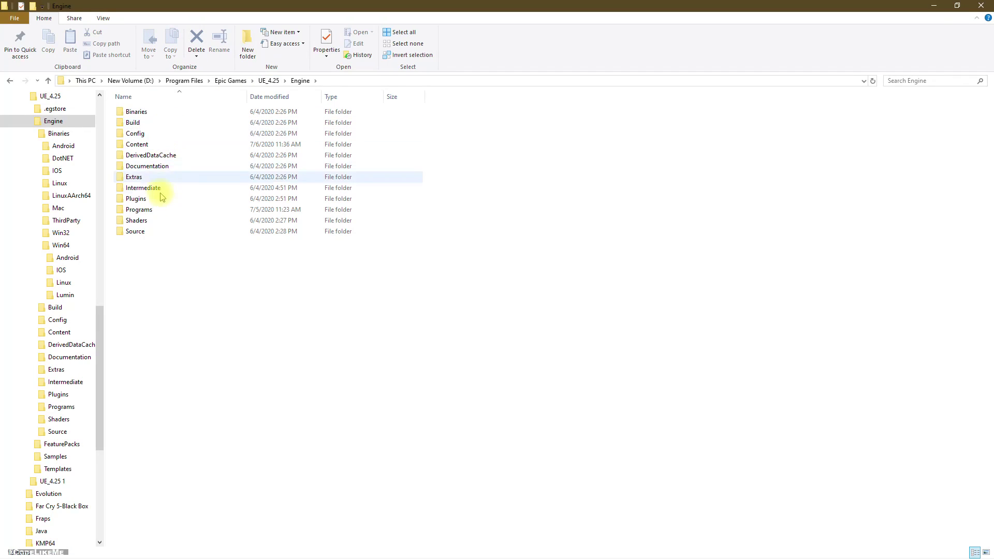
click(143, 178)
double_click(142, 177)
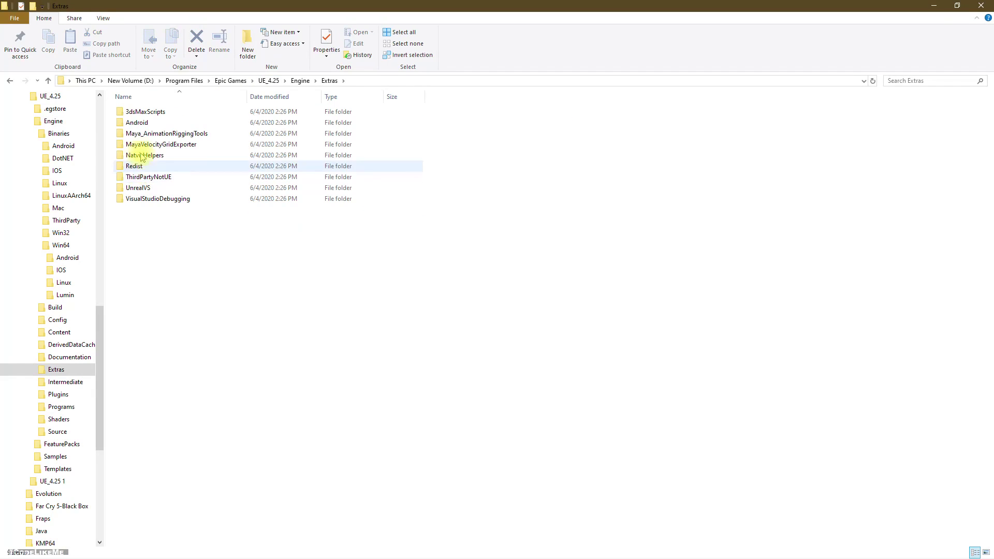
double_click(134, 122)
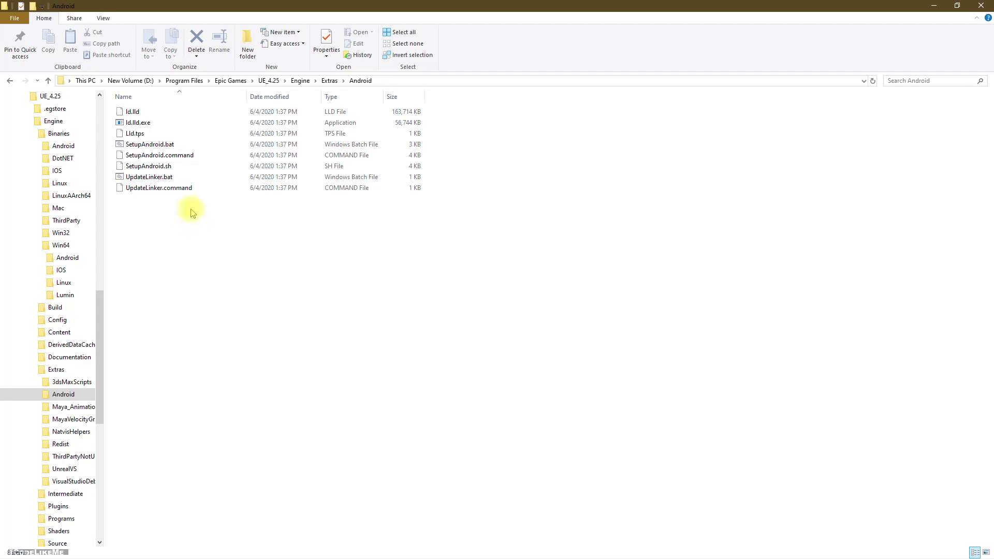
click(162, 155)
Step: Shrink the Explorer window over the docs page and reselect the Android folder
drag(315, 5, 733, 247)
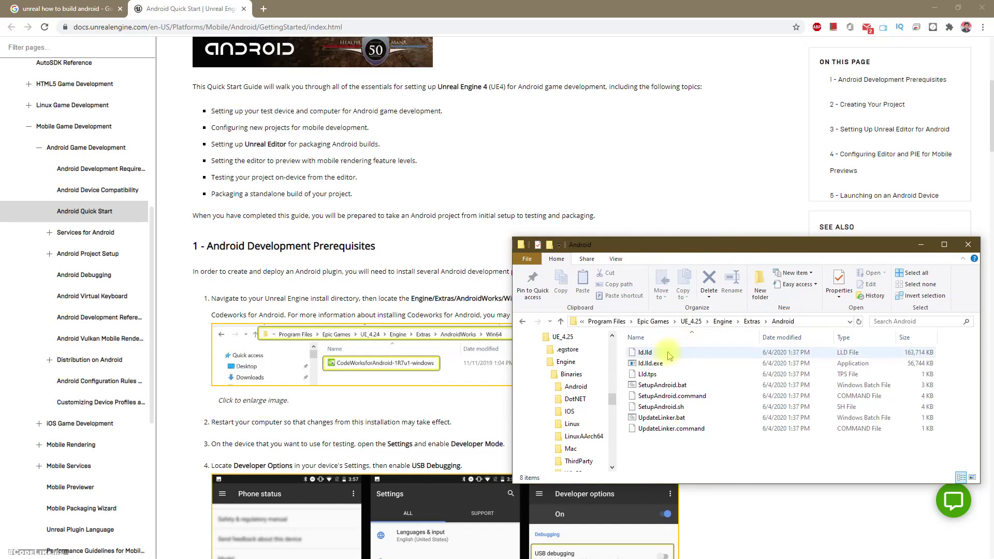
click(750, 320)
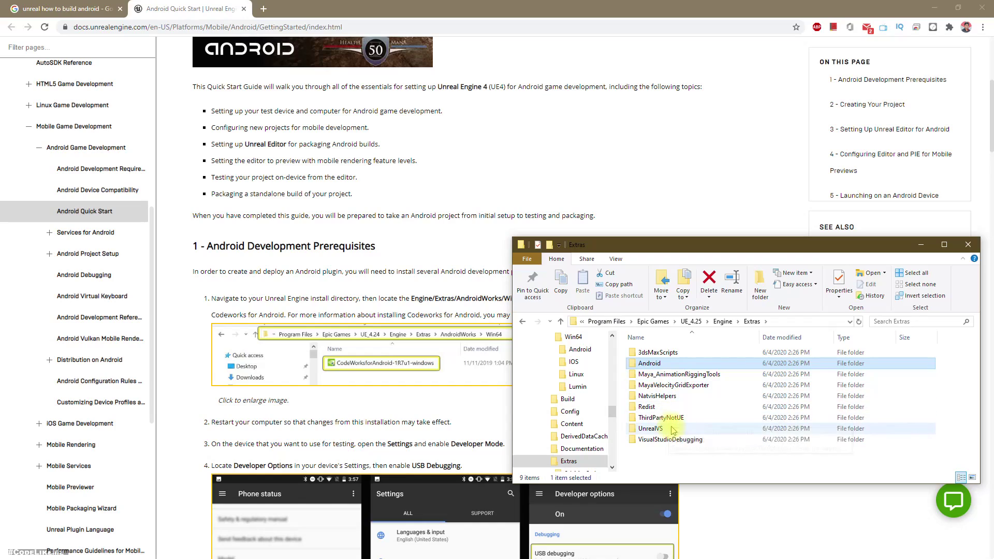
click(675, 385)
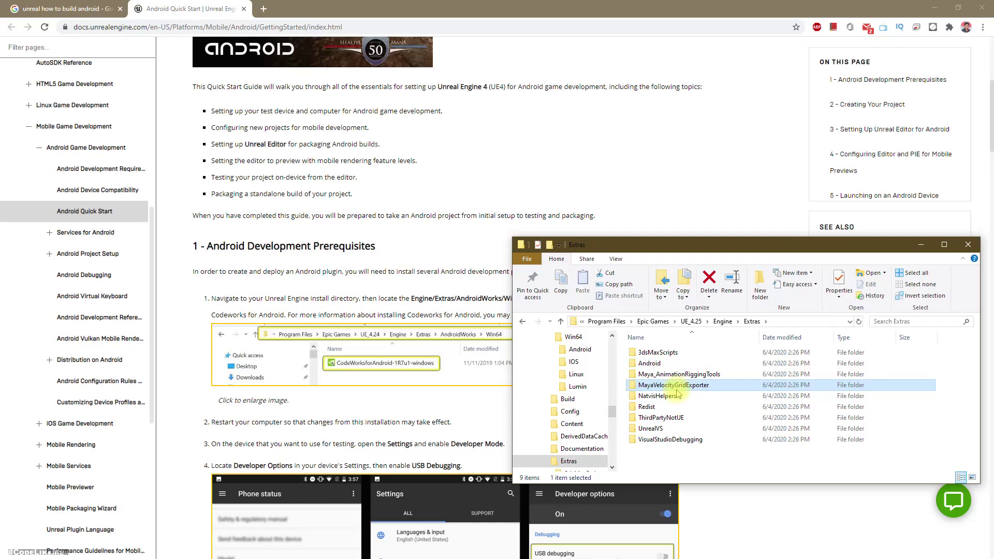
key(Up)
key(Up)
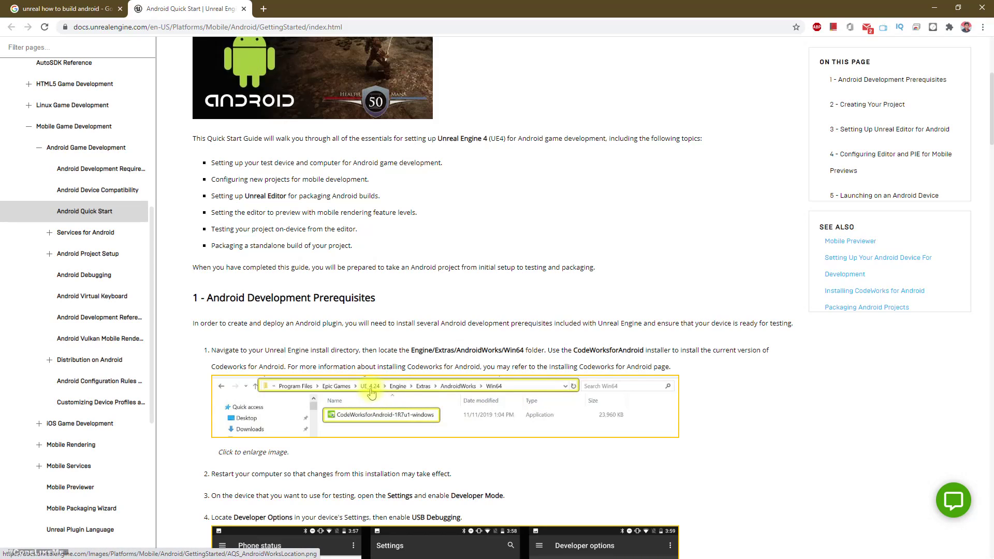
Step: Return to the Explorer window and go up the breadcrumb to the Epic Games folder
key(alt+Tab)
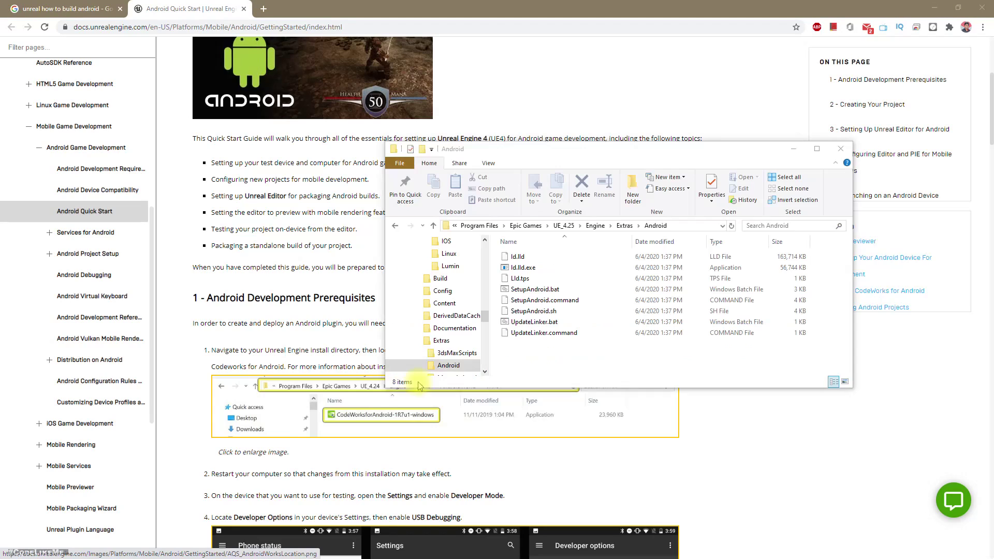
click(564, 226)
click(533, 227)
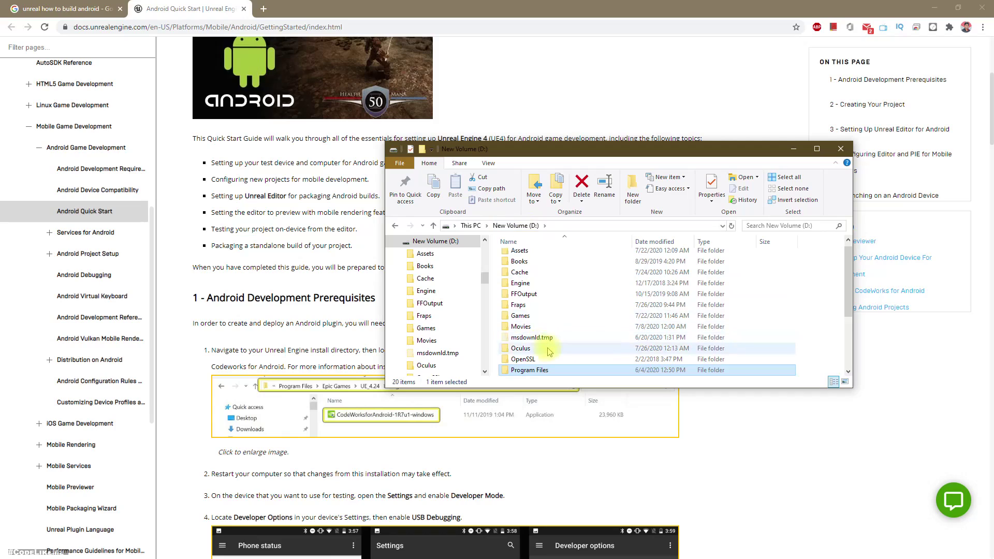
scroll(539, 334, down, 1)
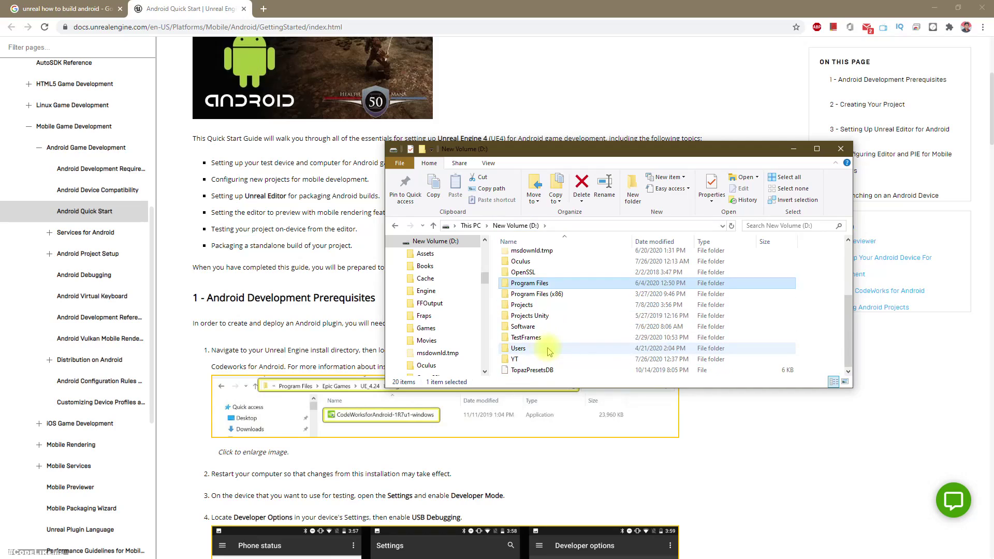
click(395, 225)
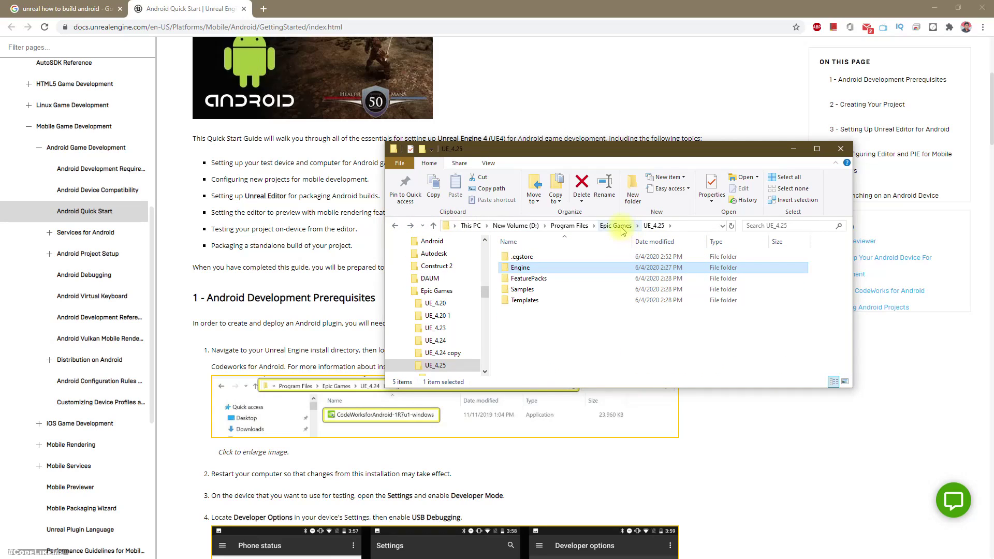
click(615, 225)
Step: Open UE_4.24\Engine\Extras\AndroidWorks\Win64, the folder with the CodeWorks installer
double_click(537, 289)
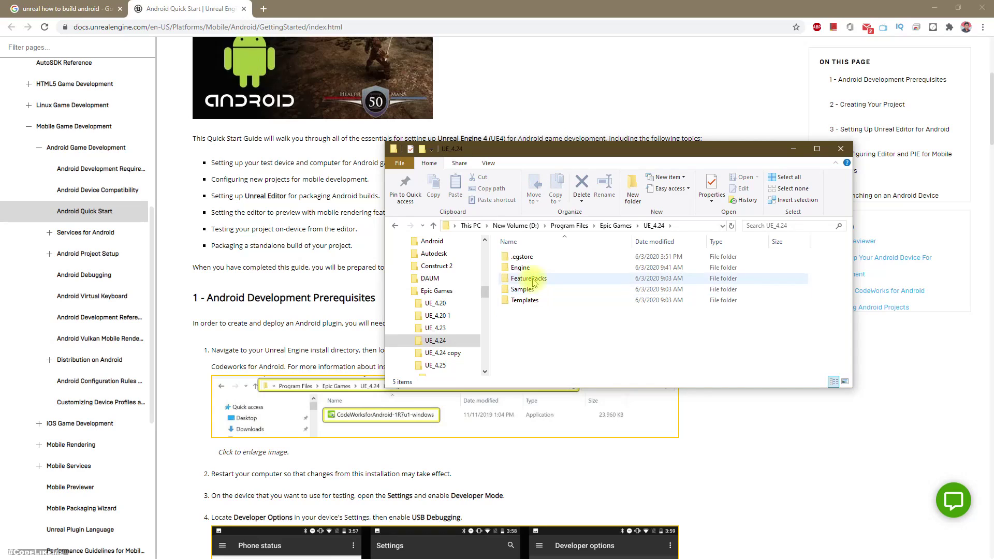
double_click(528, 267)
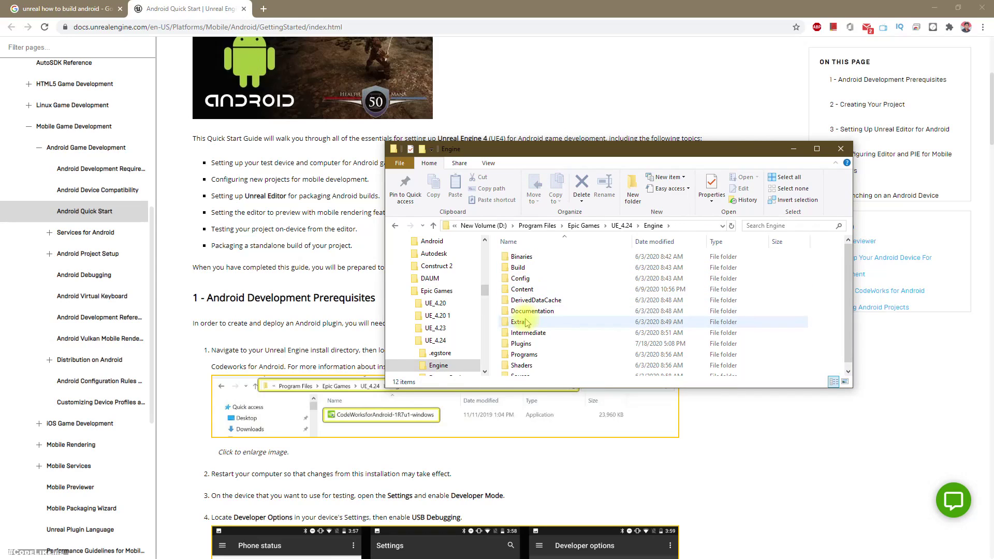
double_click(519, 321)
double_click(529, 268)
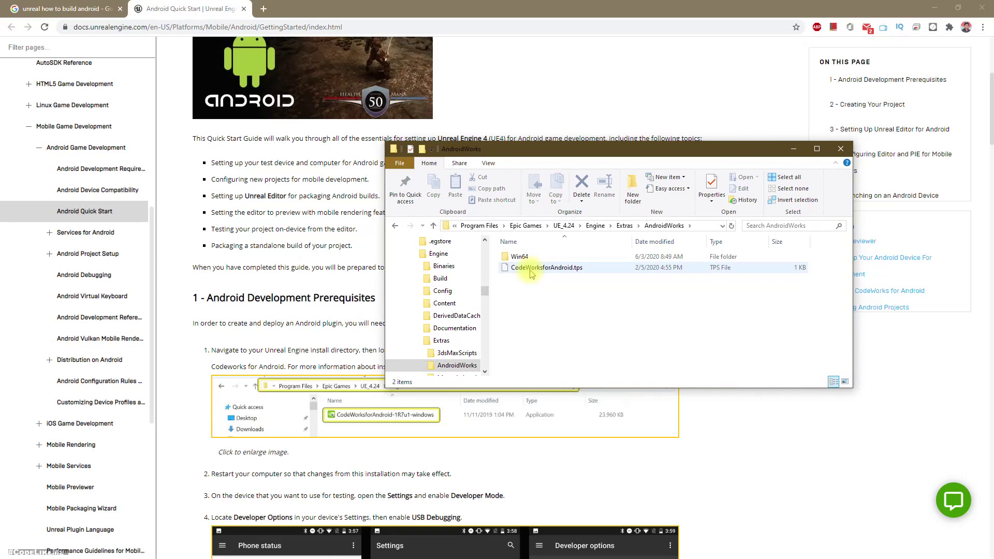
double_click(520, 256)
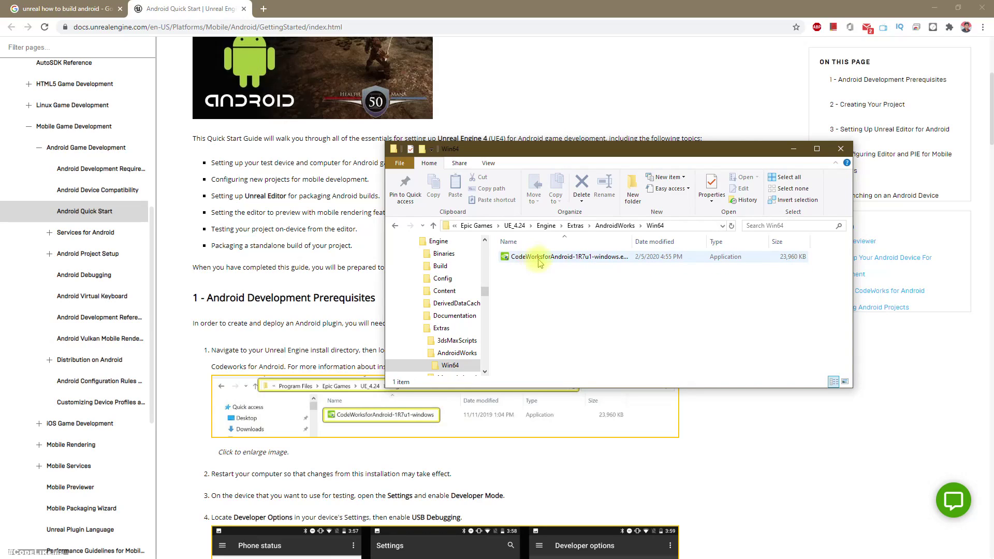
Step: Launch the CodeWorks for Android installer and advance to its installation configuration page
drag(631, 241, 685, 241)
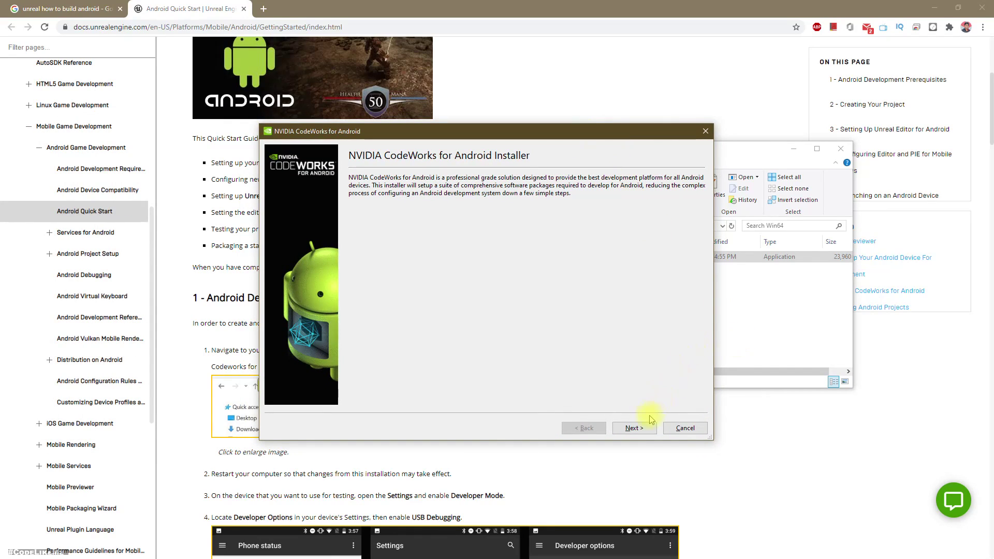
click(626, 431)
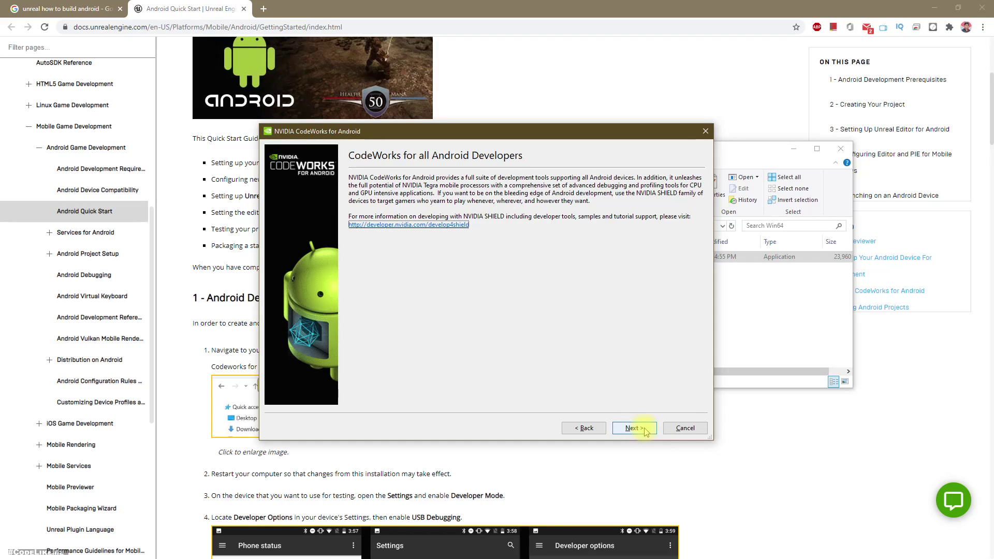
click(644, 431)
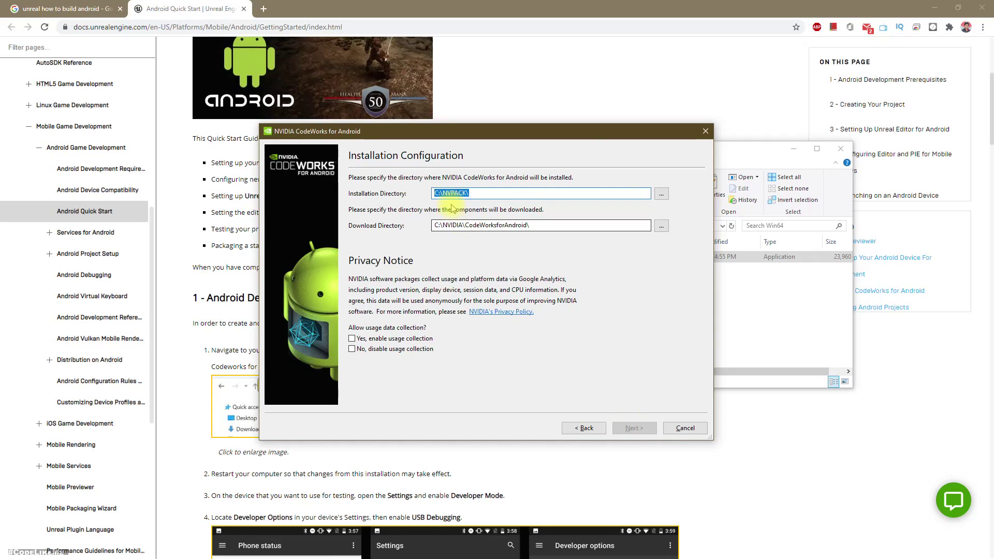
Step: Change the installation and download directory drive letters from C to D
click(486, 225)
key(Delete)
text(D)
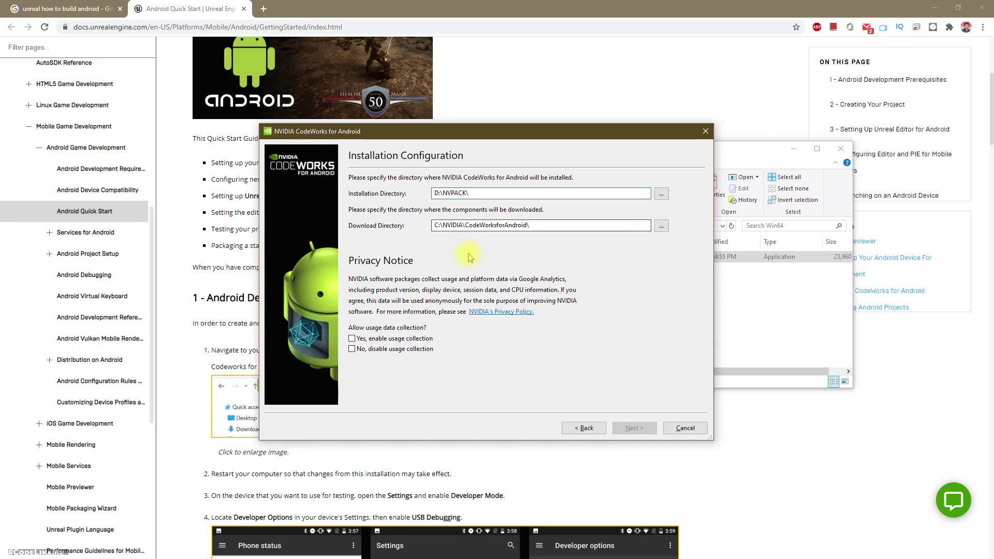
click(439, 227)
key(Delete)
text(D)
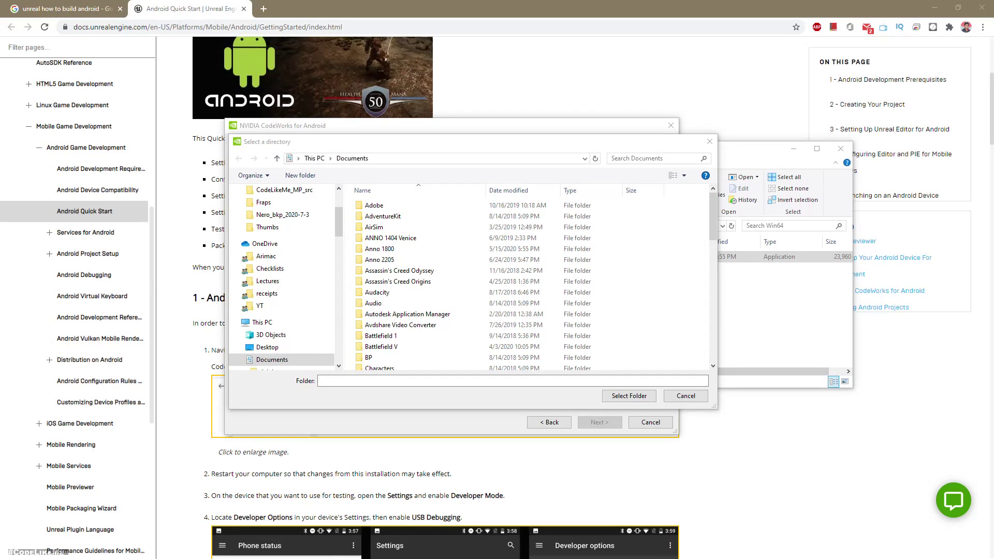
scroll(276, 278, up, 2)
scroll(274, 278, down, 2)
scroll(275, 278, down, 2)
Step: Create a D:\AndroidForUnreal folder and use it as the installation directory
click(695, 403)
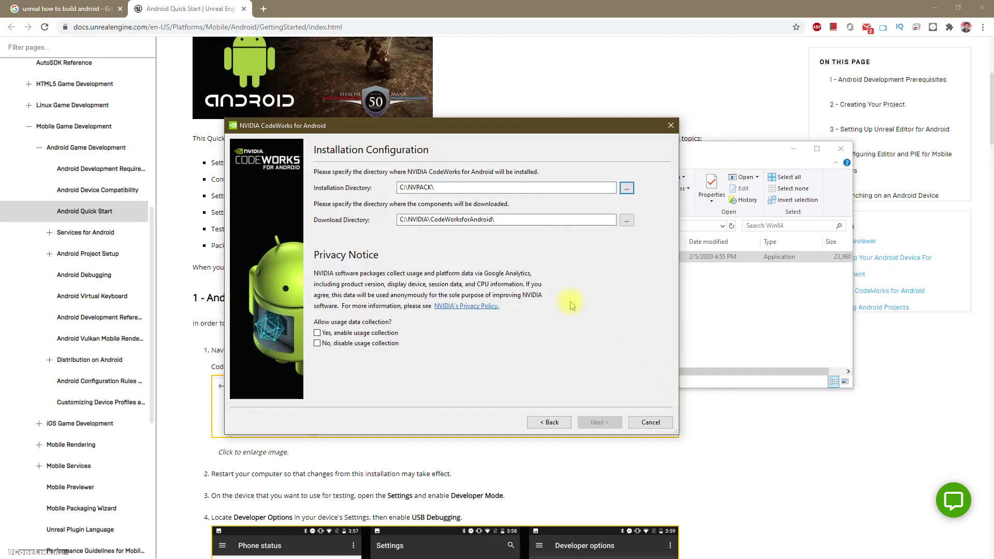
click(625, 187)
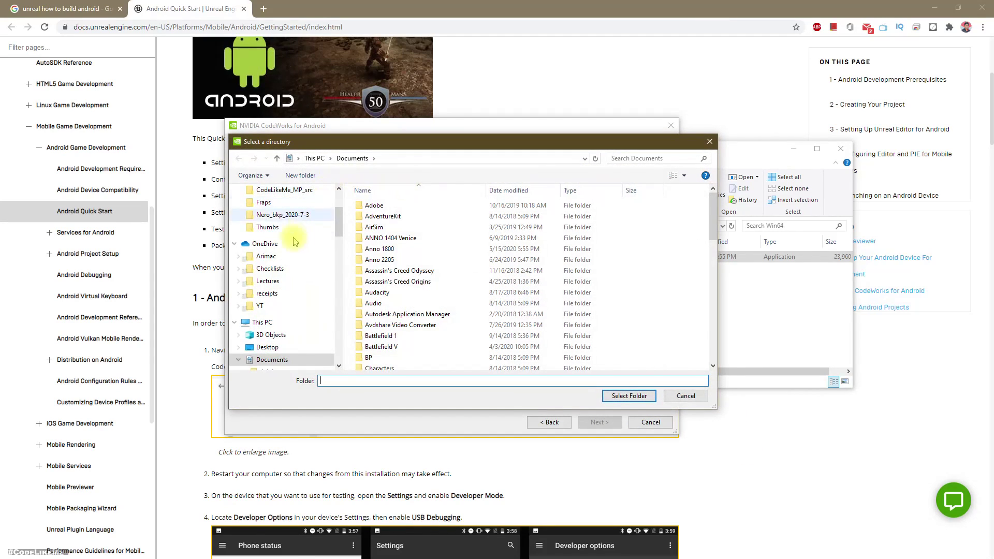
scroll(283, 256, down, 2)
scroll(271, 301, down, 2)
scroll(272, 301, up, 2)
scroll(271, 301, up, 1)
click(261, 255)
click(539, 342)
double_click(539, 342)
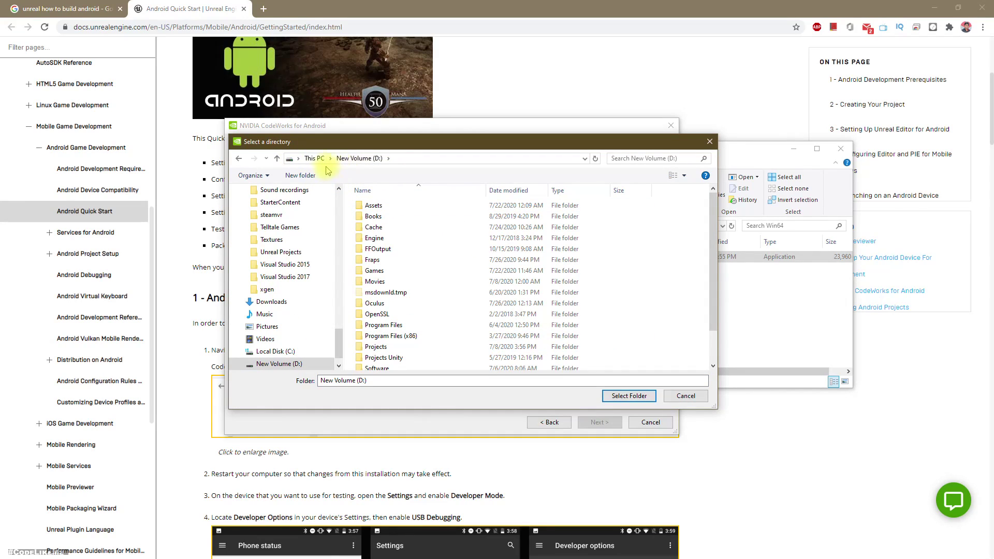
click(300, 174)
text(AndroidForUnreal)
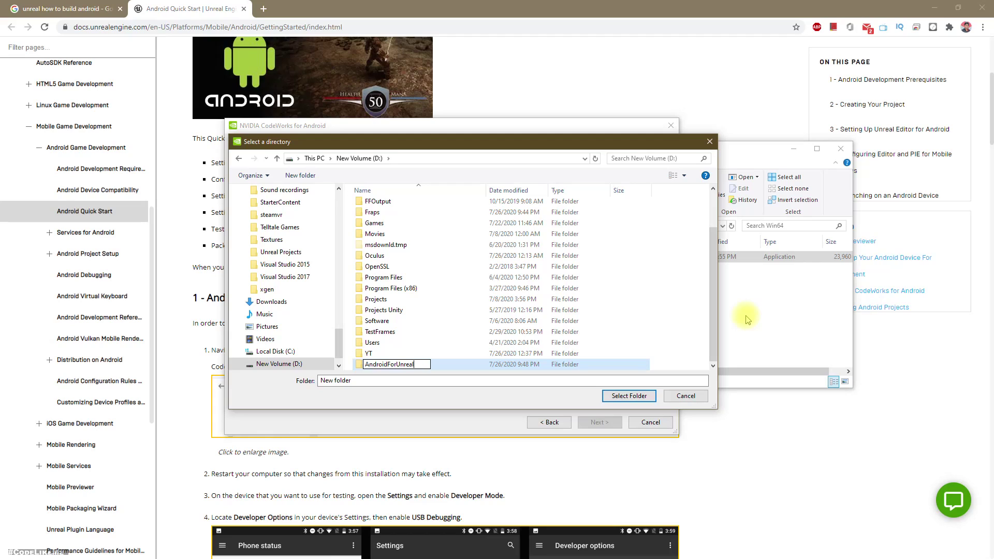
key(Return)
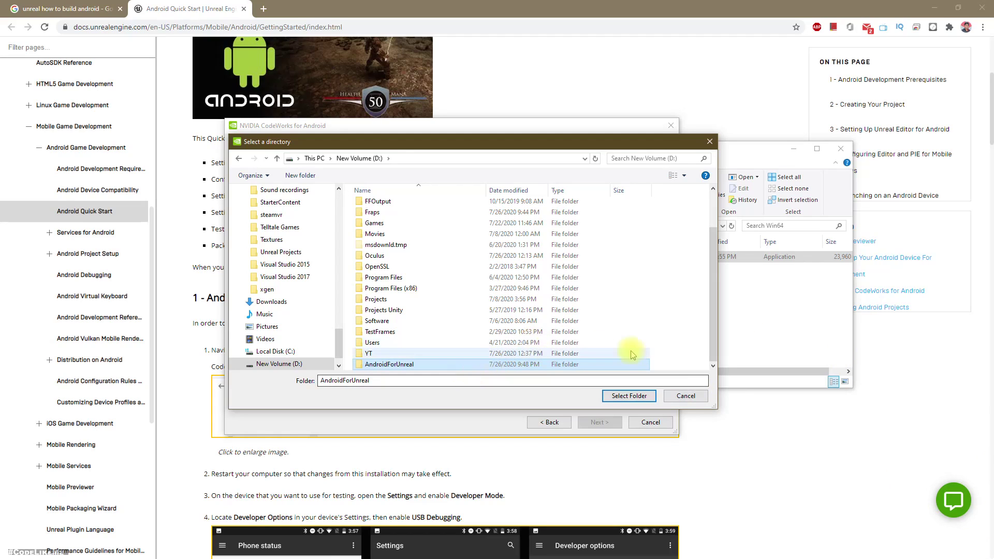
click(633, 397)
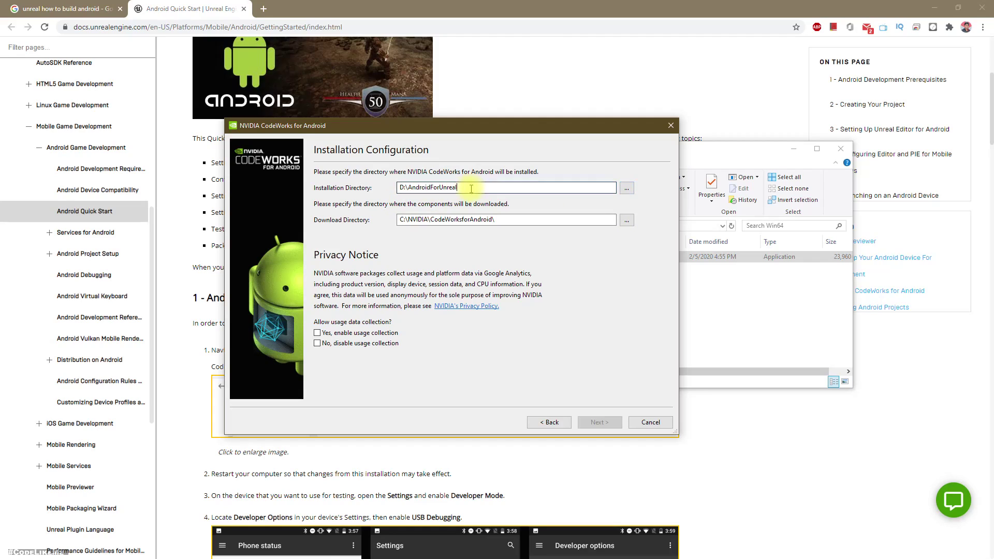
Step: Set downloads to a new Download subfolder of AndroidForUnreal, pick a usage option, and start installing
drag(471, 188, 204, 183)
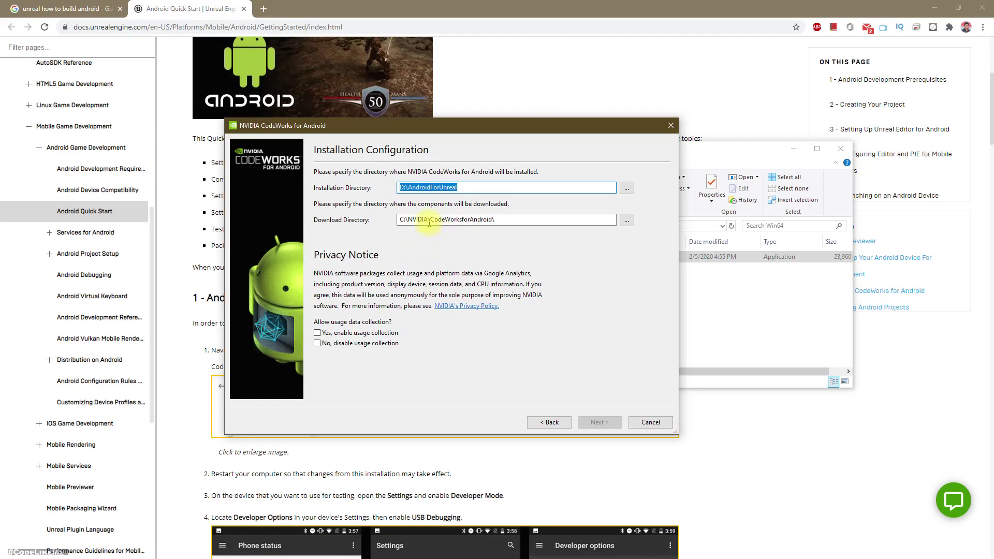
drag(429, 223, 399, 220)
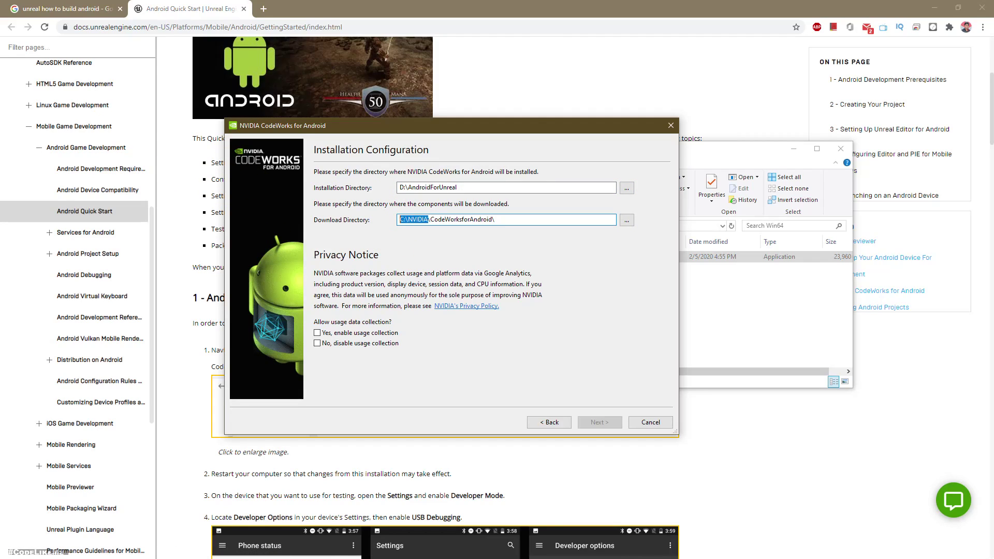
click(626, 219)
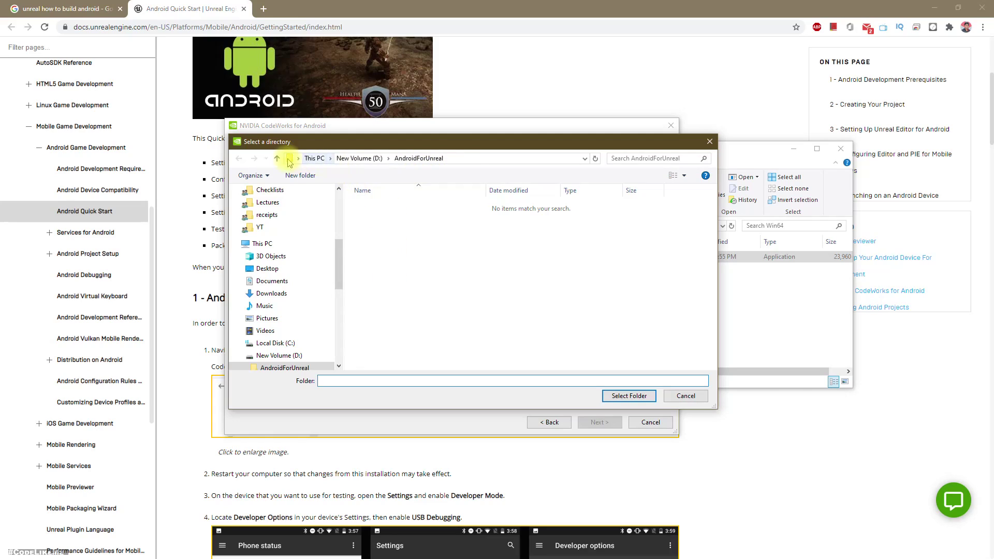
click(301, 175)
text(Download)
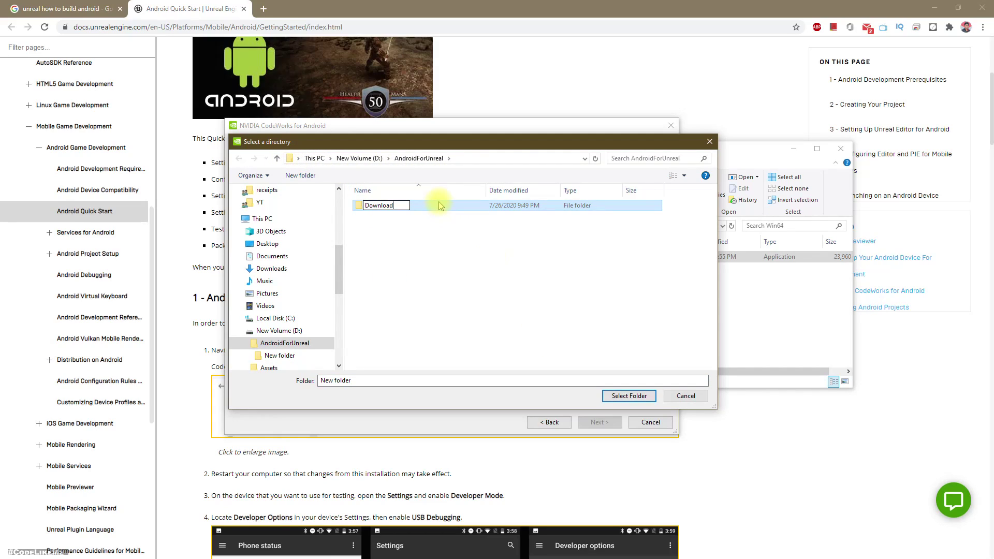
key(Return)
double_click(440, 205)
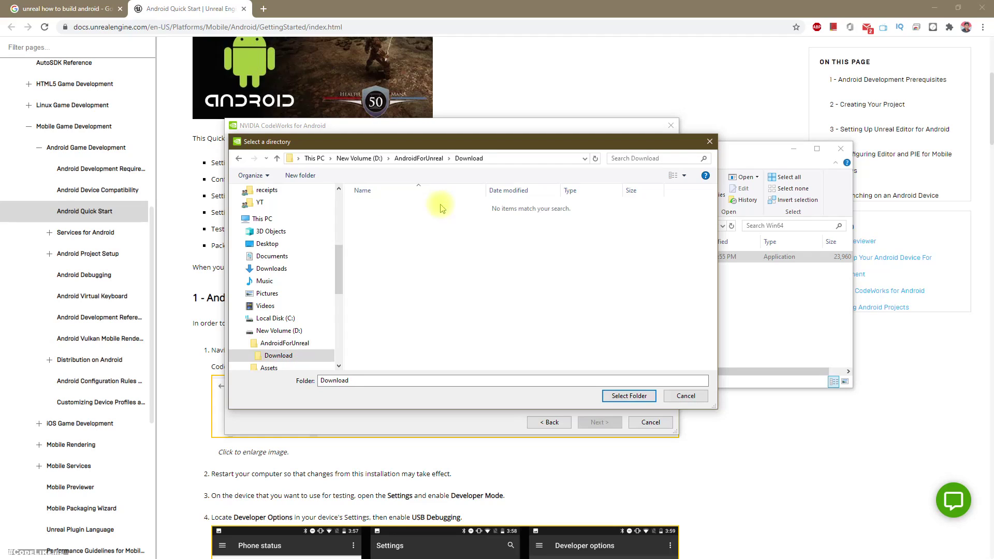
click(629, 397)
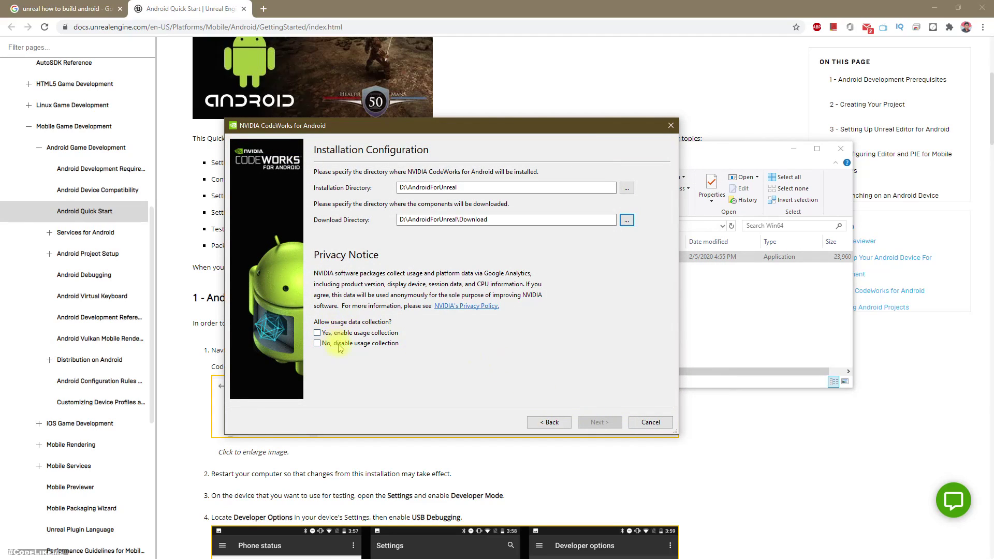
click(339, 346)
click(598, 421)
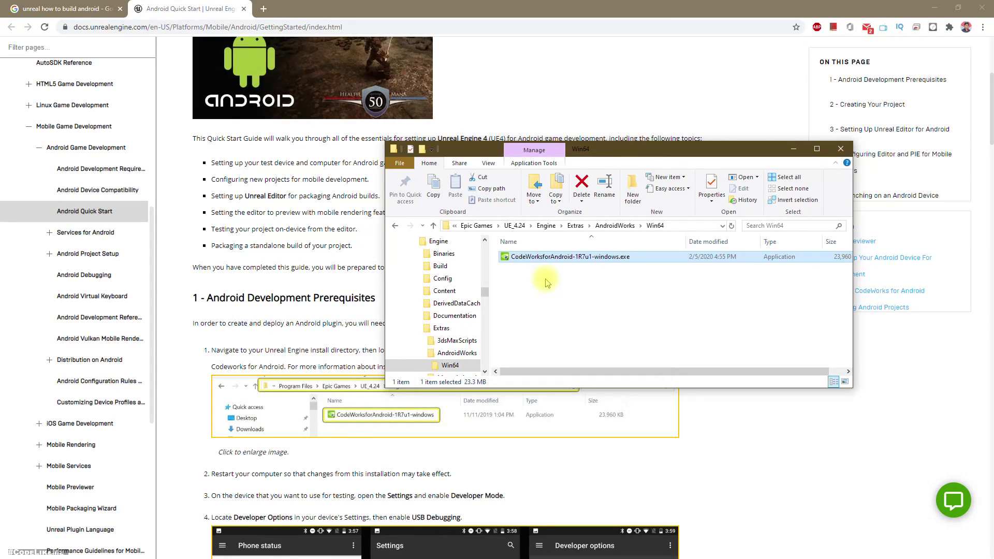
Step: Review the Standard component list and tick 'Automatically resolve dependency conflicts'
double_click(591, 256)
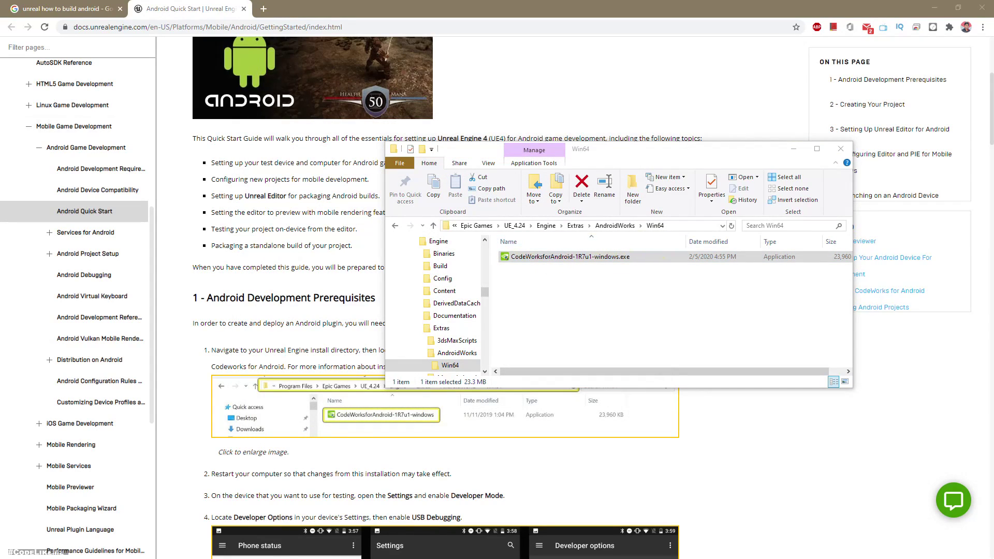
drag(714, 250, 383, 162)
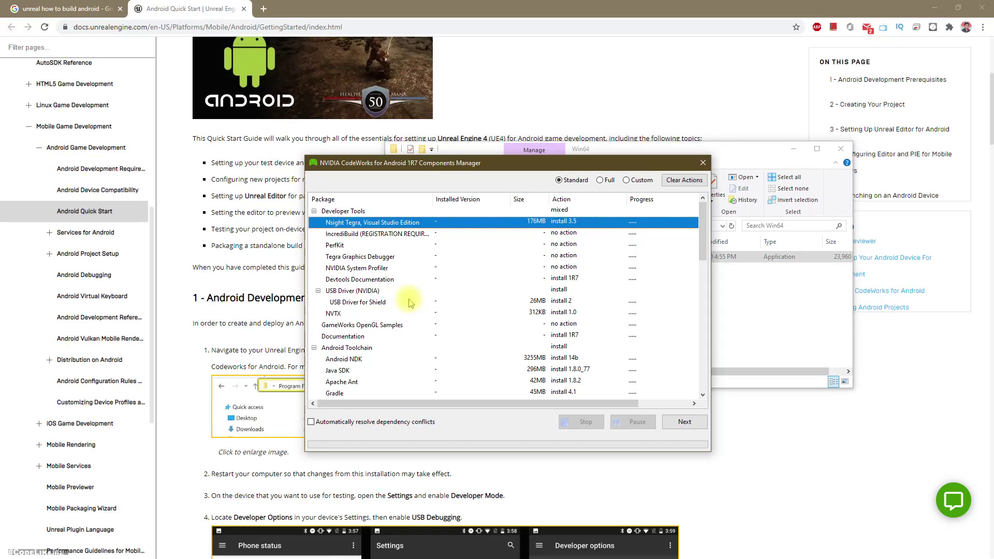
scroll(219, 334, down, 2)
scroll(214, 330, up, 1)
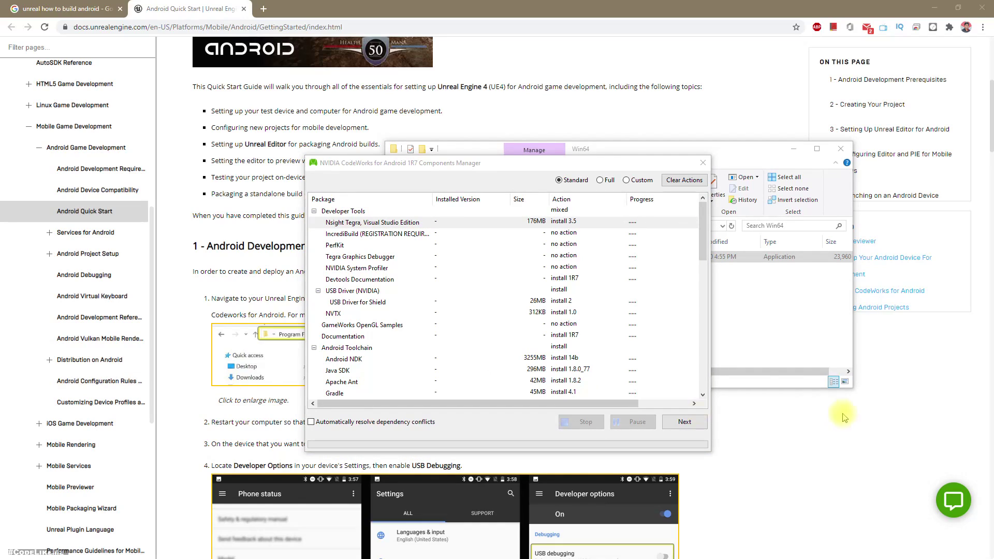
scroll(683, 257, down, 1)
click(705, 224)
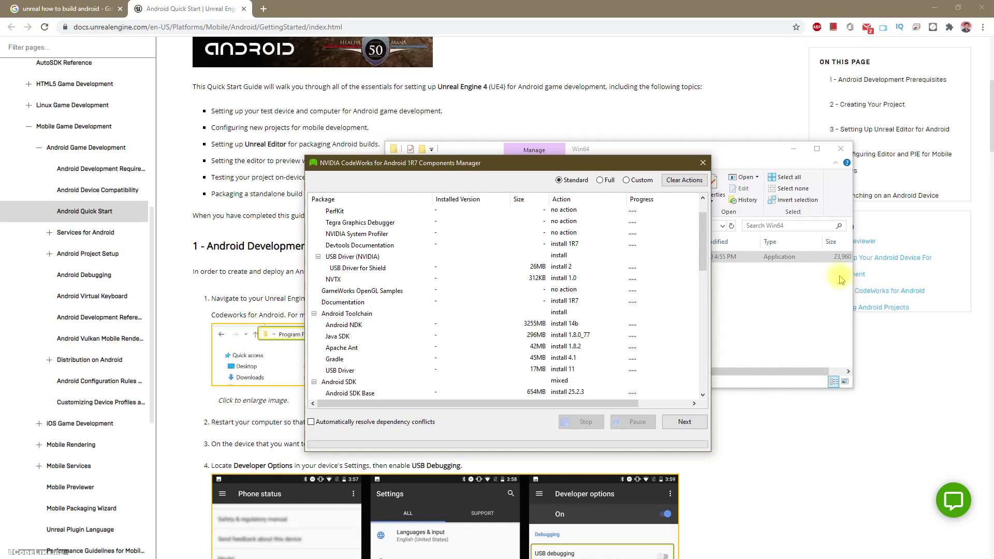
drag(704, 229, 699, 271)
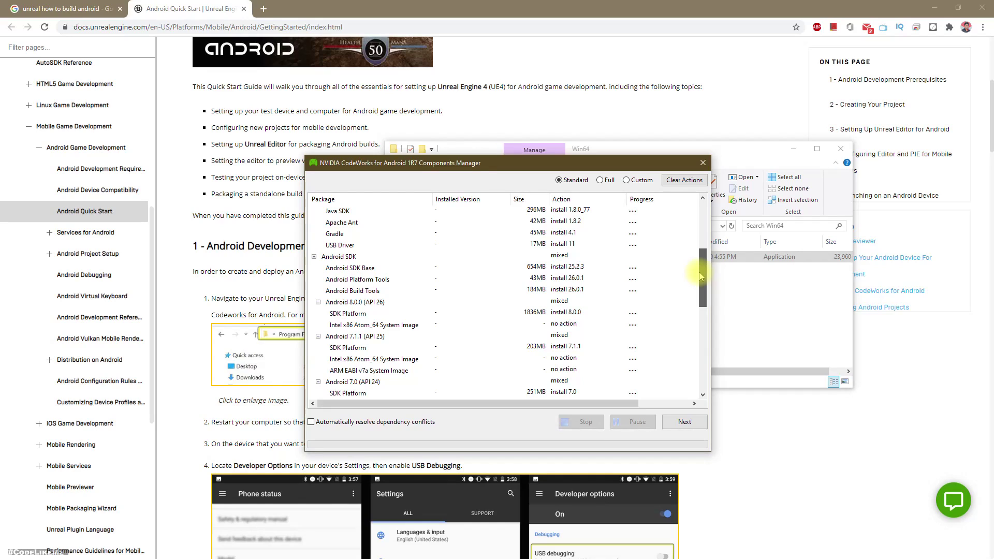
scroll(358, 314, down, 5)
scroll(360, 314, down, 3)
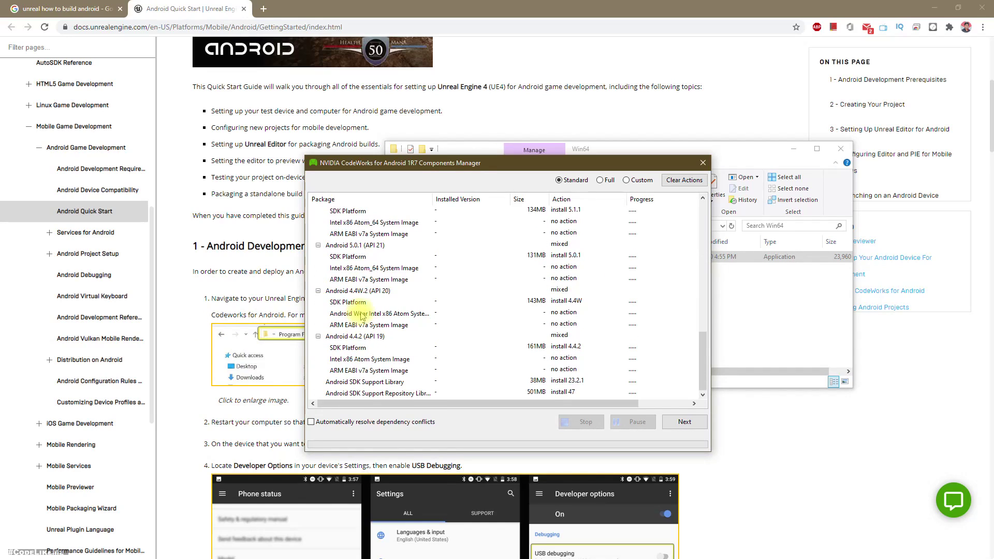
scroll(361, 315, up, 3)
scroll(361, 314, up, 3)
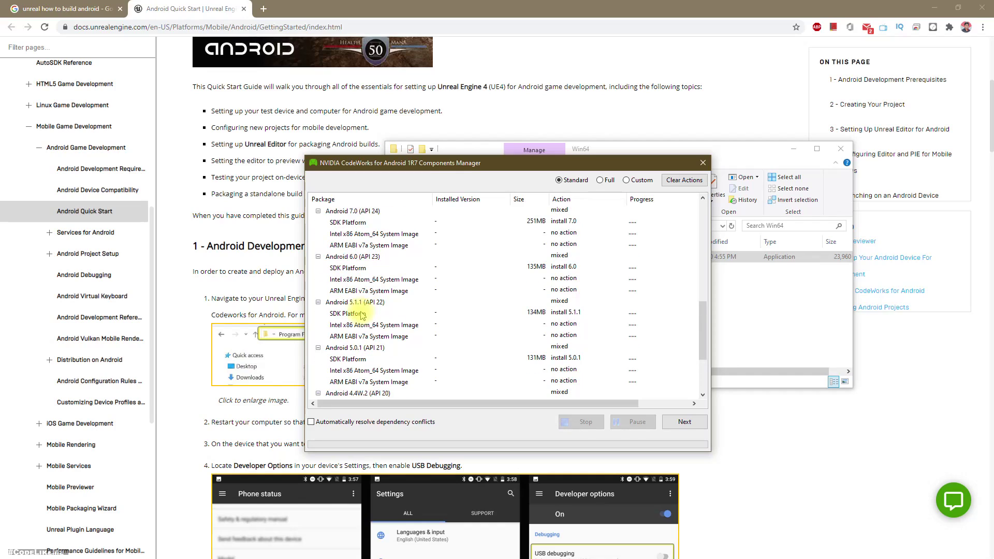
scroll(362, 315, up, 3)
scroll(362, 315, up, 3)
scroll(361, 315, up, 2)
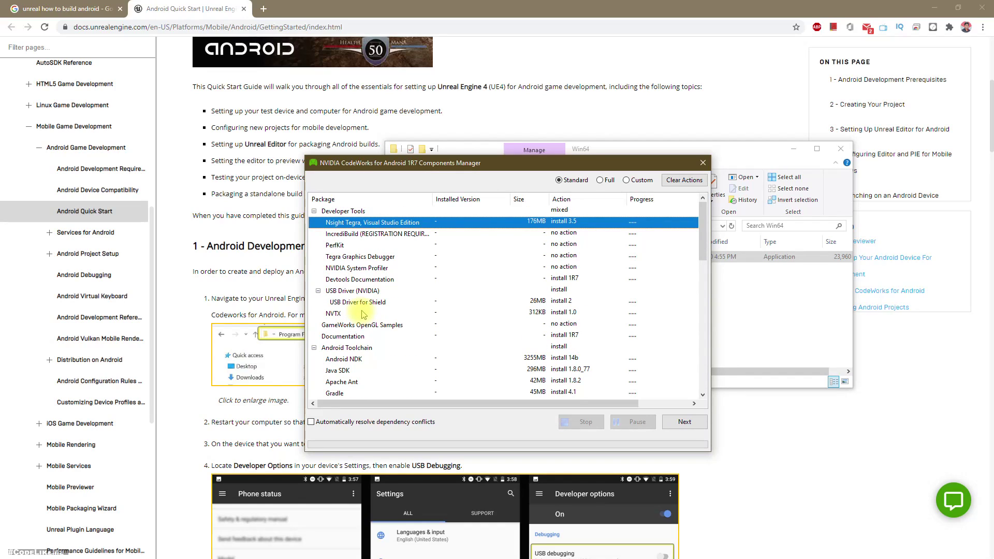
click(327, 425)
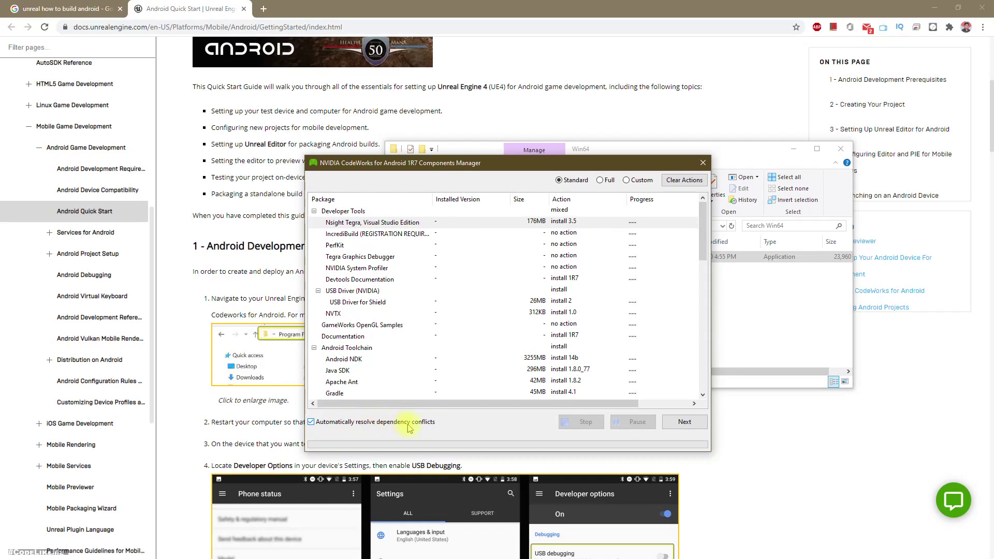
Step: Continue past the components, then Accept All four licenses and confirm to start downloading
click(685, 420)
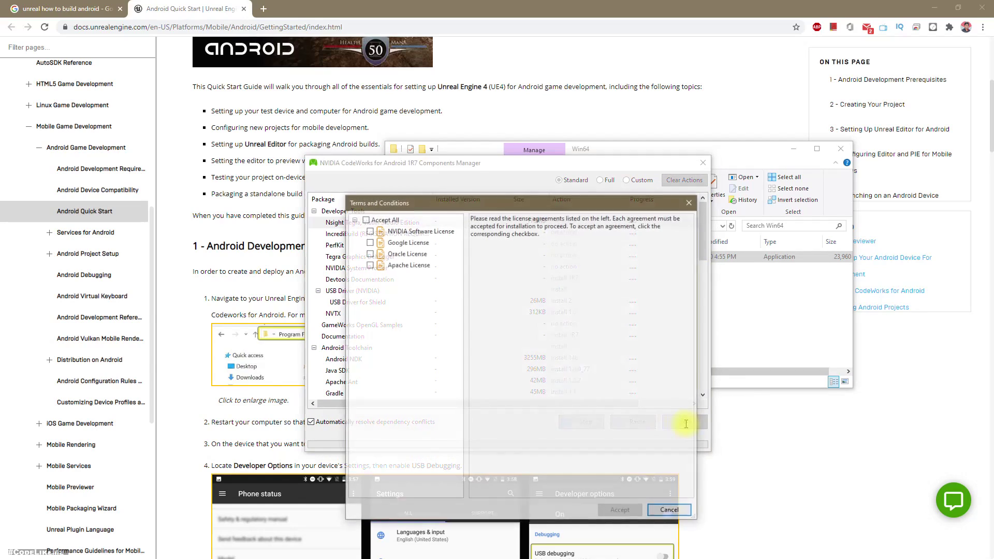
click(364, 220)
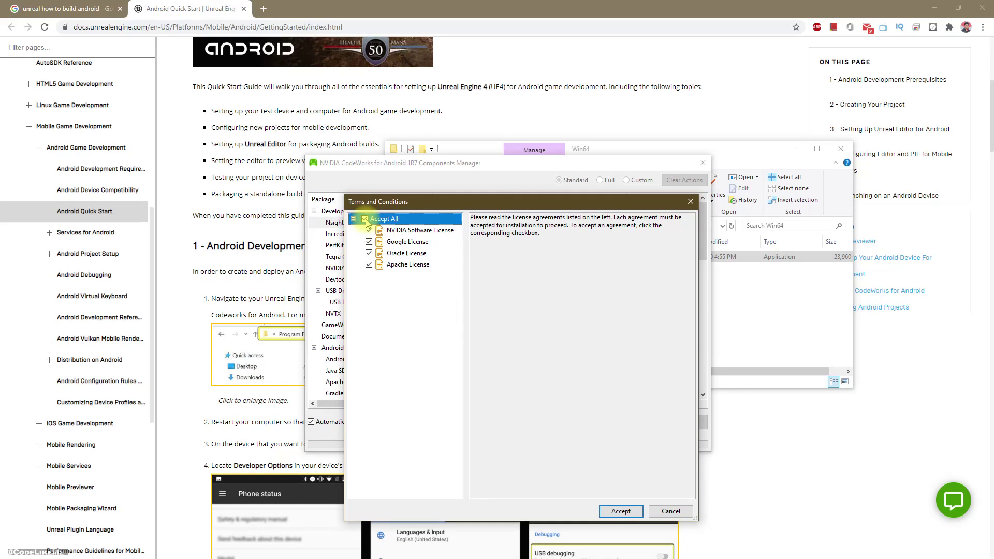
click(620, 511)
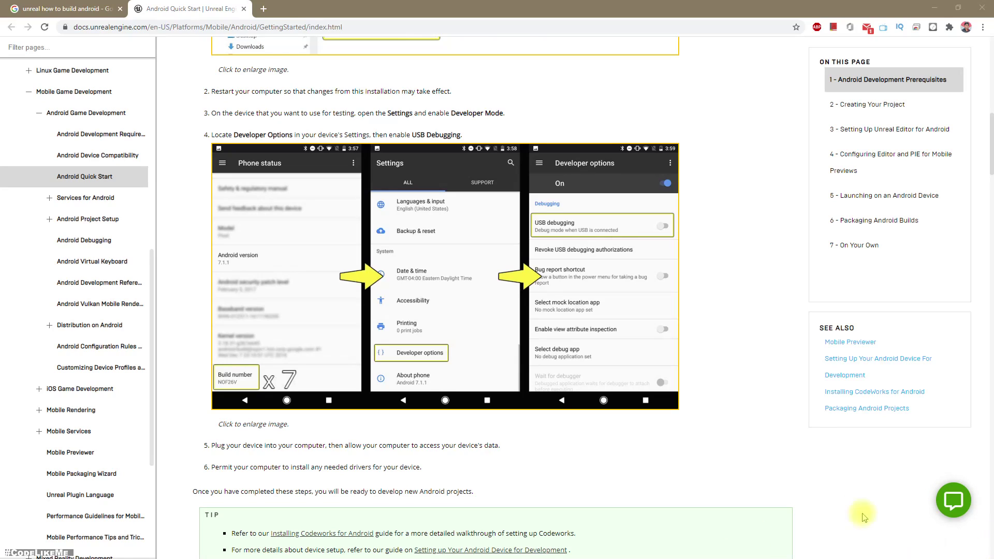
scroll(392, 445, up, 3)
scroll(394, 445, down, 2)
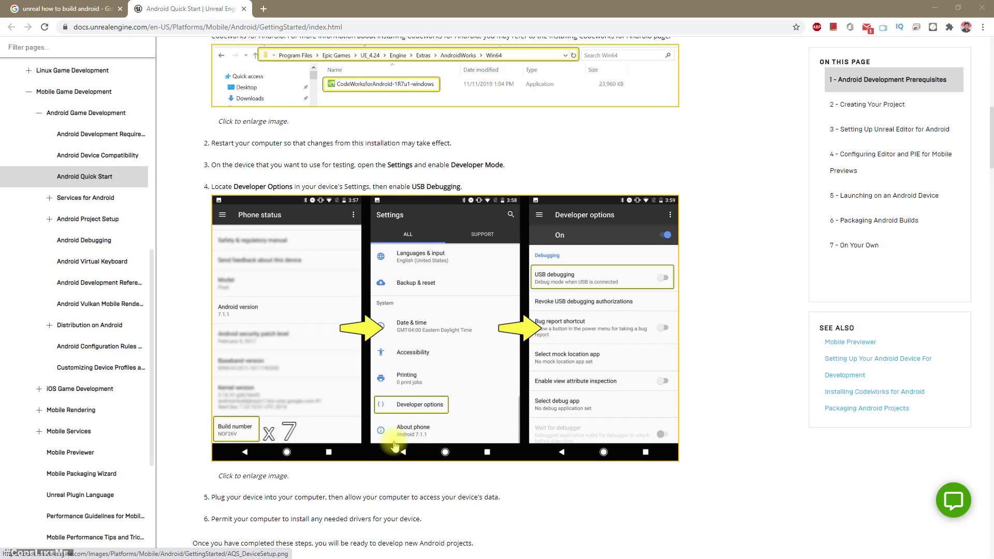
scroll(621, 390, down, 2)
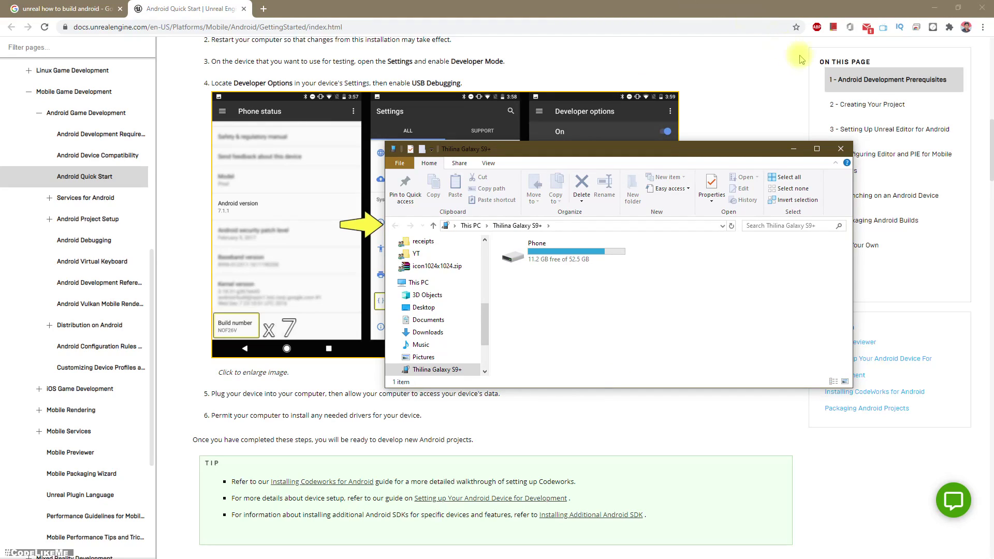
Step: Bring the Android Quick Start guide in Chrome back to the front
click(669, 57)
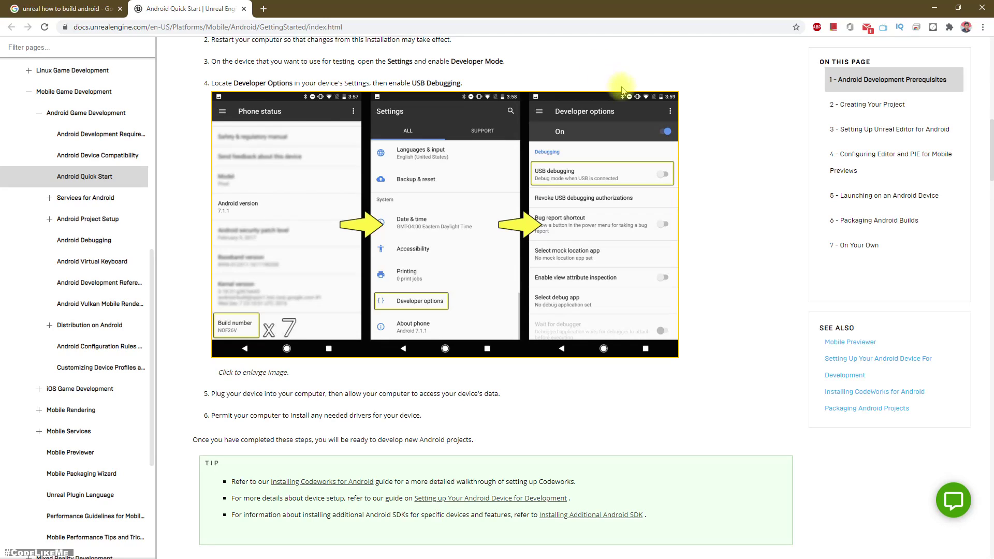
scroll(625, 95, down, 4)
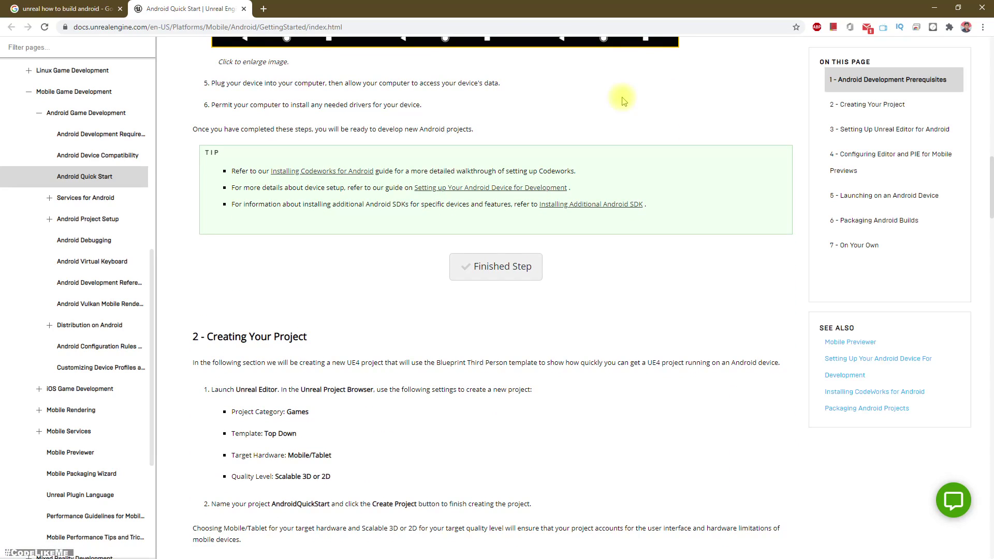
scroll(468, 144, down, 1)
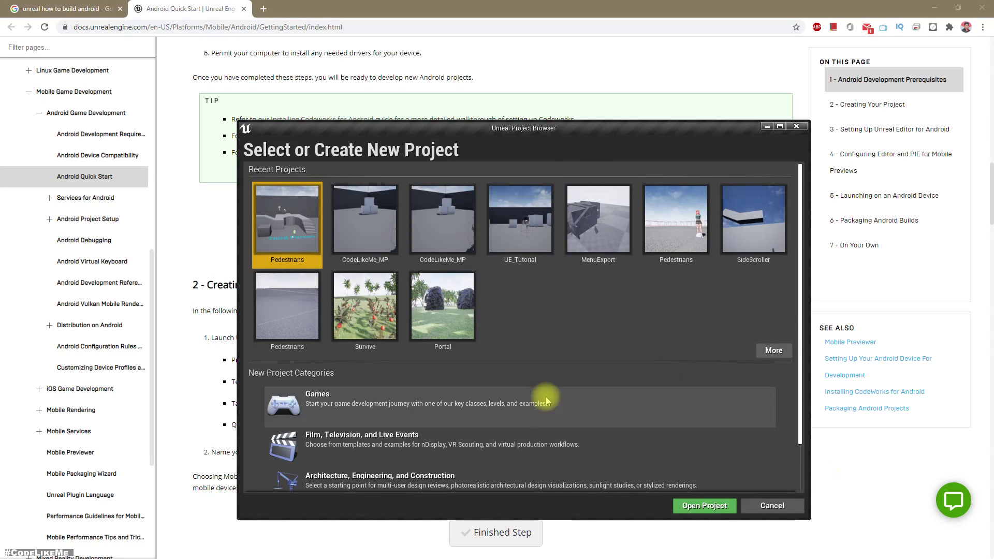
Step: Pick the Games category and the Top Down template, then continue to Project Settings
click(374, 409)
scroll(435, 389, down, 1)
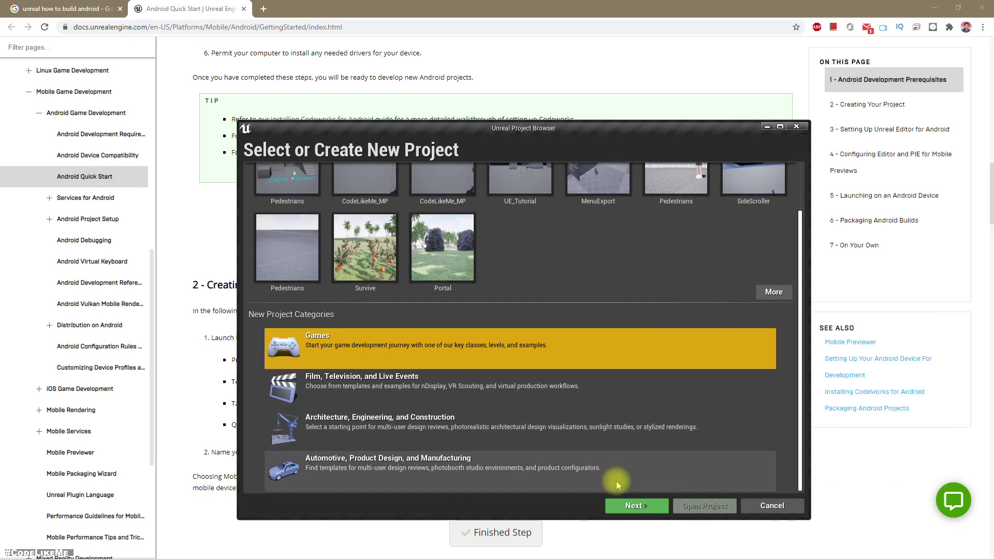
click(635, 506)
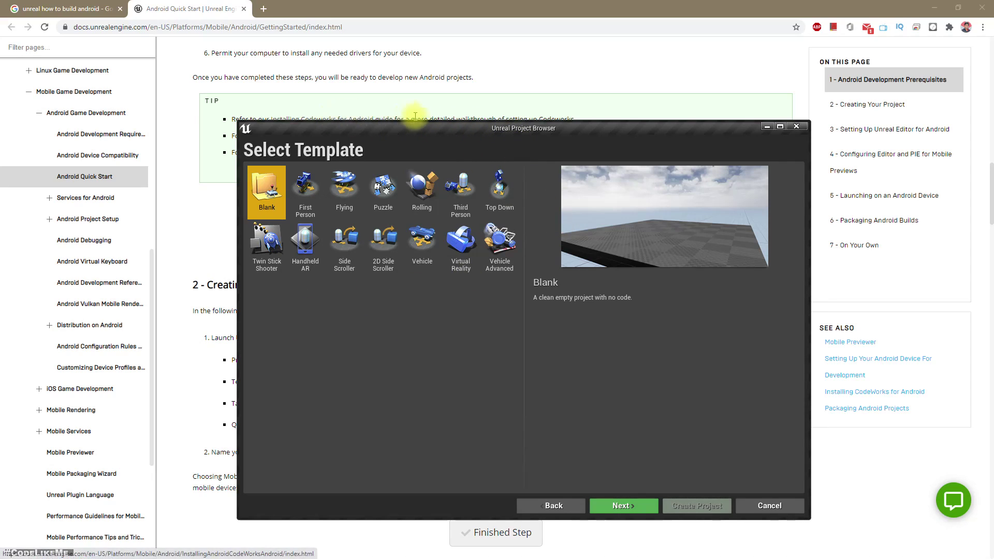
mouse_move(399, 128)
mouse_down()
mouse_move(705, 132)
mouse_move(449, 120)
mouse_up()
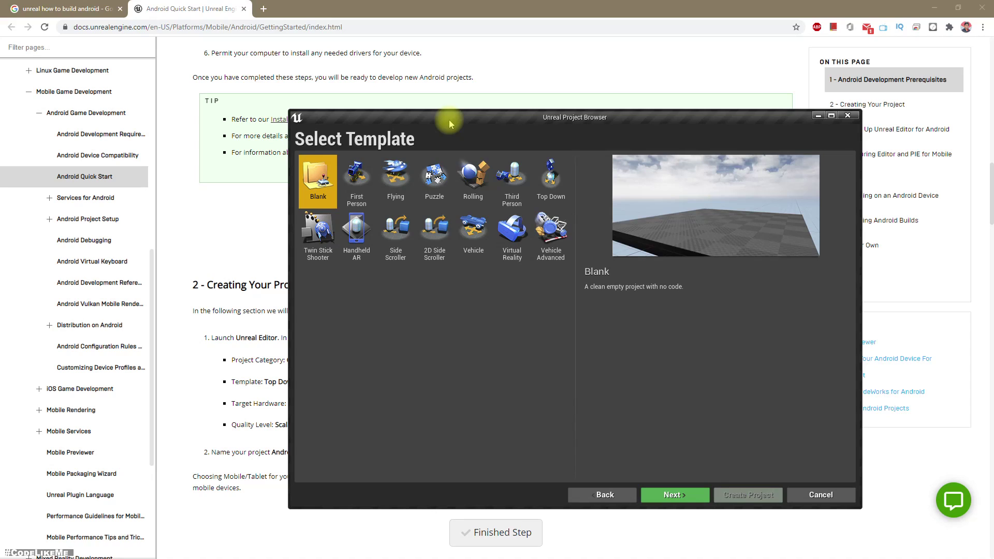
click(558, 185)
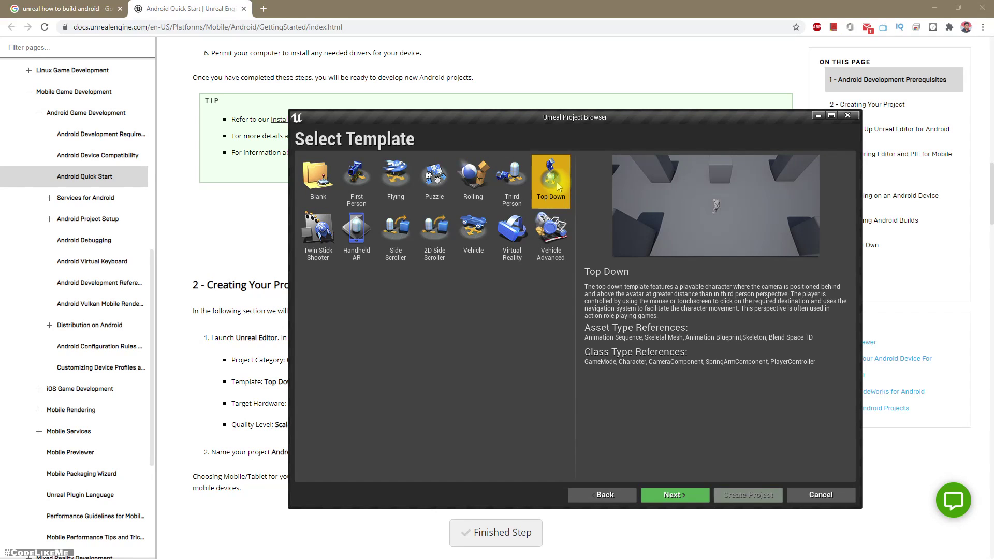
click(665, 494)
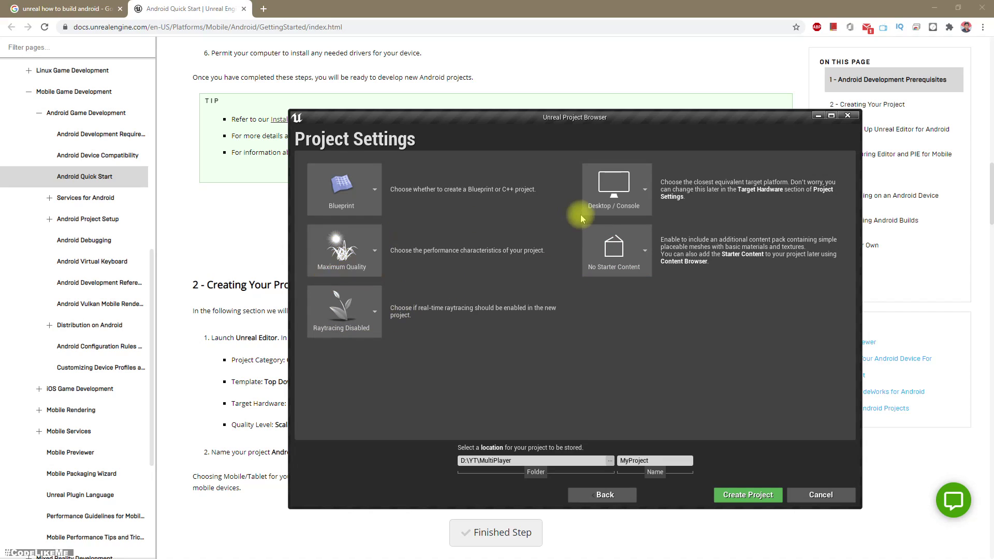
Step: Set the project's target hardware to Mobile / Tablet
click(609, 189)
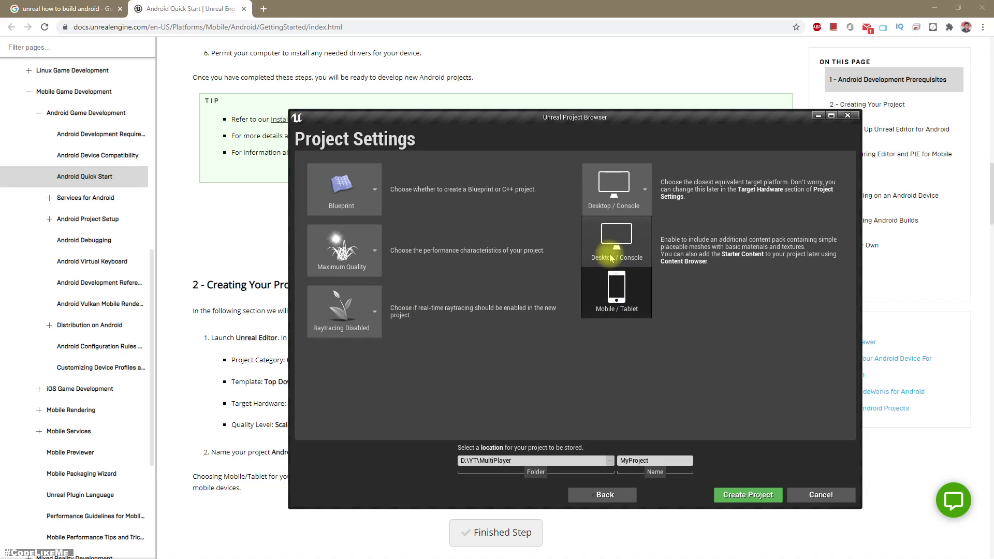
click(617, 288)
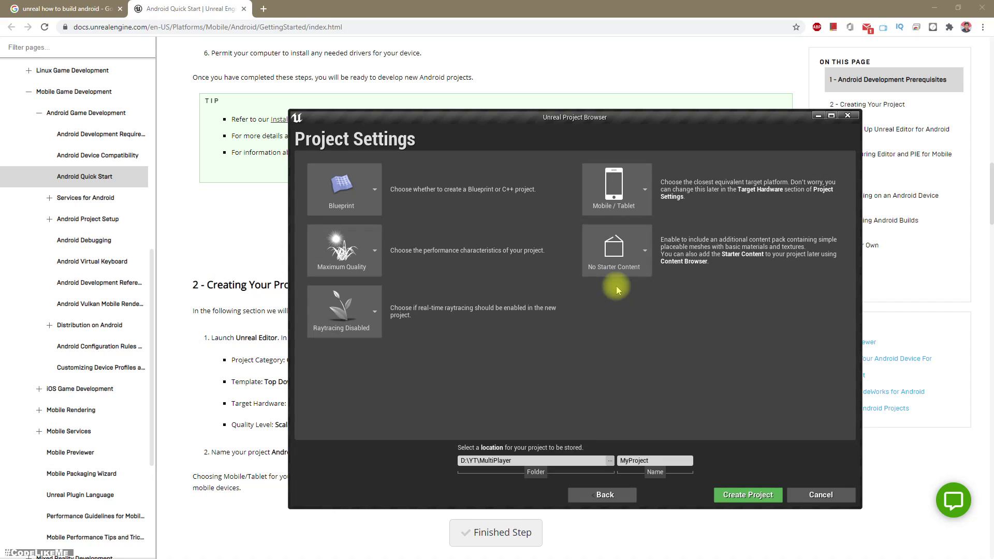
drag(487, 117, 678, 102)
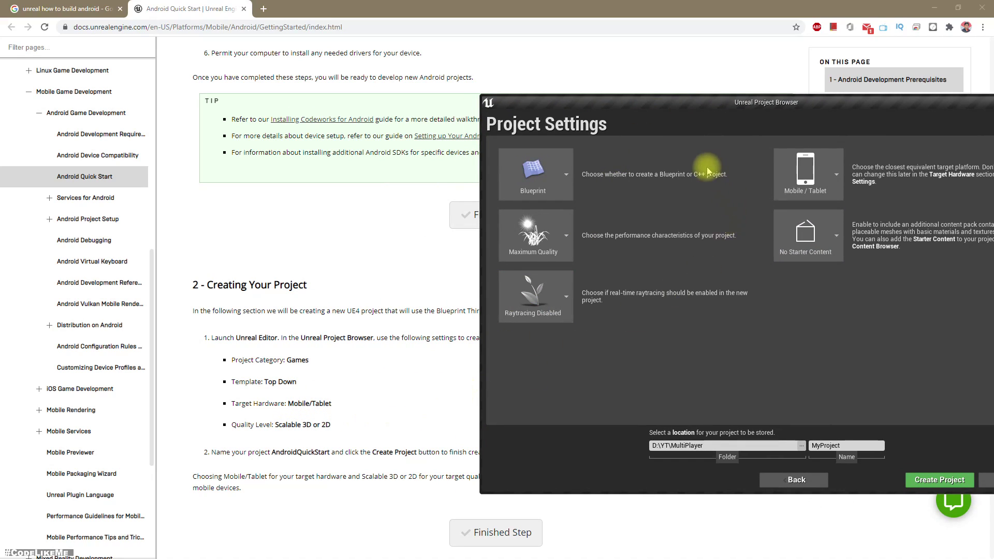
drag(788, 103, 538, 88)
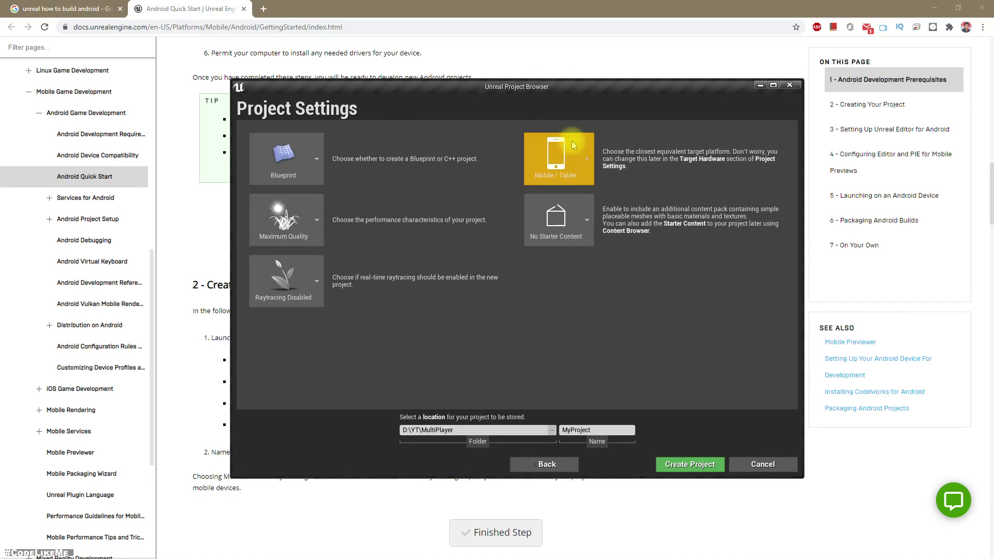
click(575, 160)
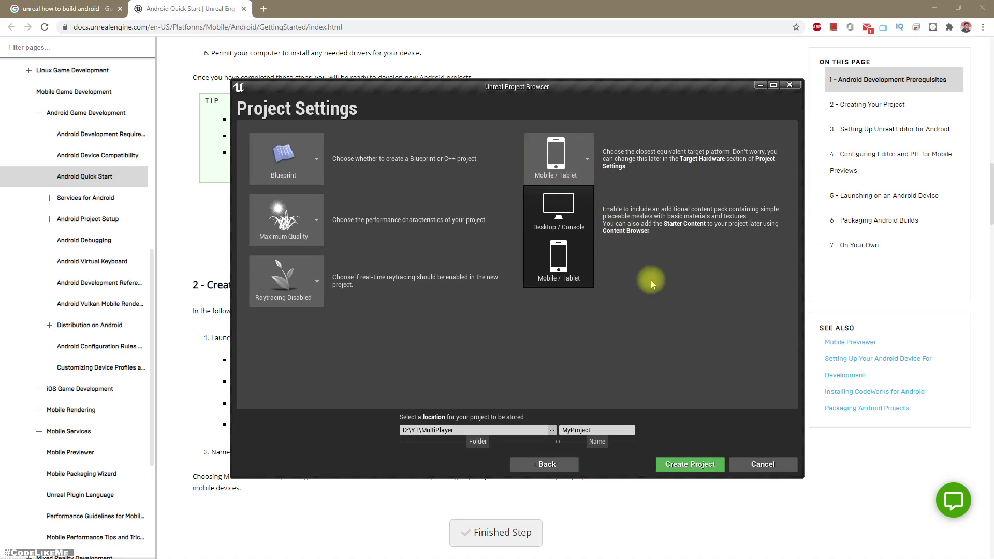
click(571, 257)
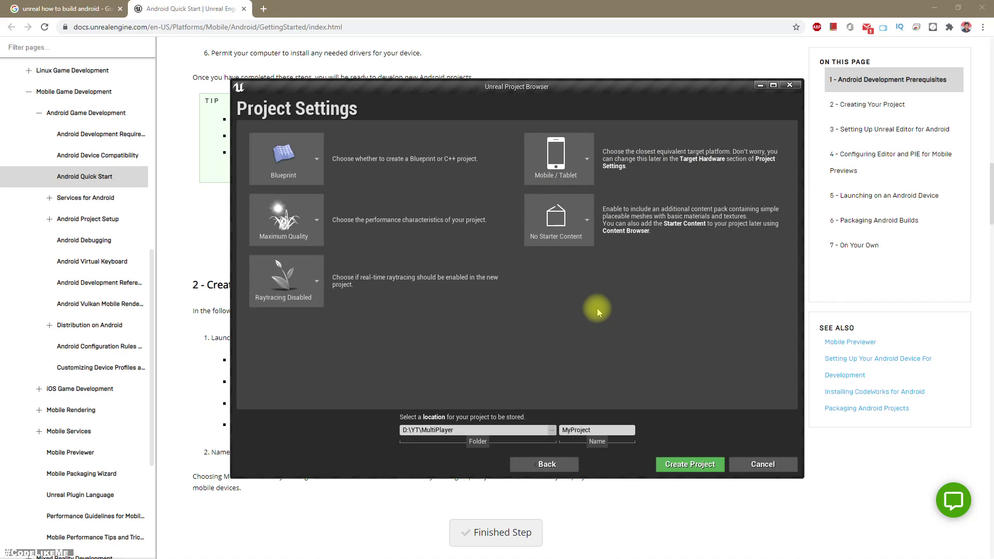
Step: Trim the project folder to D:\YT\Android and clear the old name for AndroidTest
click(470, 430)
drag(422, 427, 499, 444)
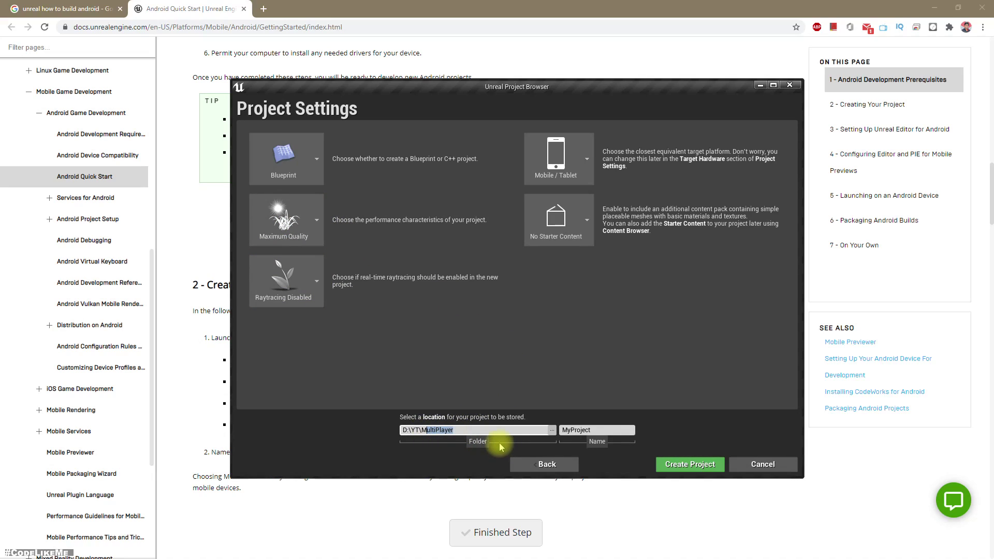
key(BackSpace)
key(Tab)
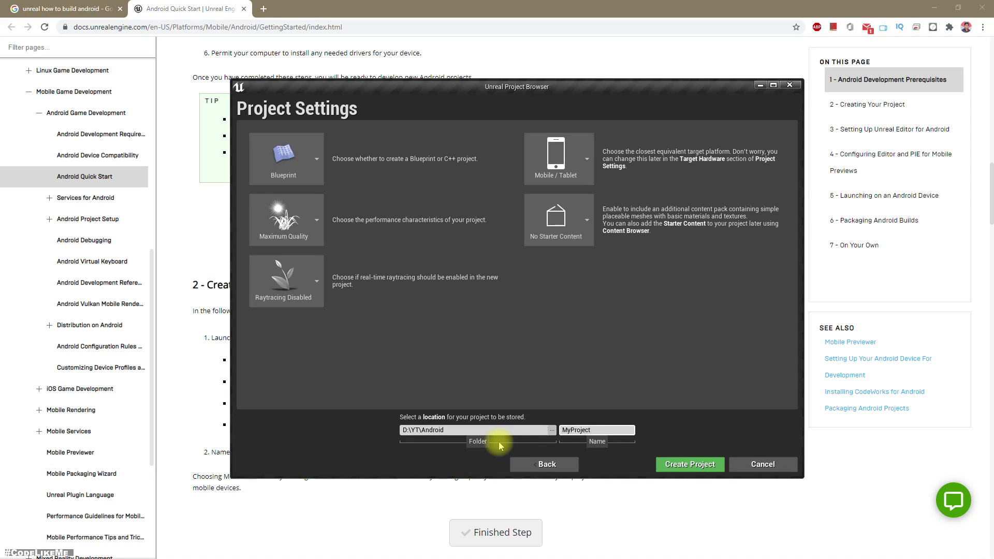
key(BackSpace)
text(AndroidTest)
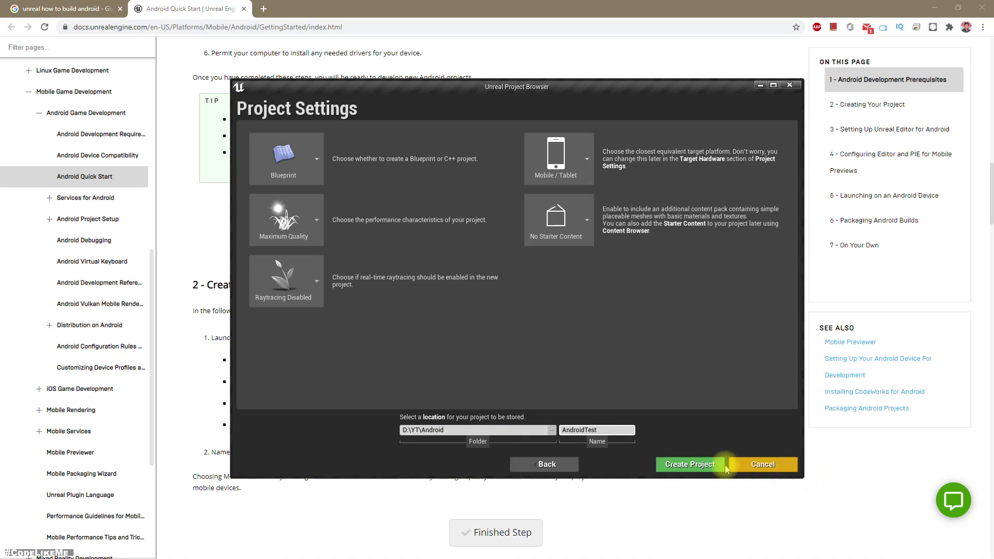
Step: Create the AndroidTest project
click(706, 464)
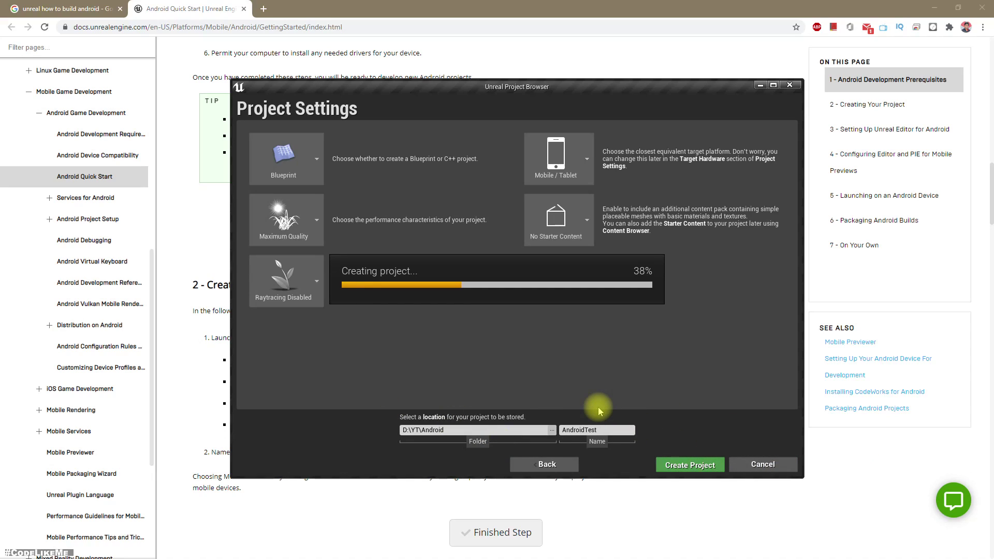
scroll(599, 410, down, 2)
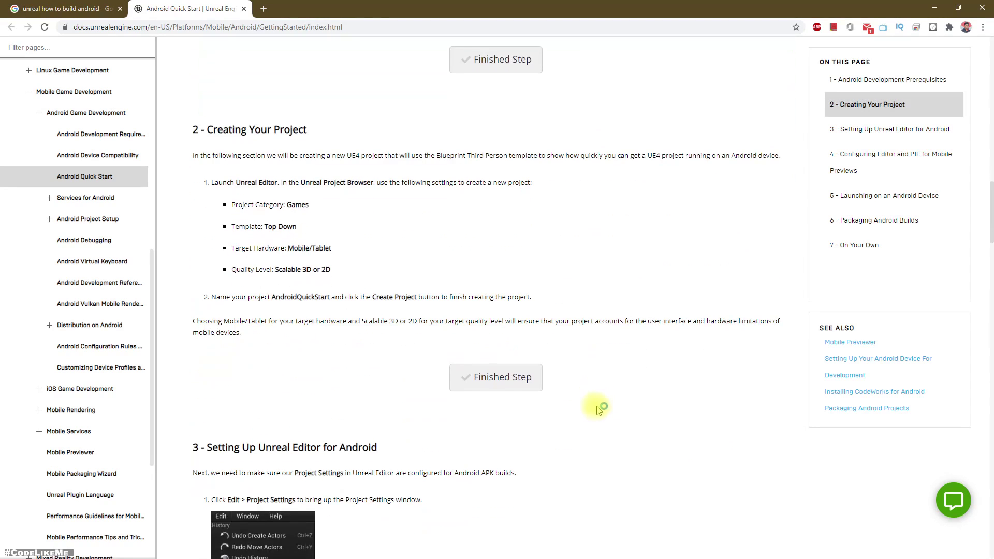
scroll(465, 371, down, 2)
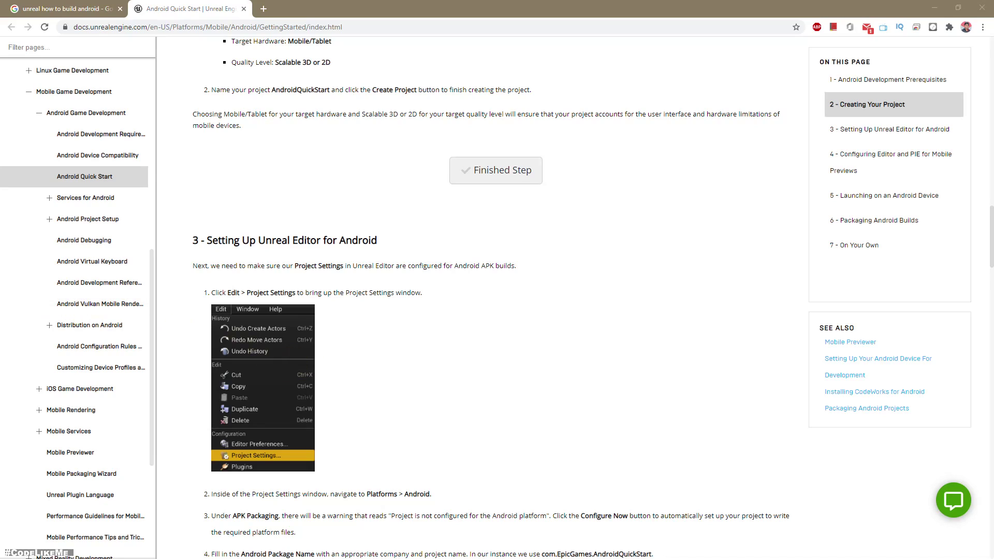
scroll(425, 269, down, 1)
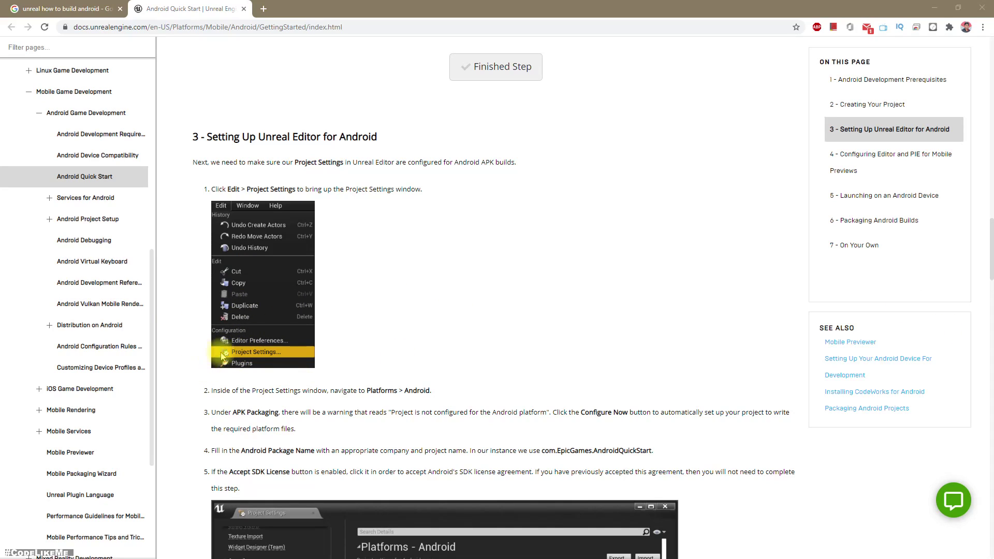
scroll(351, 301, down, 2)
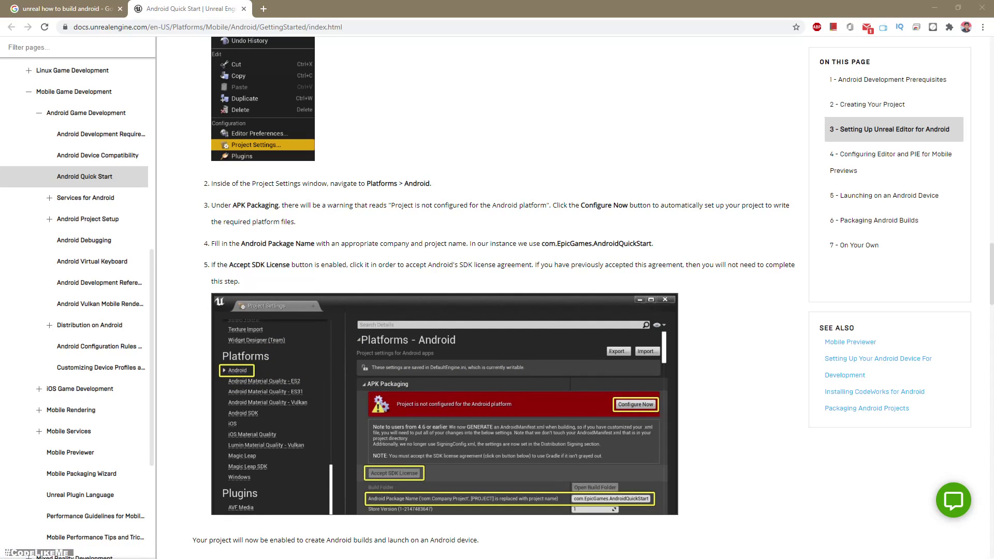
Step: Show the content folder tree, then play the Top Down level, run the character across it, and stop
key(alt+Tab)
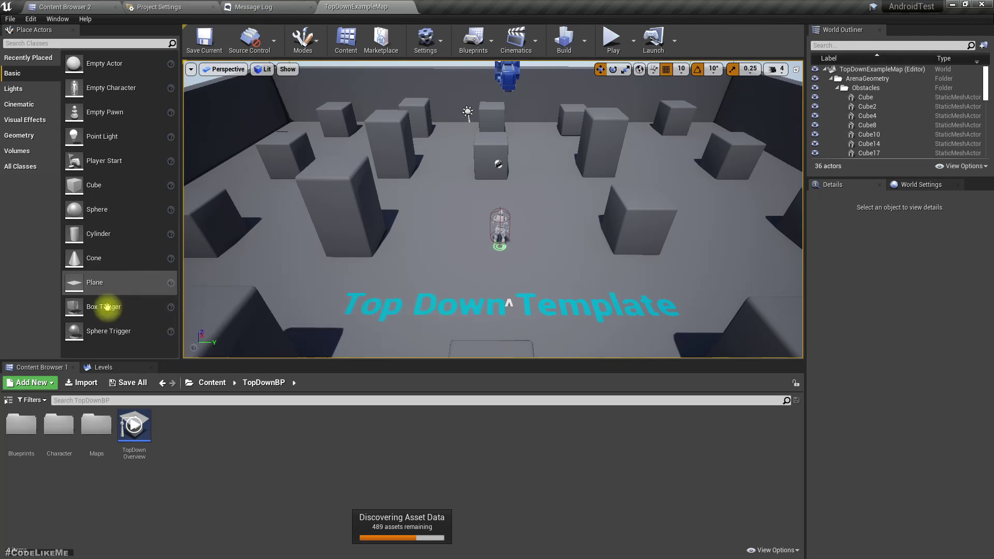
click(9, 400)
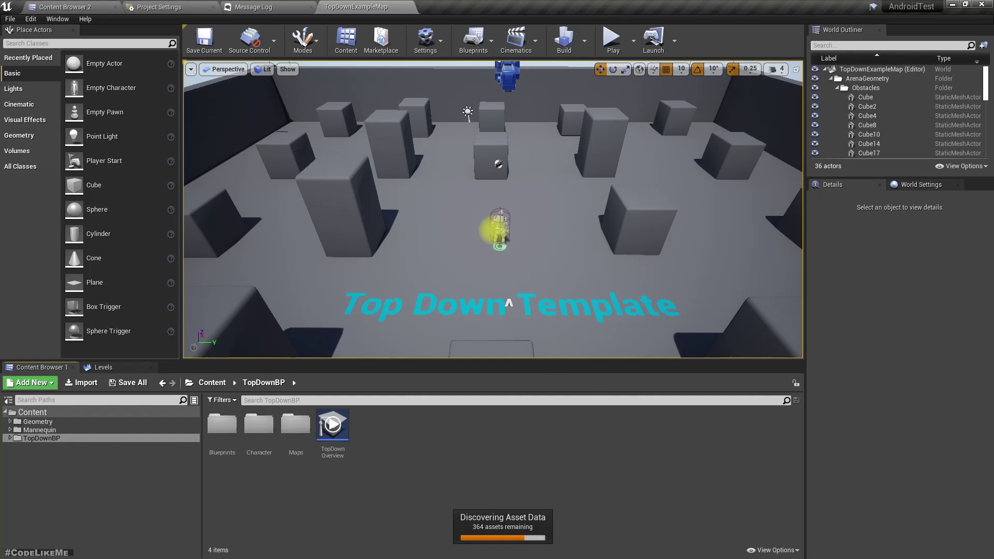
click(614, 43)
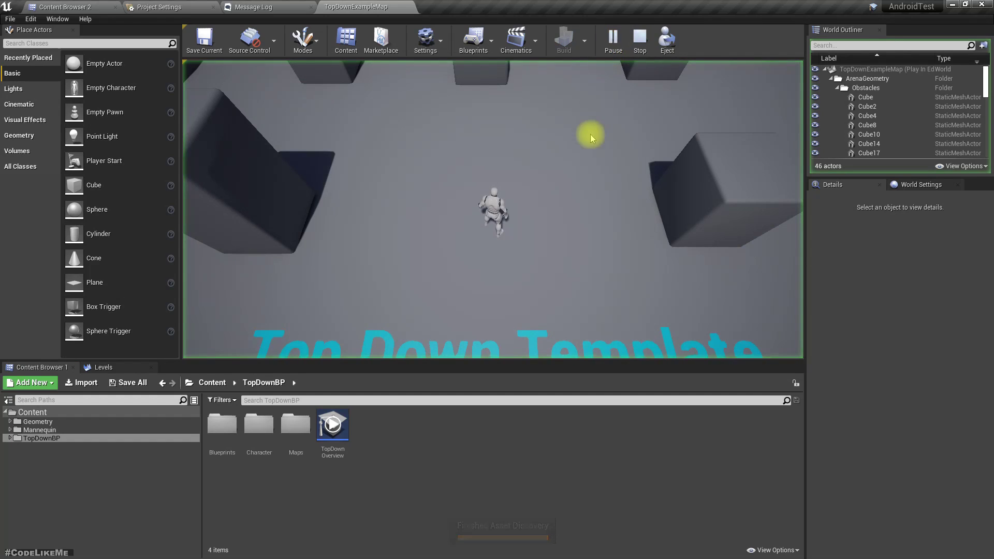
click(432, 215)
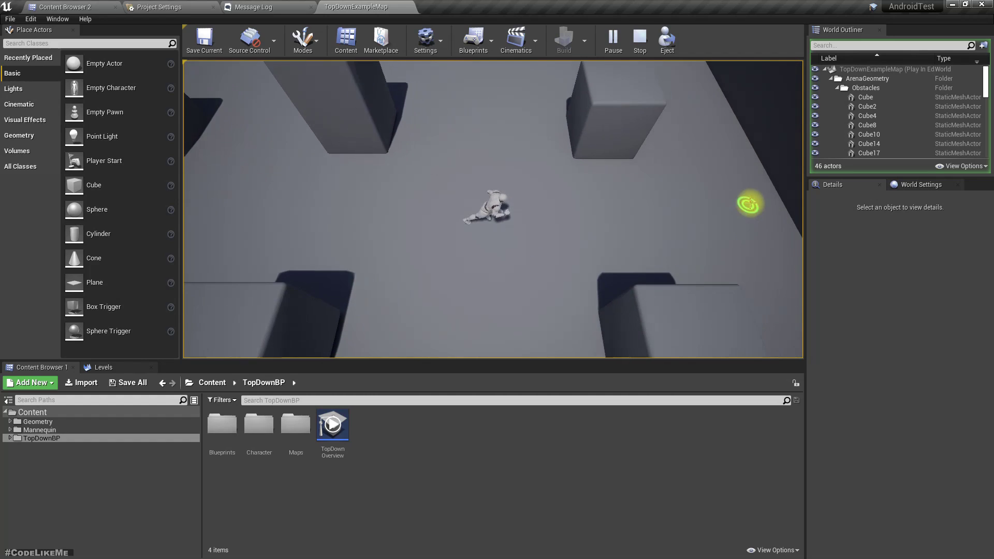
click(635, 42)
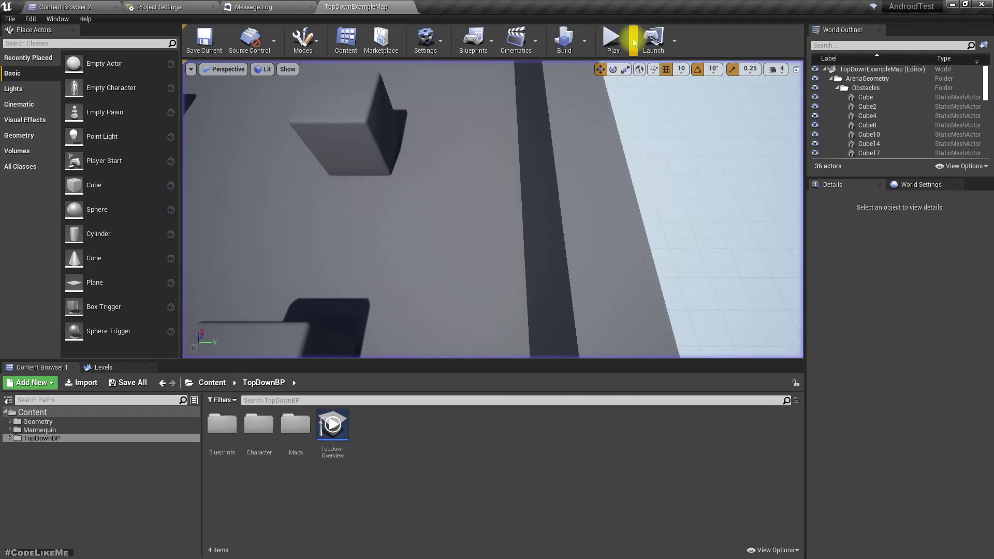
Step: Use Configure Now in Project Settings > Platforms > Android so the platform files become writable
click(429, 39)
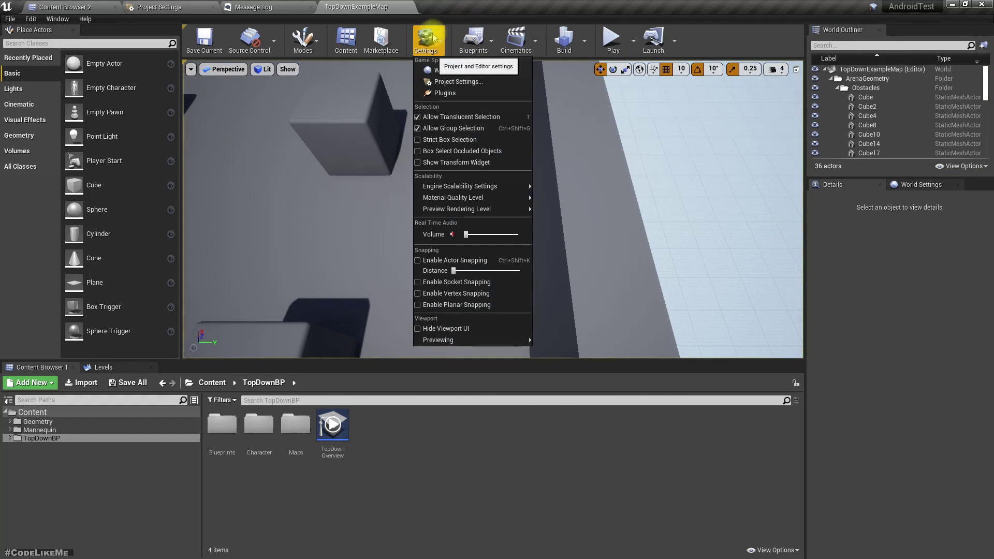
click(457, 80)
scroll(52, 275, down, 2)
scroll(53, 276, down, 5)
scroll(67, 278, down, 3)
scroll(67, 272, down, 3)
click(28, 261)
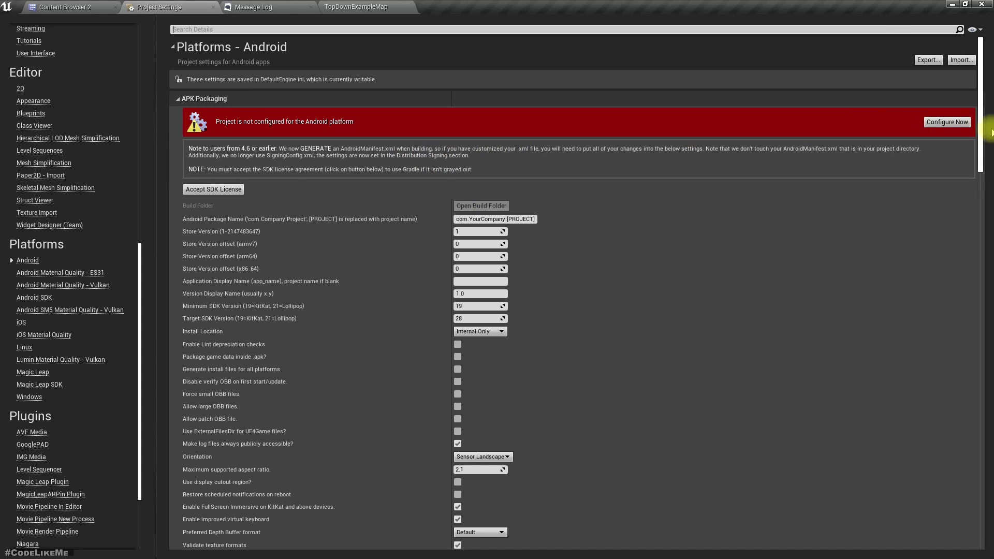
click(952, 123)
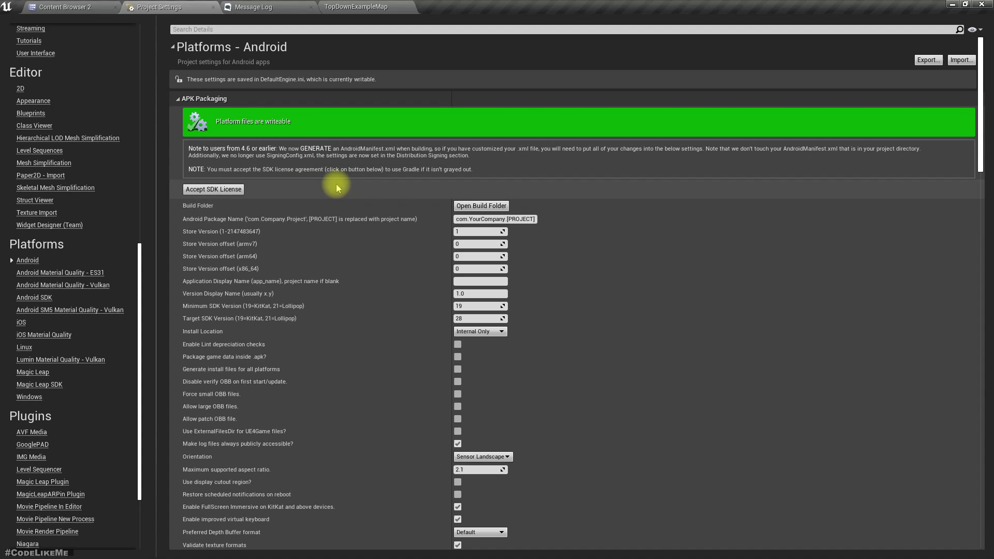
Step: Return to the Android Quick Start guide in Chrome for the mobile preview section
key(alt+Tab)
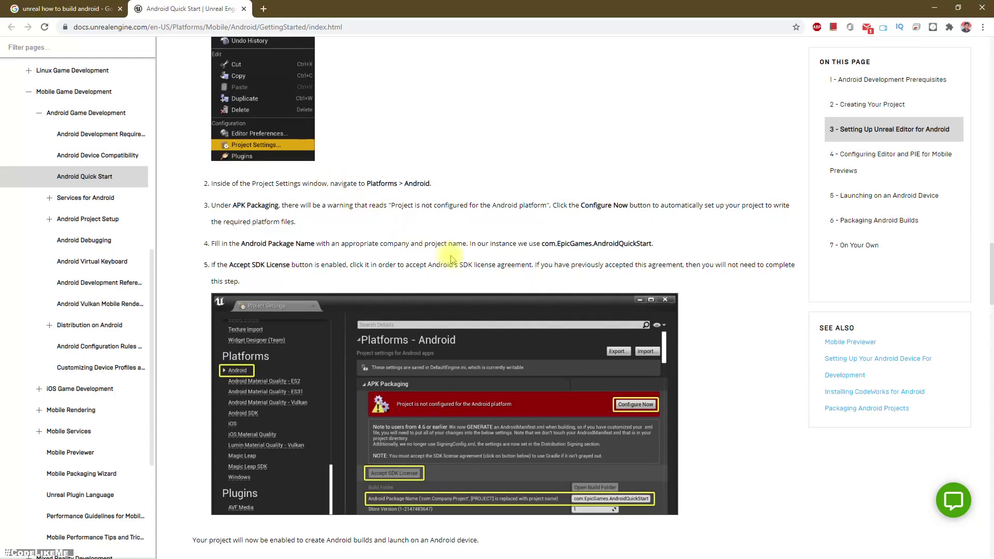
scroll(457, 261, down, 3)
scroll(457, 262, down, 1)
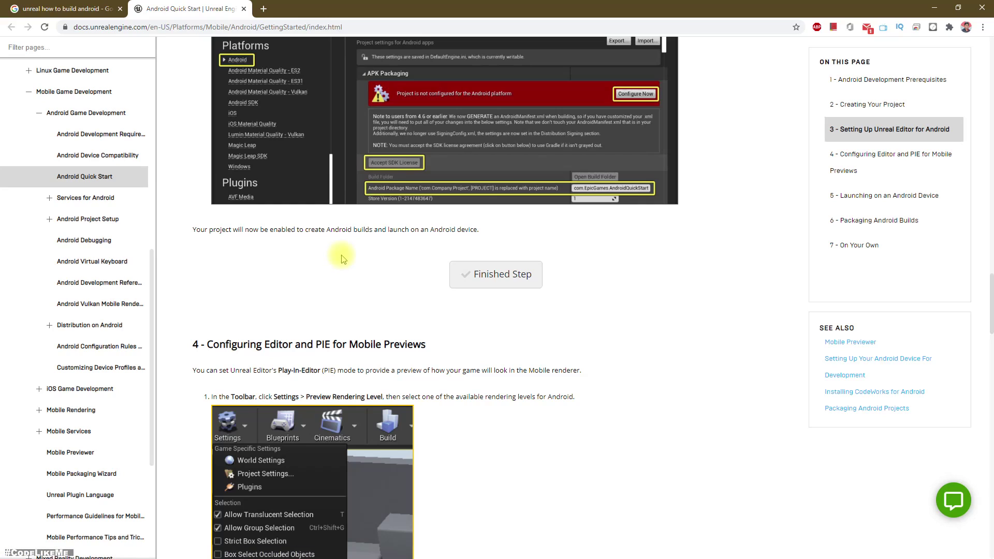
scroll(337, 260, down, 2)
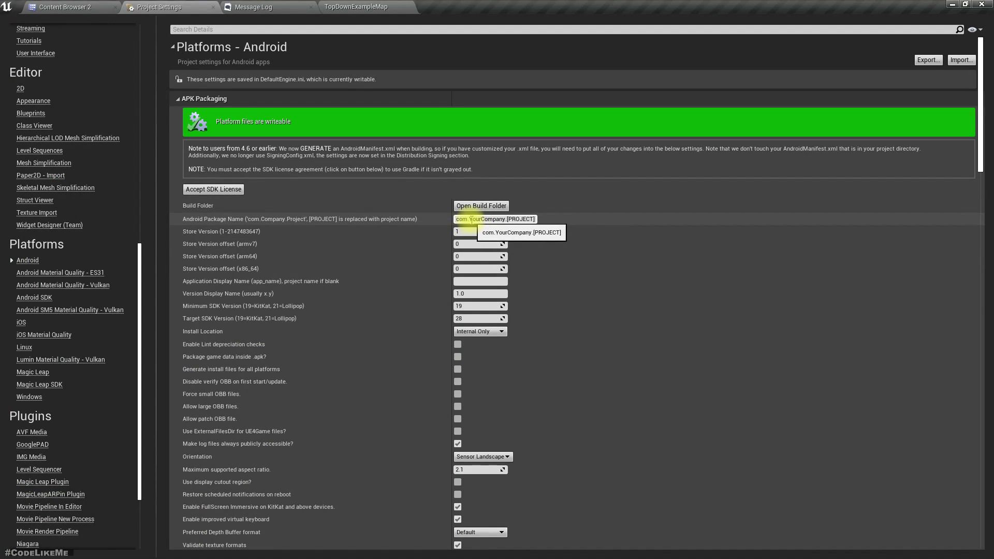
Step: Select YourCompany in the Android Package Name field, checking the Quick Start docs along the way
drag(470, 219, 542, 222)
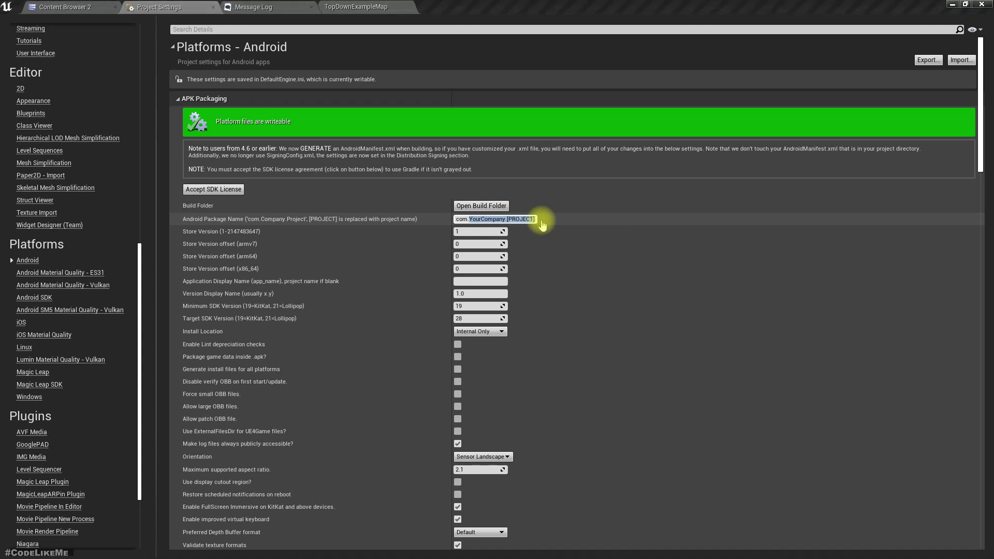
key(alt+Tab)
key(alt+Tab)
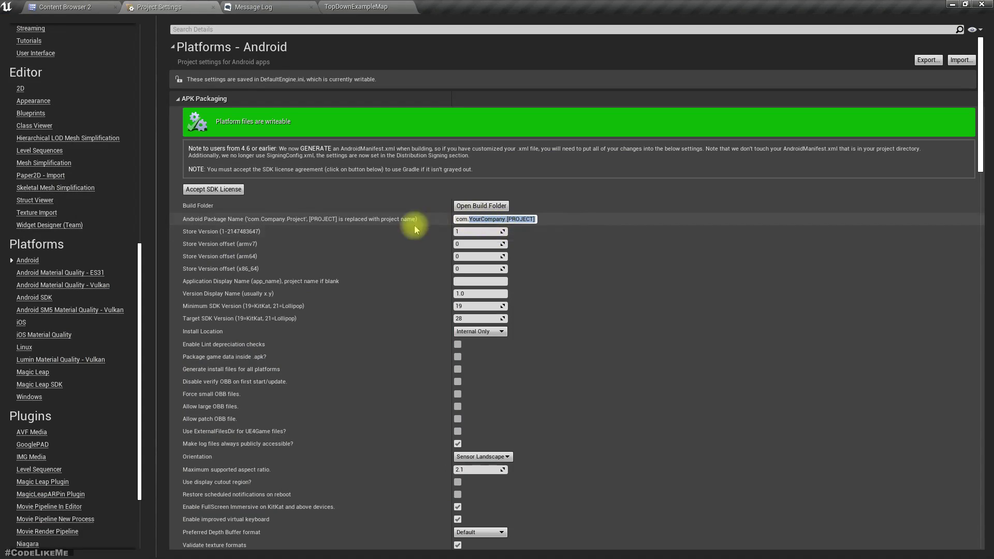
double_click(476, 219)
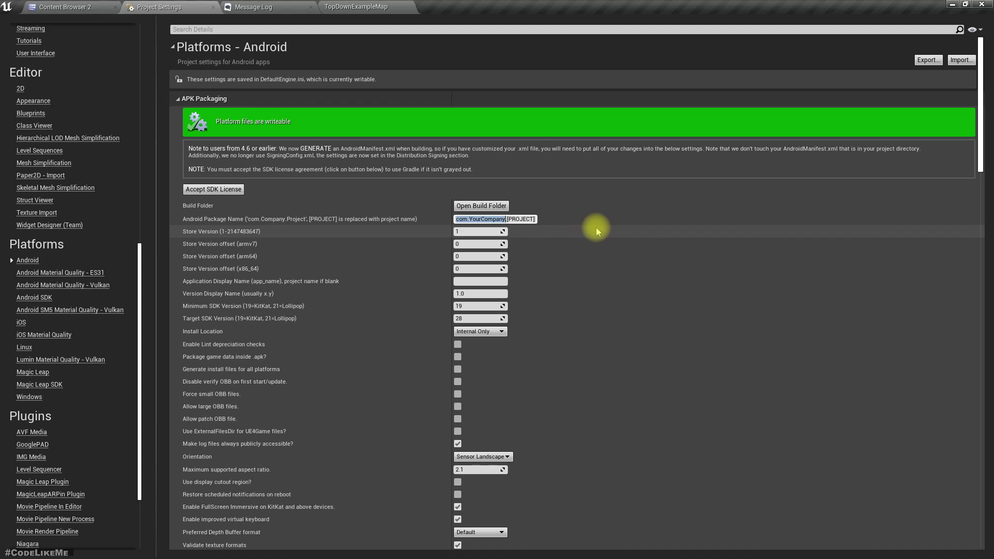
click(495, 219)
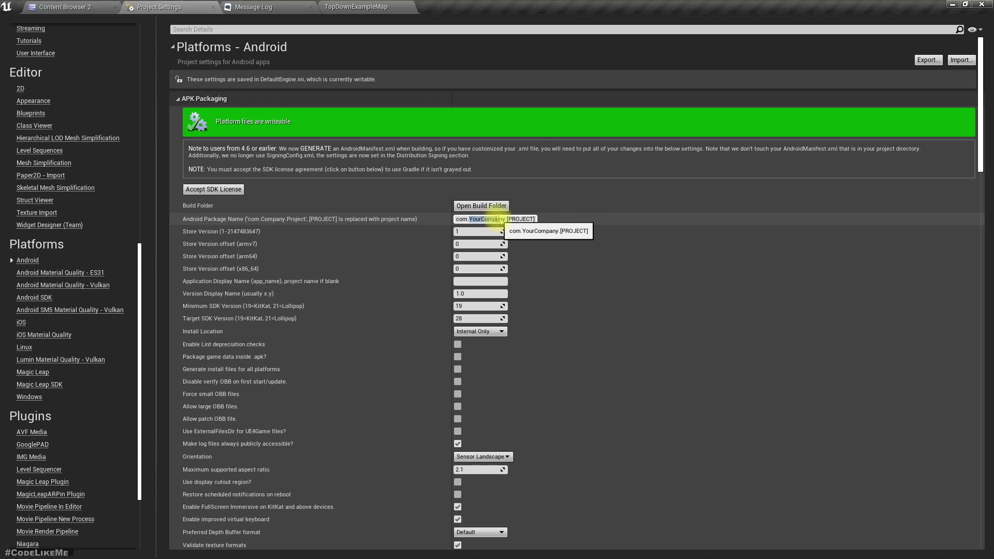
double_click(470, 218)
text(c)
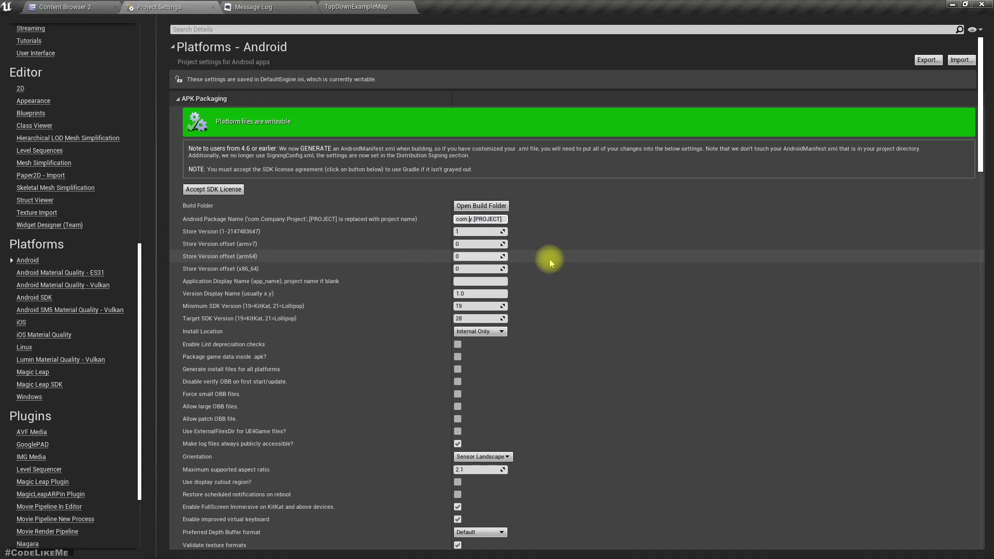
text(odelikeme)
Step: Check the Quick Start docs, then finish the package name as com.codelikeme.ueandroidtest
key(alt+Tab)
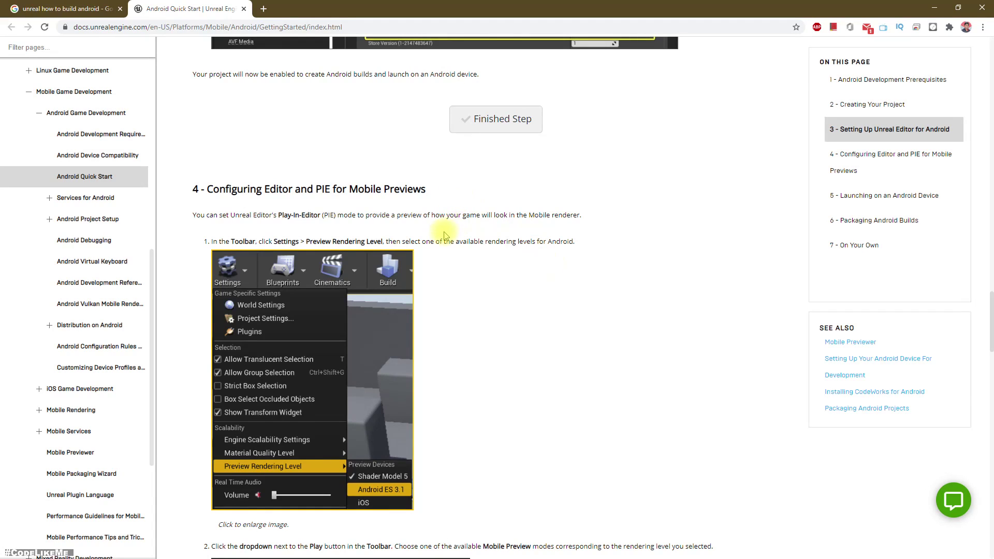
scroll(447, 235, up, 2)
scroll(447, 236, up, 1)
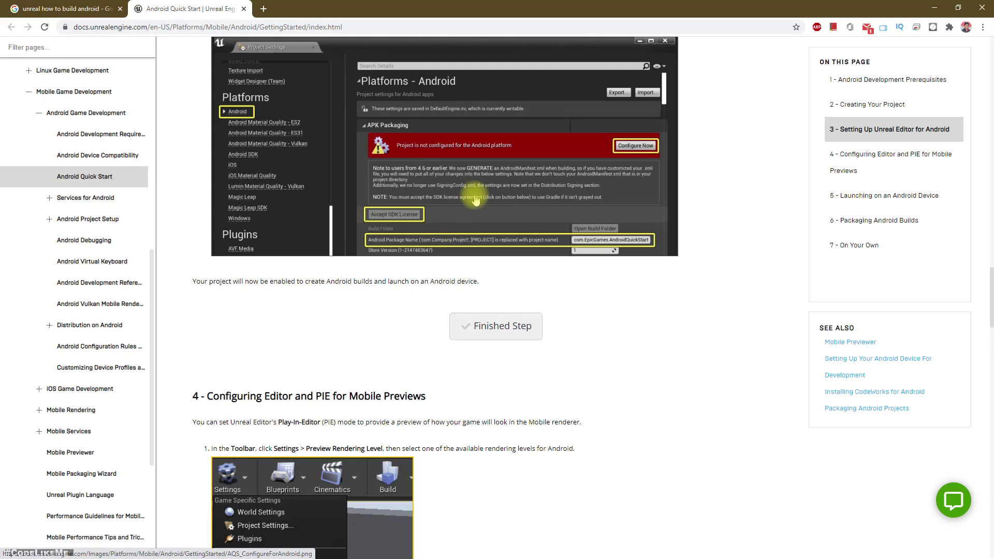
key(alt+Tab)
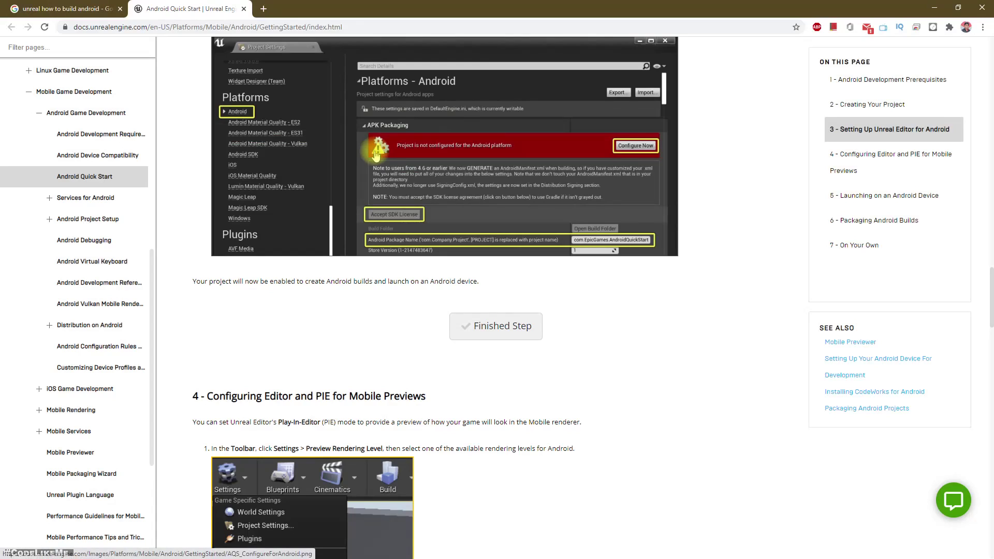
scroll(376, 157, down, 3)
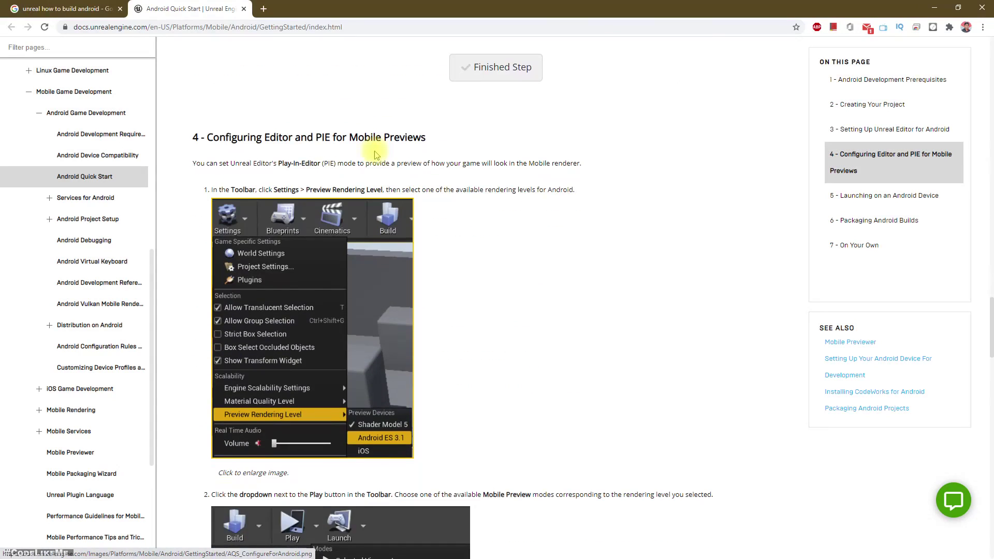
scroll(375, 156, down, 2)
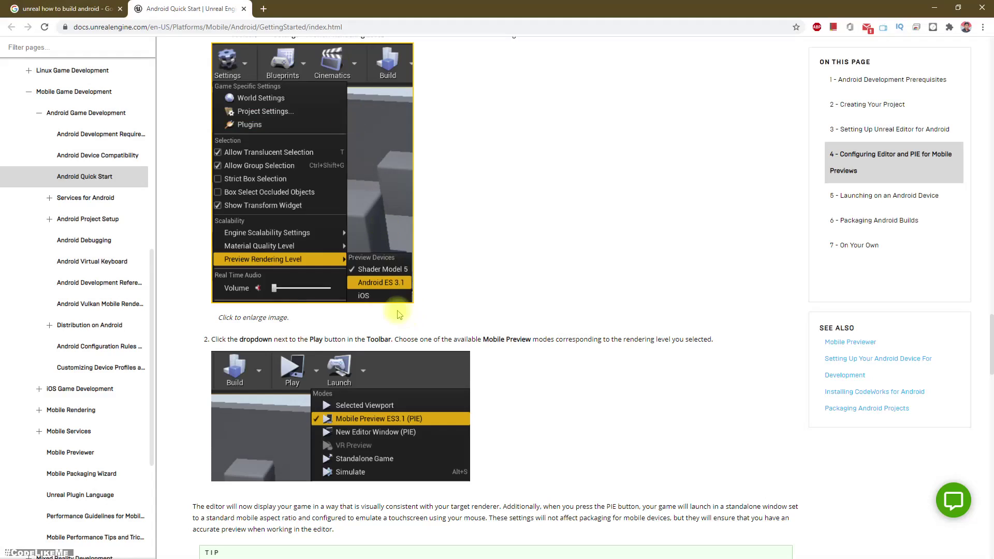
scroll(353, 334, down, 2)
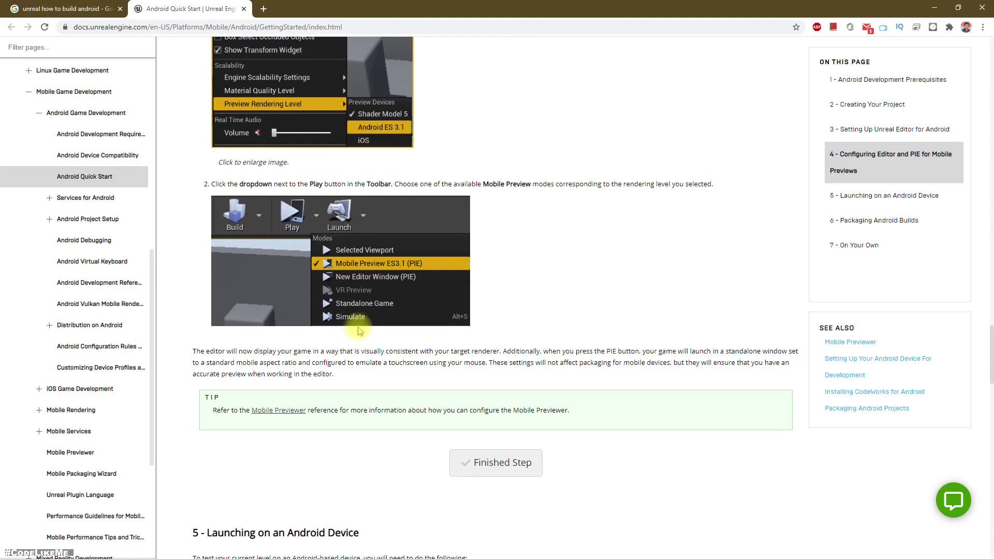
scroll(359, 330, up, 2)
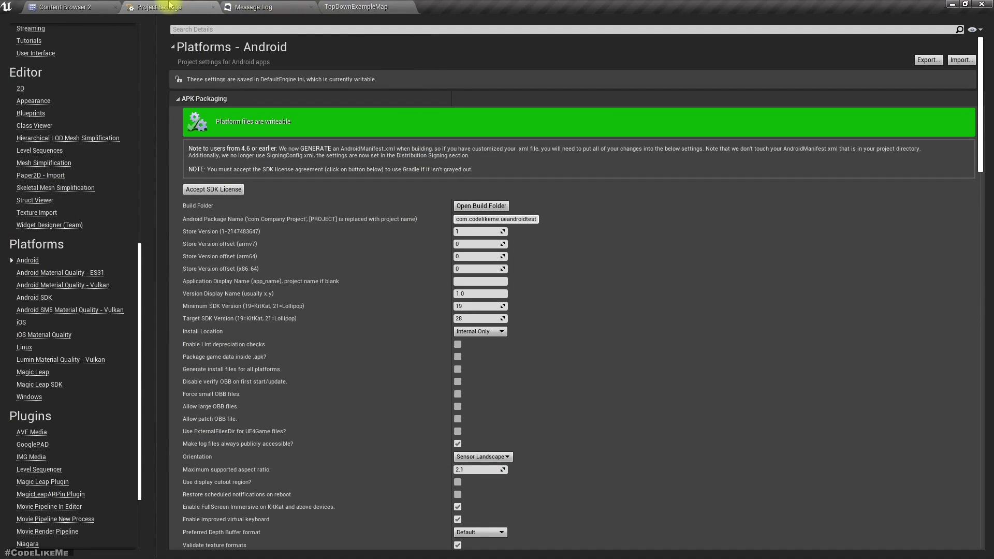
Step: Back in the TopDownExampleMap editor, start a play session from the Play list, then stop it
click(356, 6)
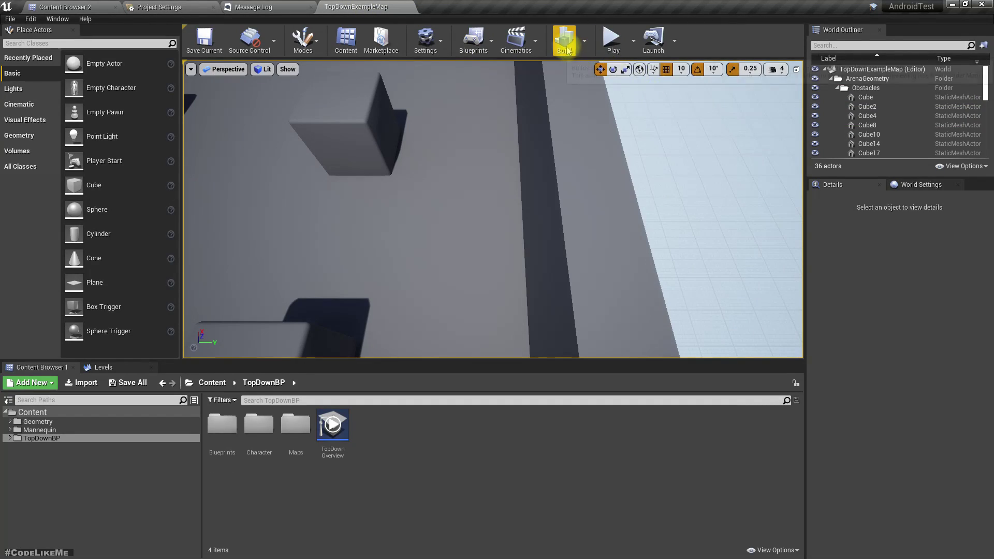
click(634, 41)
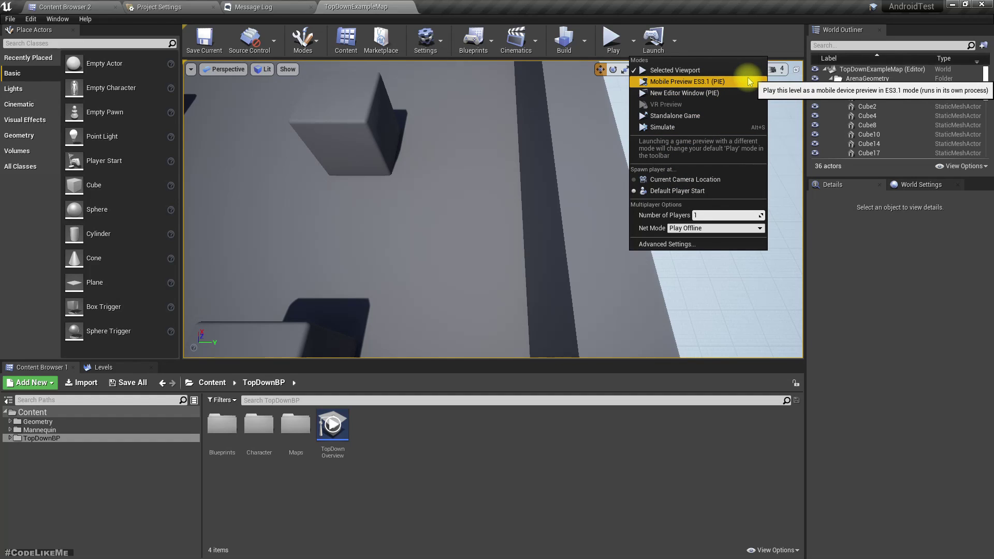
click(722, 72)
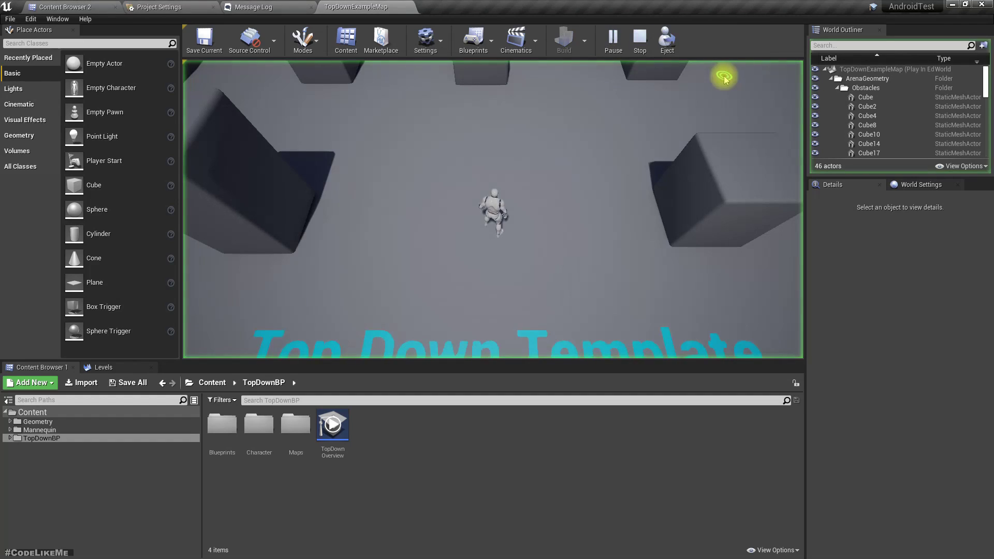
click(639, 38)
Step: Run Mobile Preview ES3.1, walk the character around the level, and close the preview window
click(634, 39)
click(683, 90)
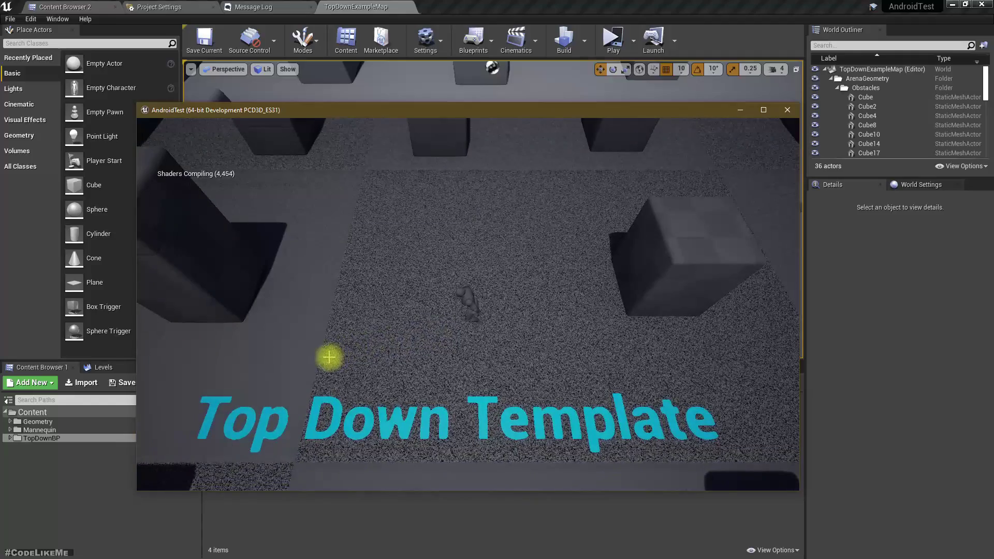
click(328, 357)
click(285, 282)
mouse_move(286, 281)
mouse_down()
mouse_move(486, 200)
mouse_move(568, 438)
mouse_move(782, 306)
mouse_move(193, 238)
mouse_move(324, 256)
mouse_move(391, 376)
mouse_move(382, 336)
mouse_move(228, 279)
mouse_move(399, 318)
mouse_move(412, 344)
mouse_move(539, 261)
mouse_move(450, 195)
mouse_move(378, 195)
mouse_move(137, 313)
mouse_move(165, 347)
mouse_move(396, 470)
mouse_move(520, 435)
mouse_move(503, 428)
mouse_up()
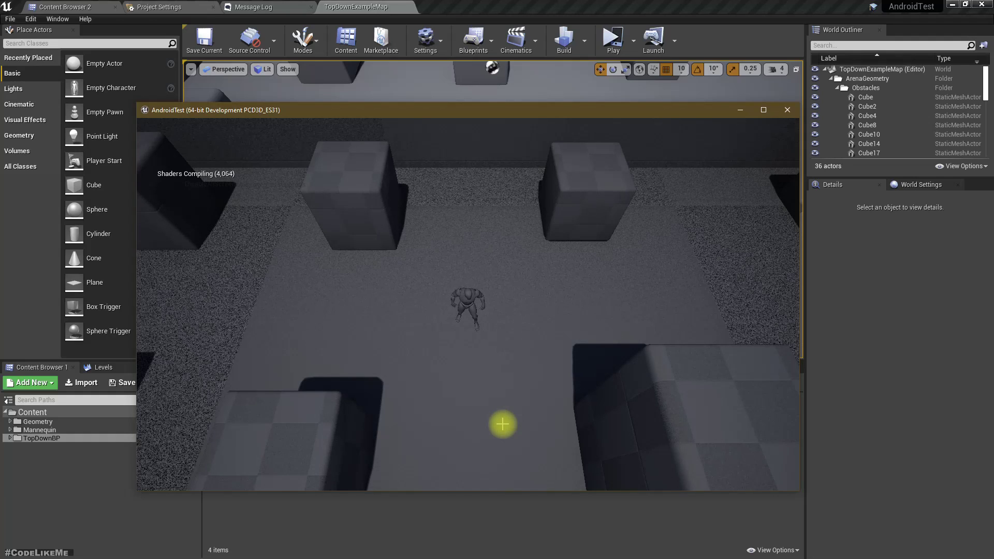
mouse_move(502, 422)
mouse_down()
mouse_move(551, 285)
mouse_move(788, 117)
mouse_up()
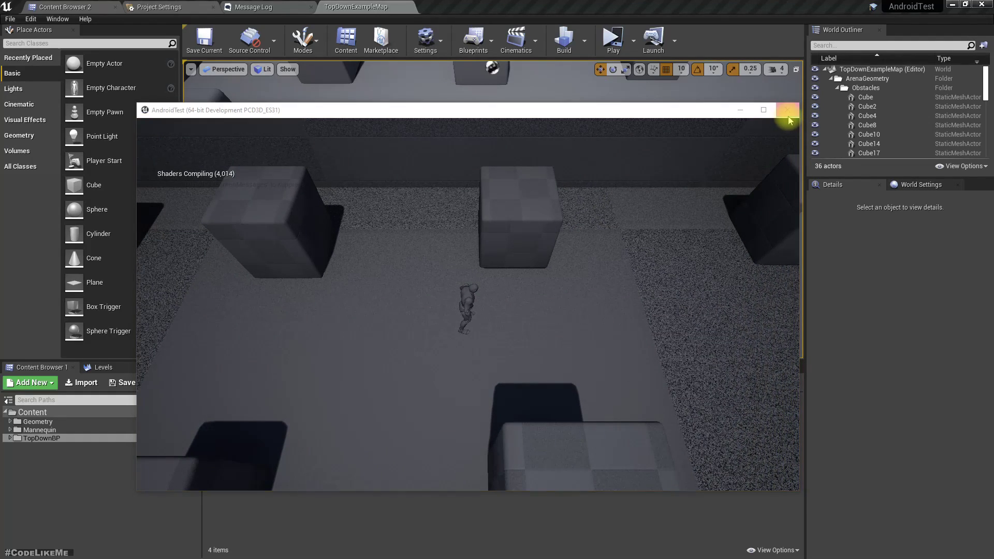
click(787, 112)
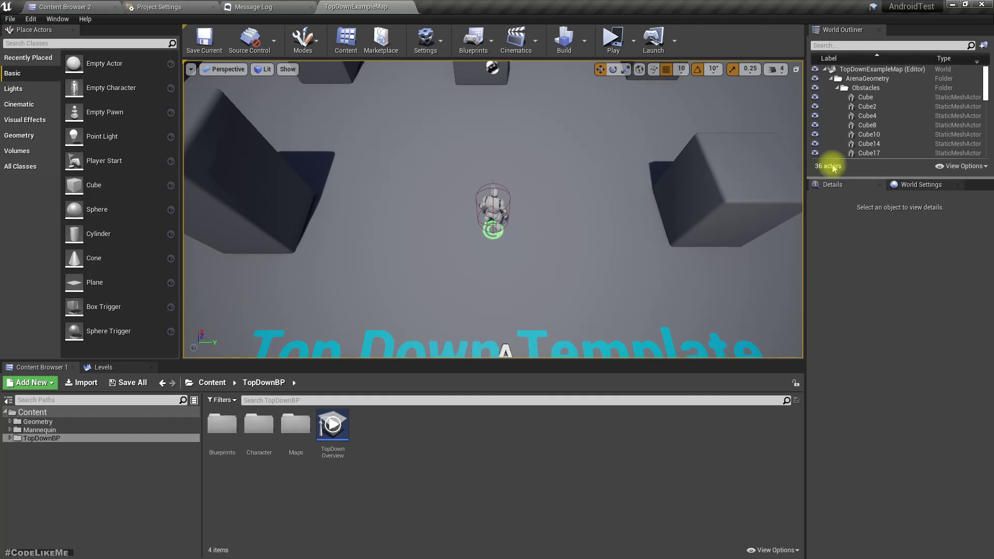
Step: Launch the level on the Android device, which fails with an SDK license error
click(673, 40)
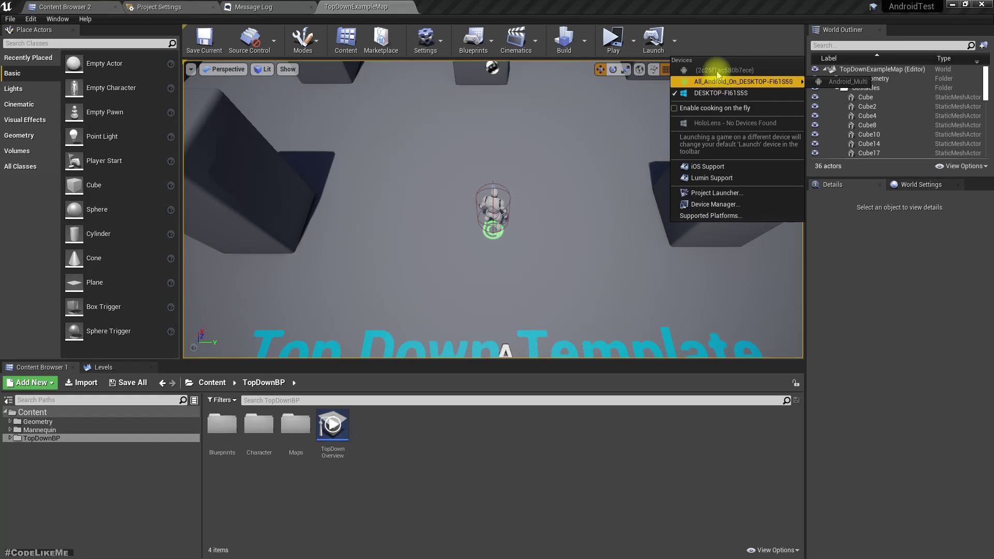
mouse_move(722, 70)
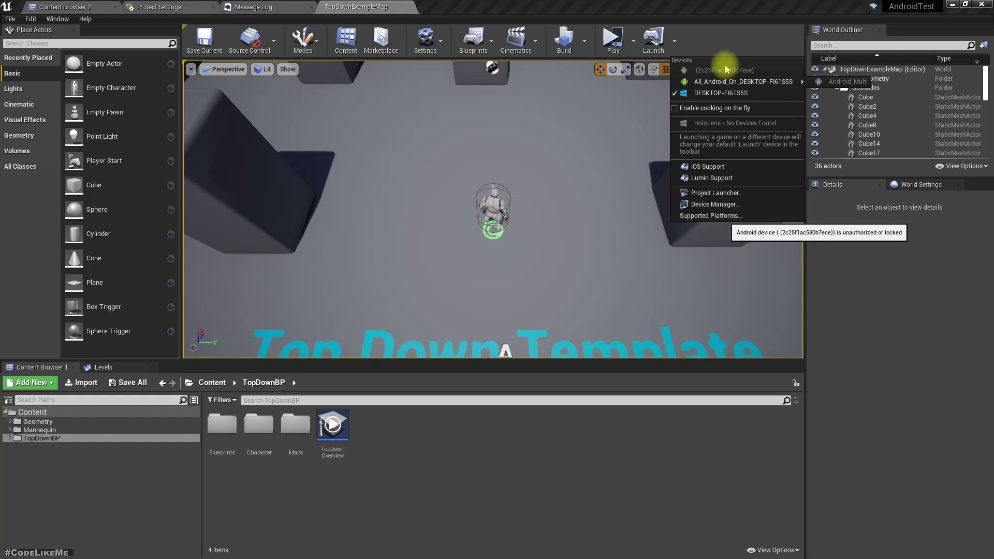
click(725, 69)
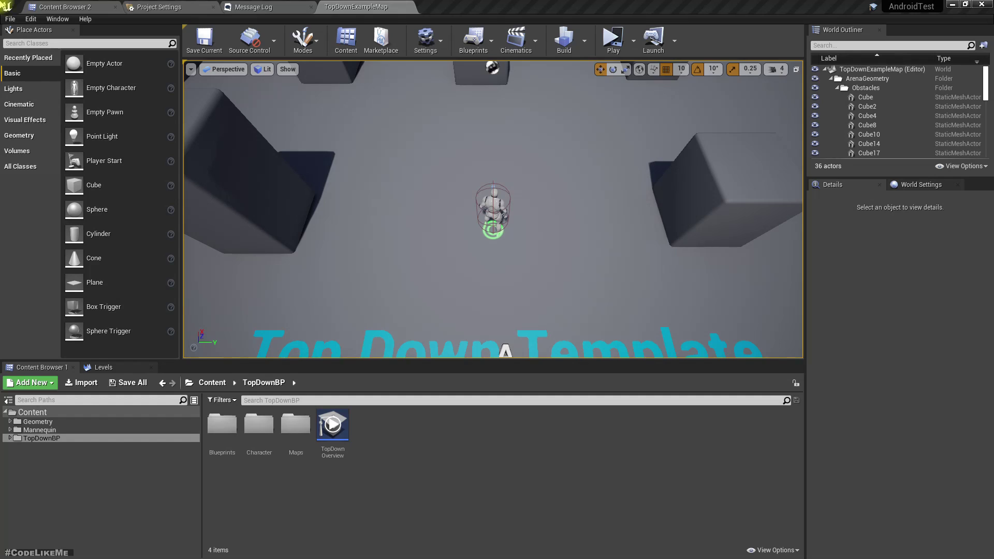
click(676, 46)
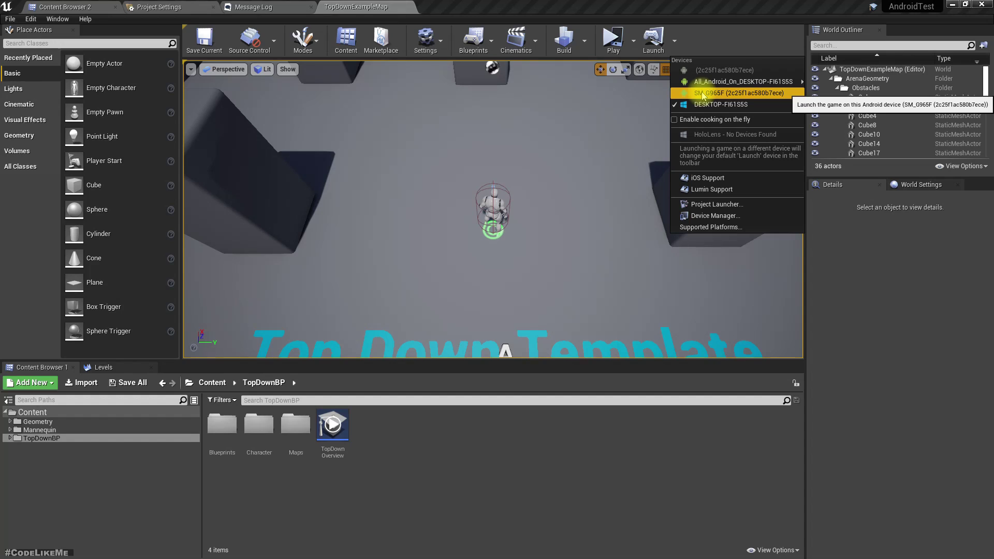
mouse_move(741, 81)
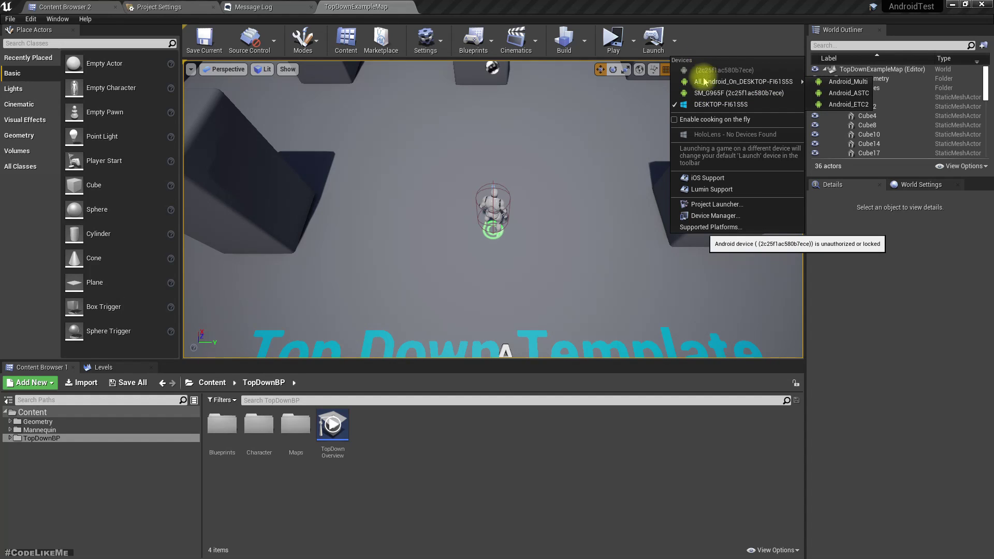
click(702, 93)
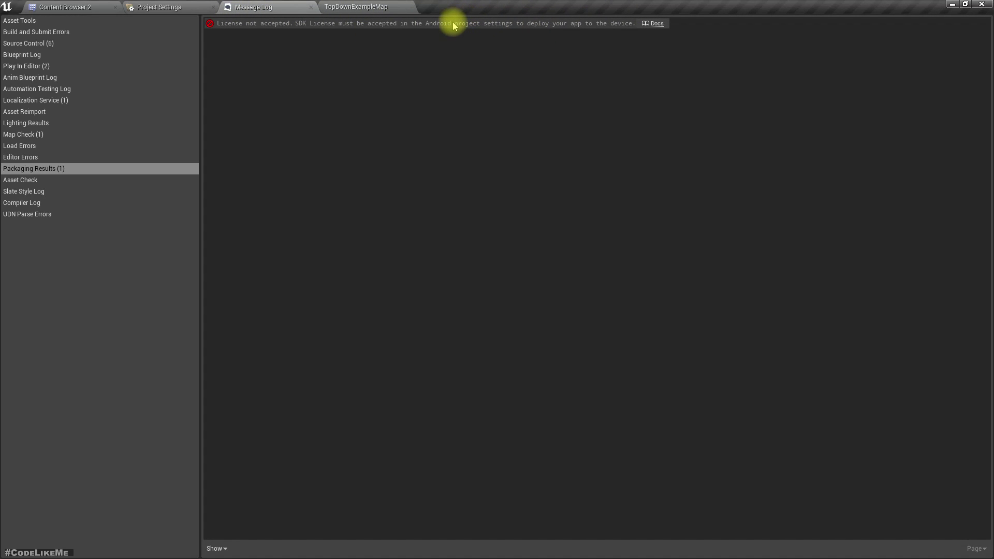
Step: Agree to the Android SDK license in the Android project settings
click(173, 7)
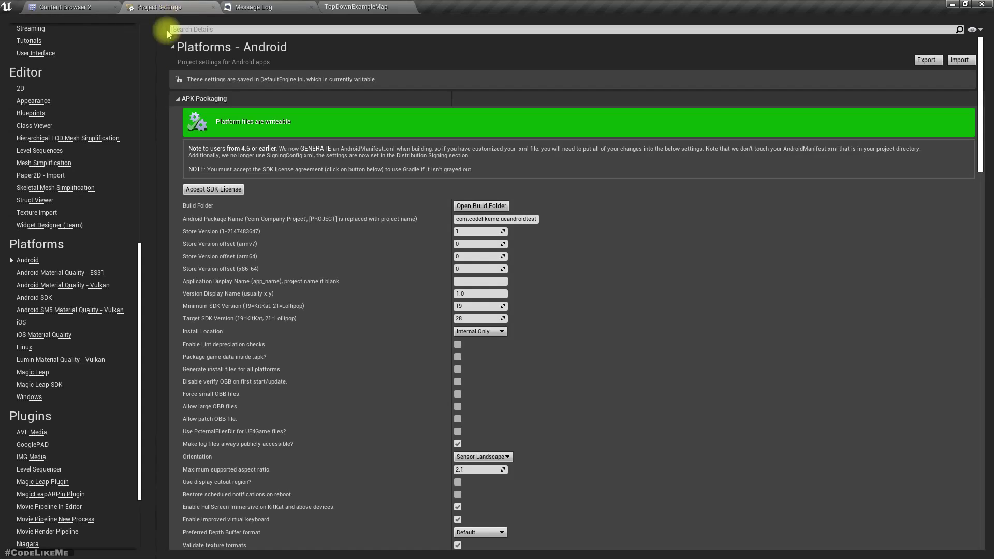
click(216, 189)
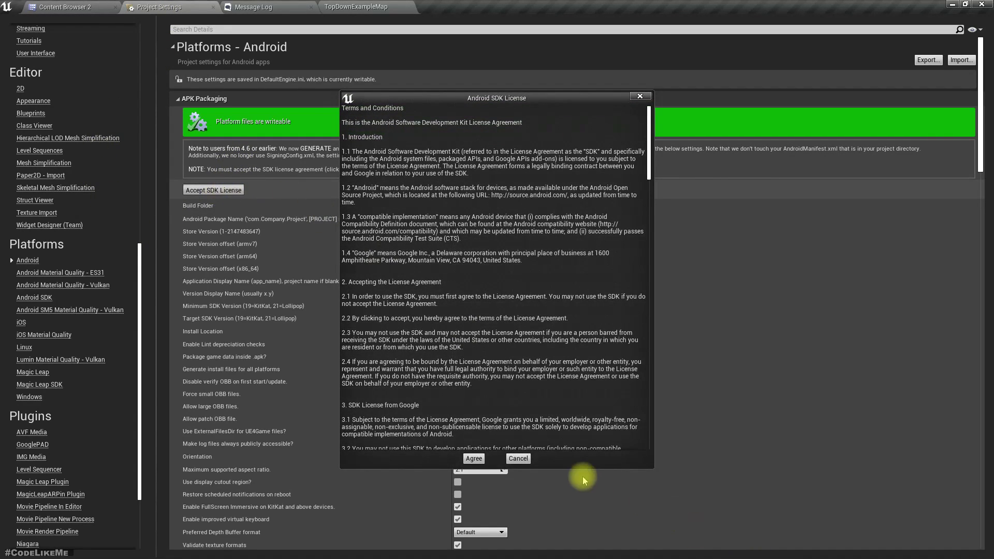
click(474, 458)
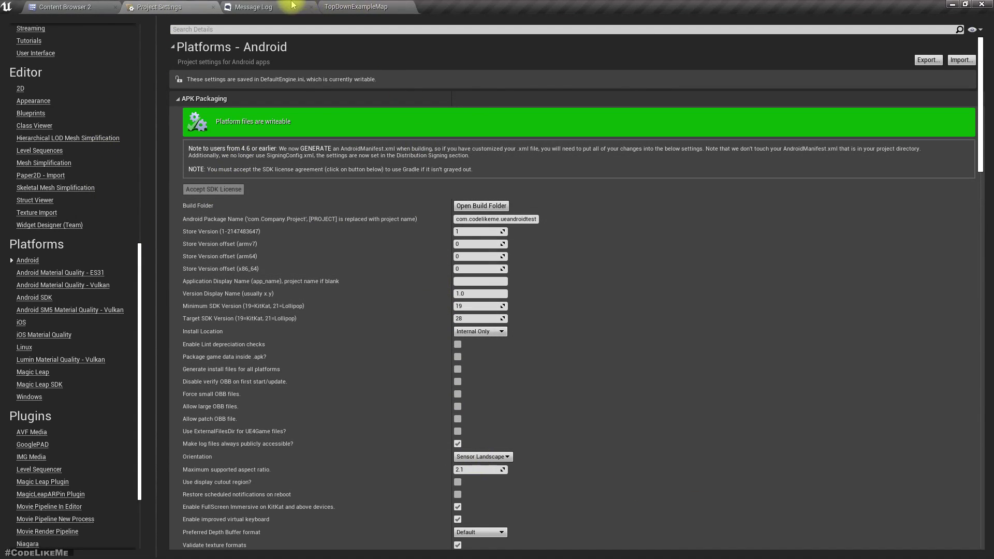
Step: Relaunch the level on the SM_G965F phone and open the log showing the NDK r14b build failure
click(392, 7)
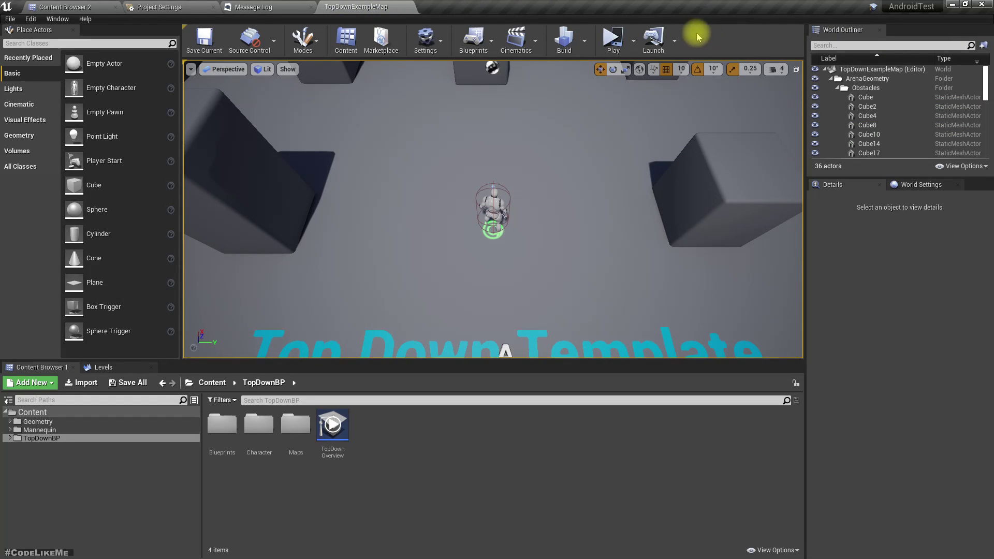
click(673, 40)
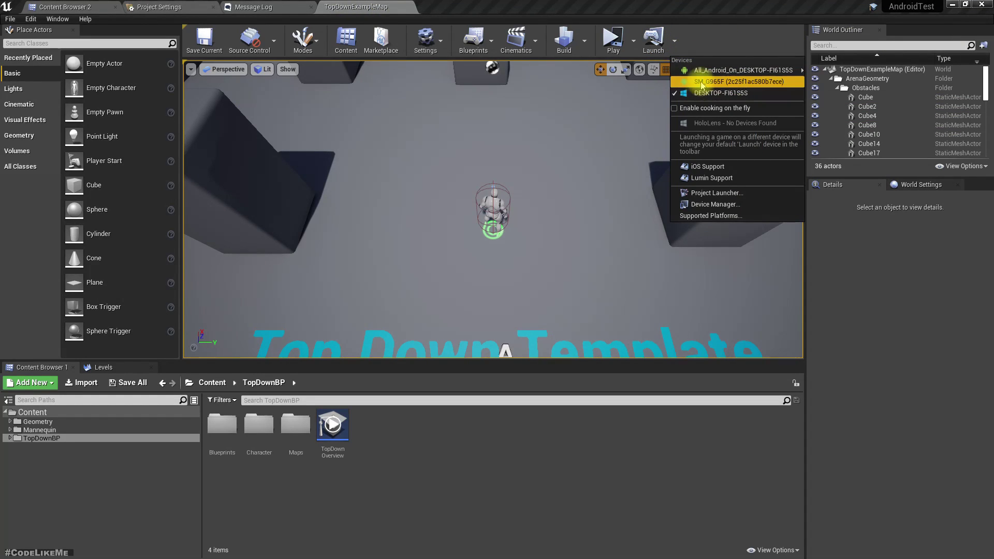
click(701, 83)
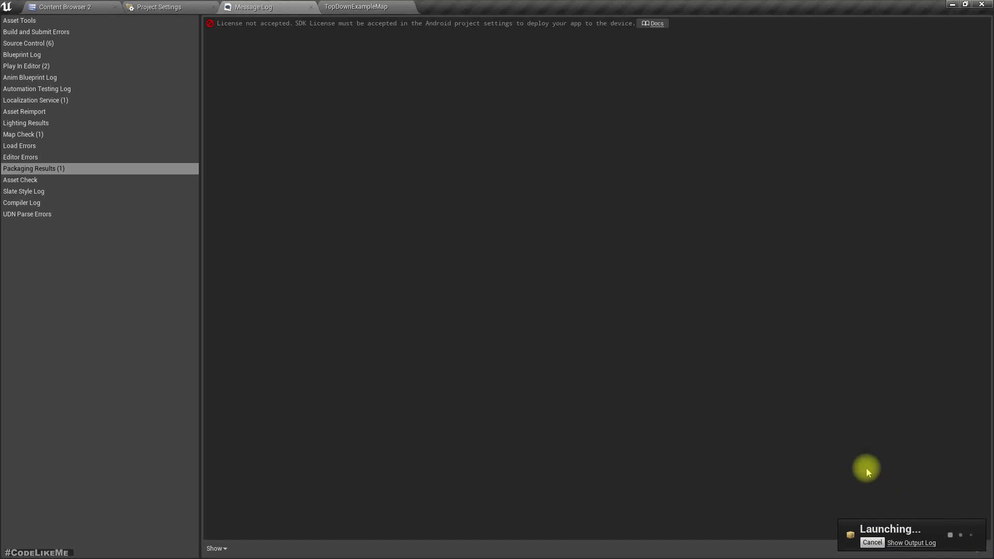
click(910, 542)
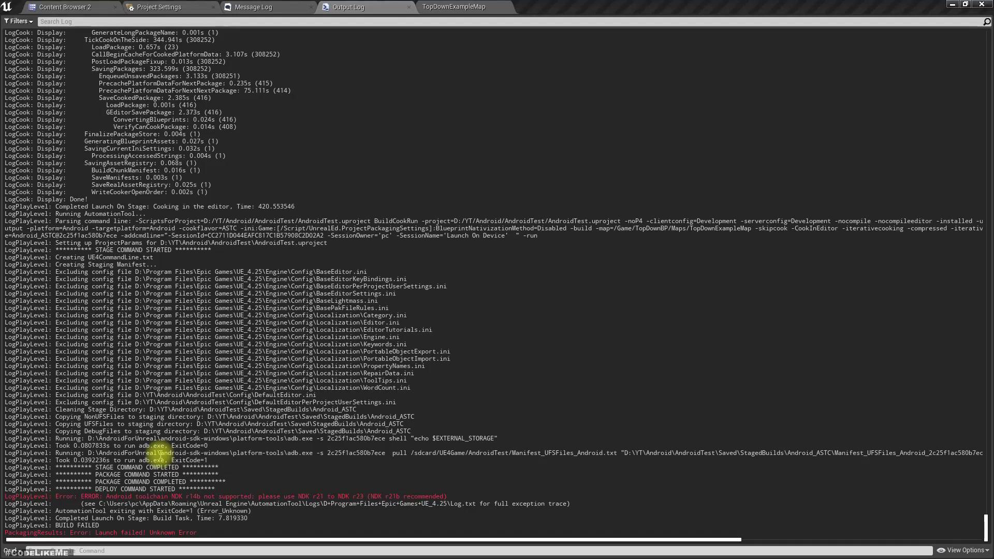
Step: Focus the editor window and return to the Android project settings
click(331, 5)
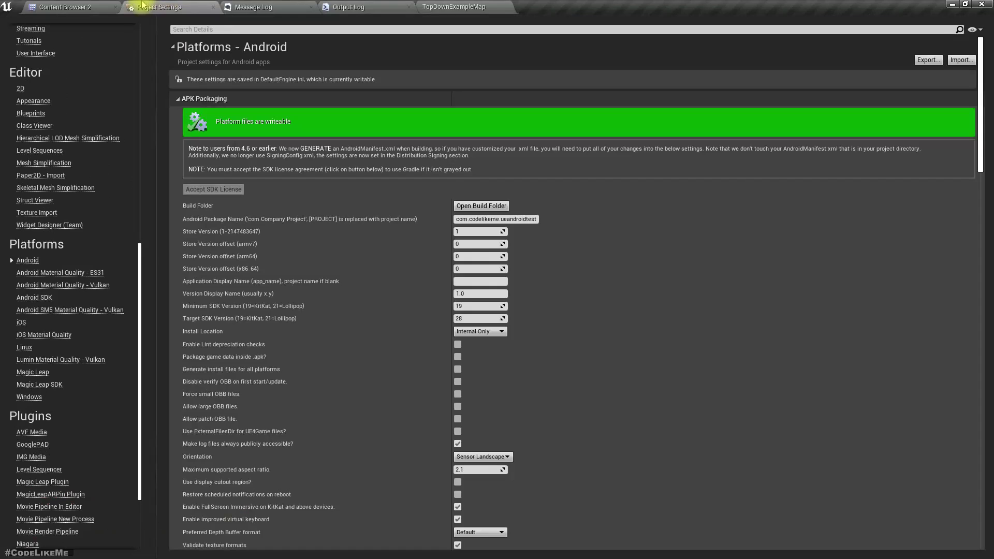
click(148, 7)
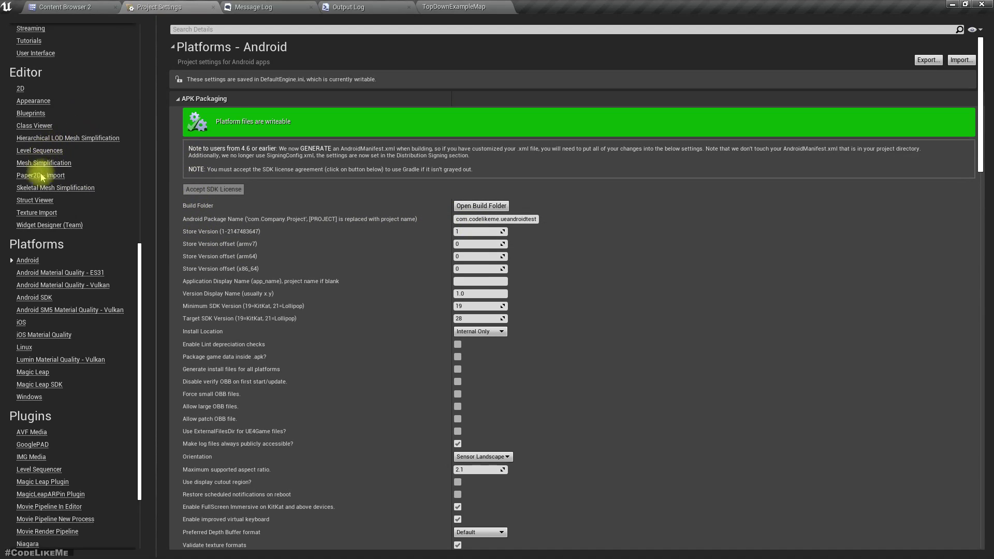
scroll(651, 313, down, 3)
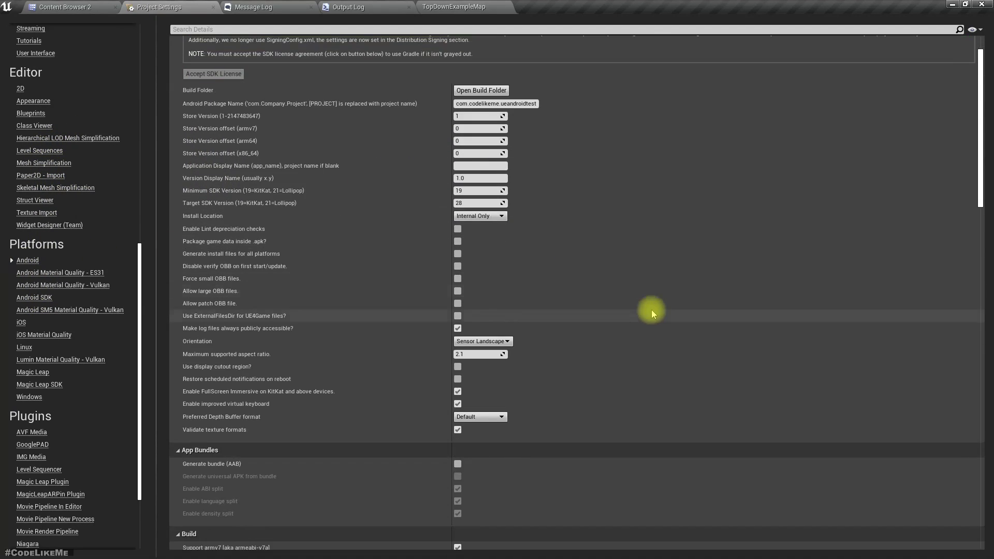
scroll(656, 311, down, 5)
scroll(659, 310, up, 7)
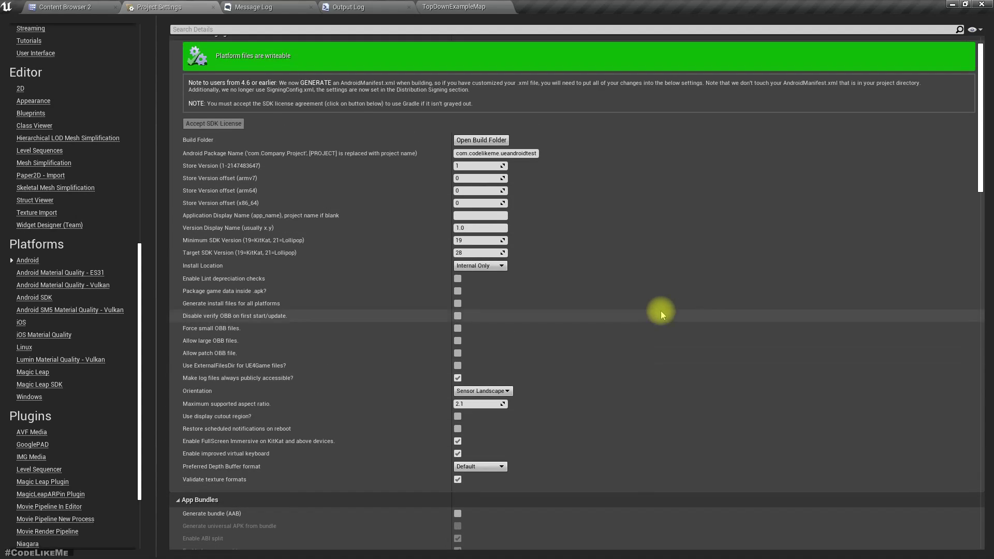
scroll(660, 311, up, 2)
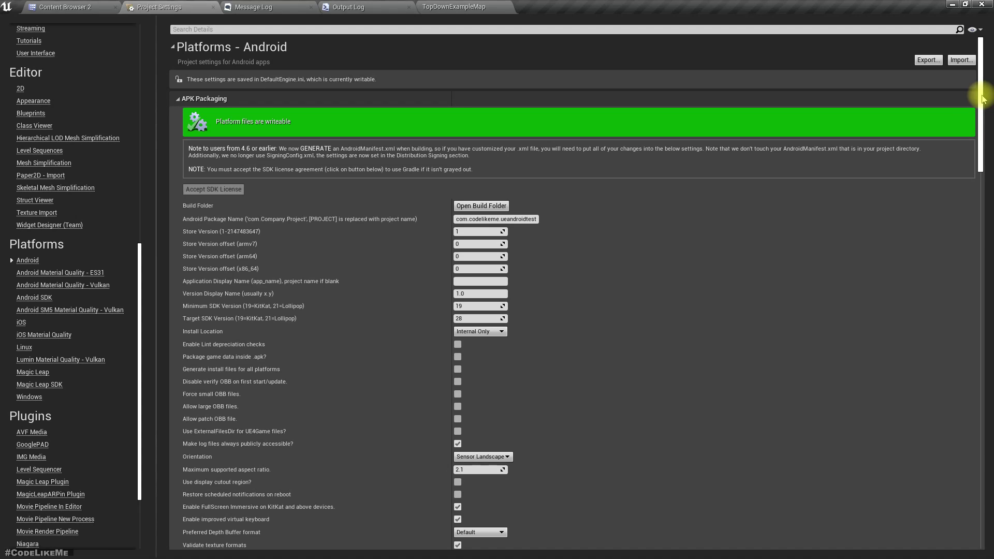
click(470, 207)
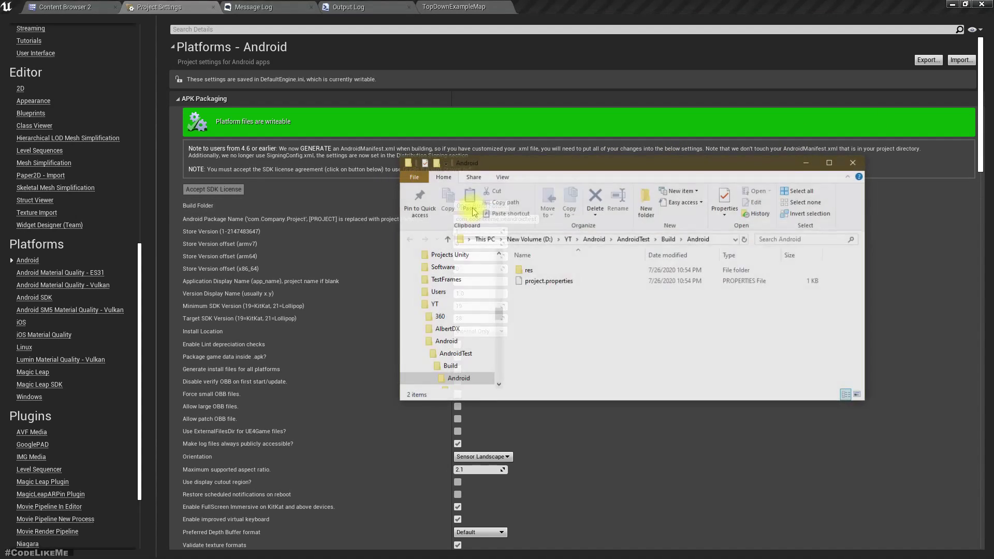
click(855, 163)
drag(983, 73, 986, 233)
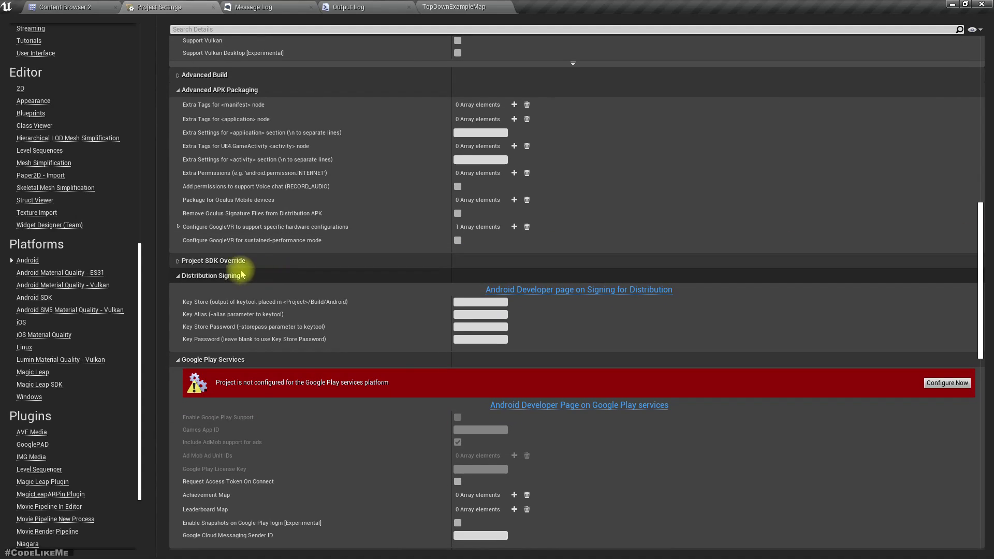
click(178, 261)
click(178, 261)
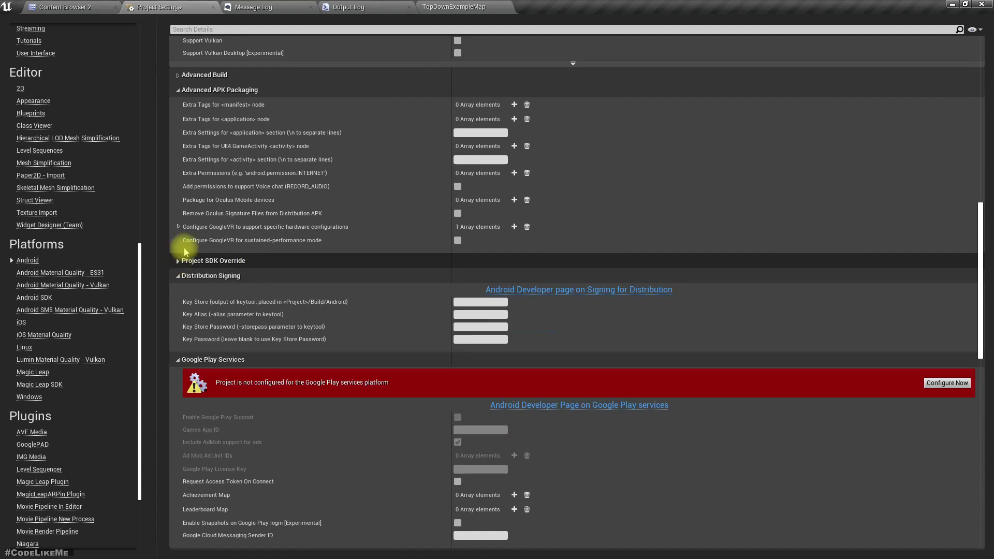
click(179, 74)
click(179, 74)
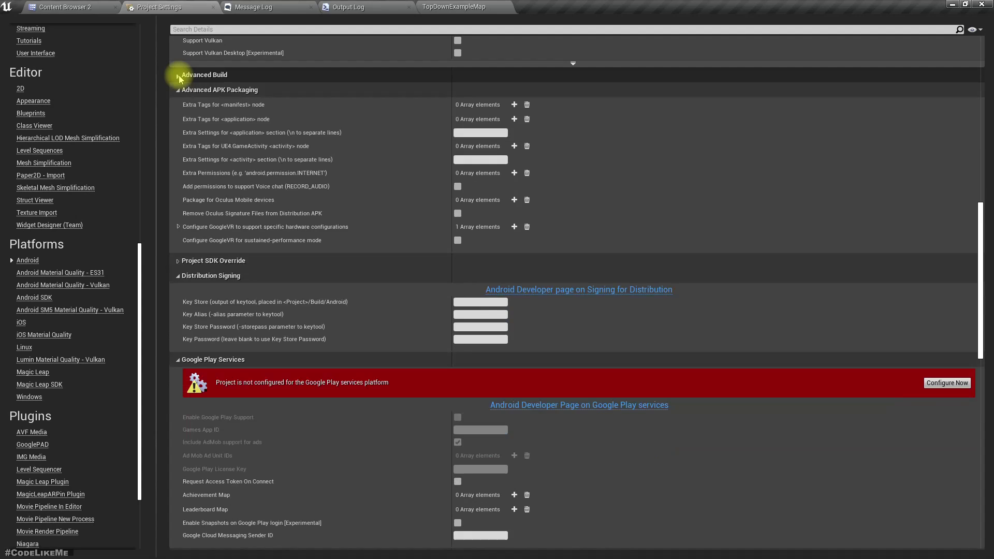
scroll(587, 353, down, 3)
scroll(592, 356, down, 3)
scroll(597, 361, down, 3)
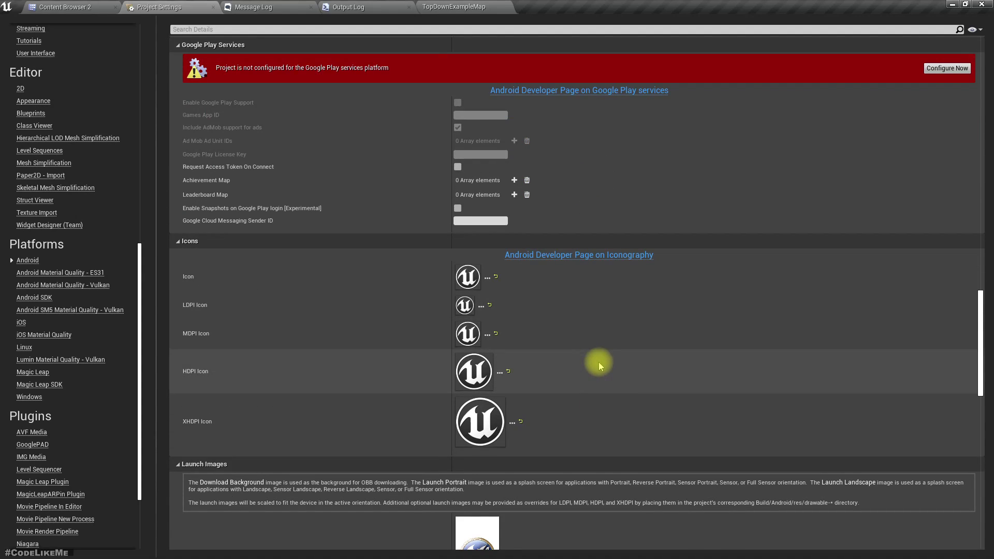
scroll(601, 366, up, 5)
scroll(621, 382, up, 3)
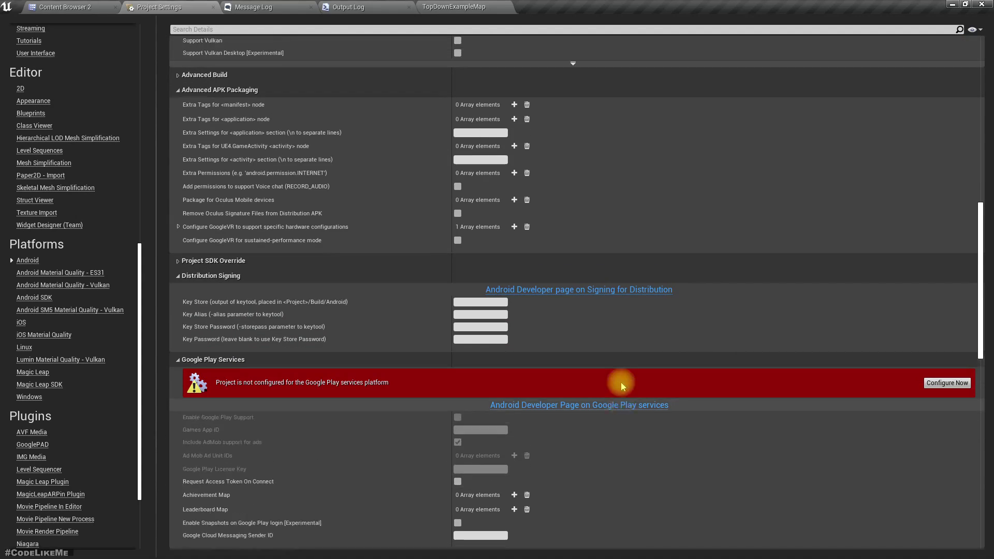
scroll(620, 381, up, 4)
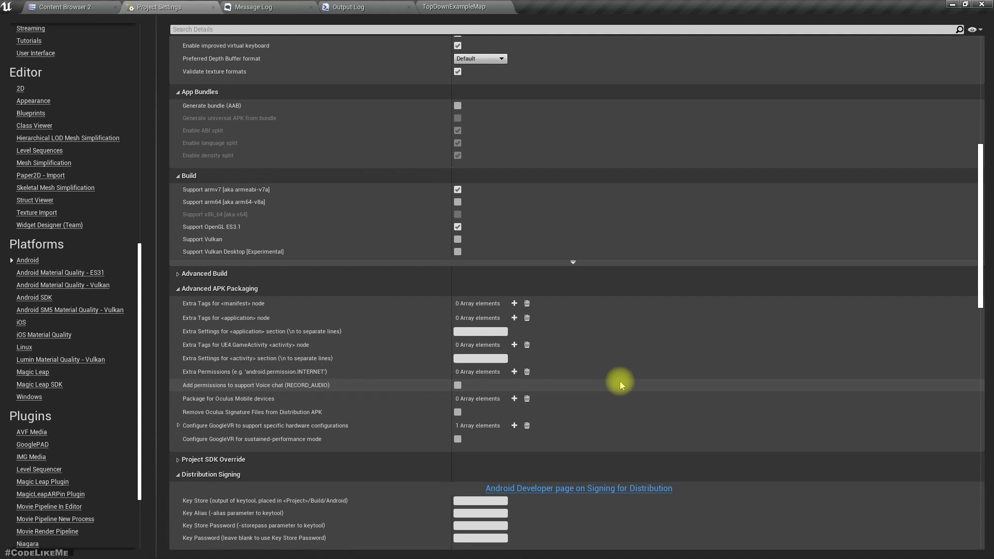
scroll(620, 381, up, 4)
scroll(620, 385, up, 4)
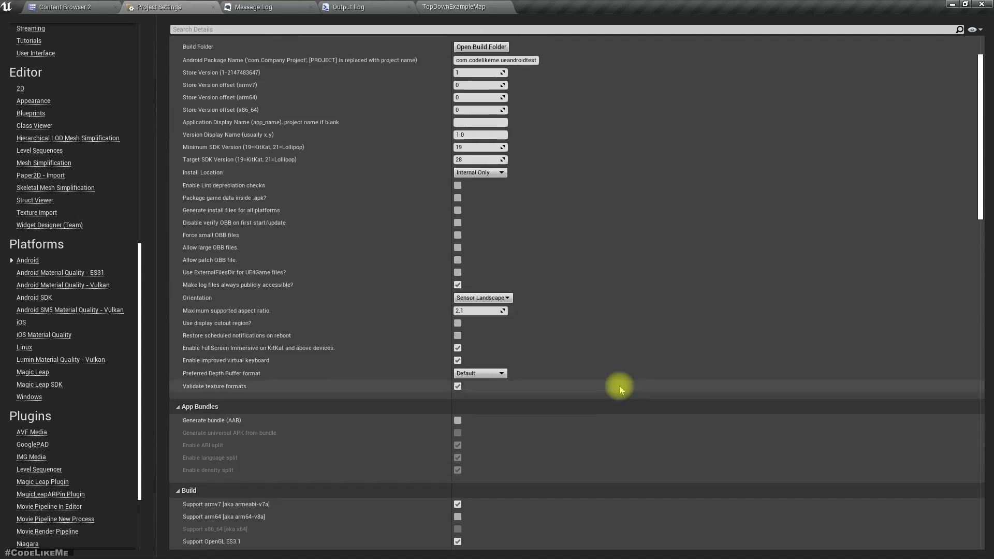
scroll(619, 386, up, 3)
Step: Check the empty Android SDK and NDK locations, then highlight the log's NDK r21b recommendation
click(258, 30)
text(android )
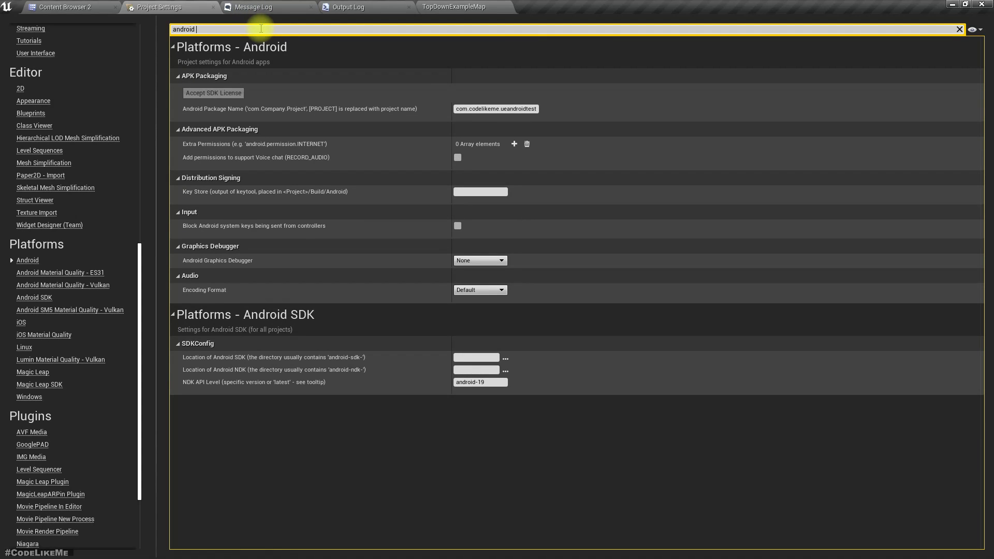
text(s)
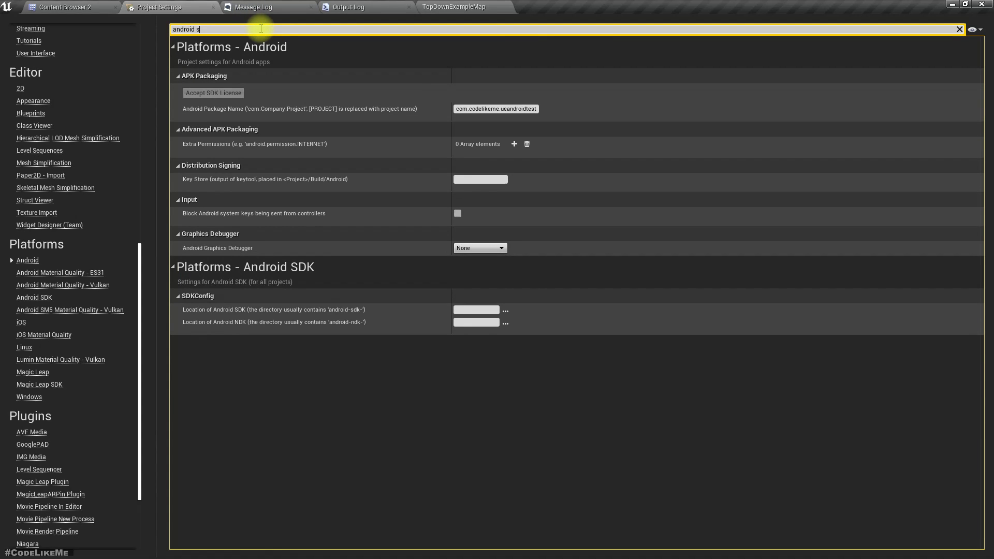
text(dk)
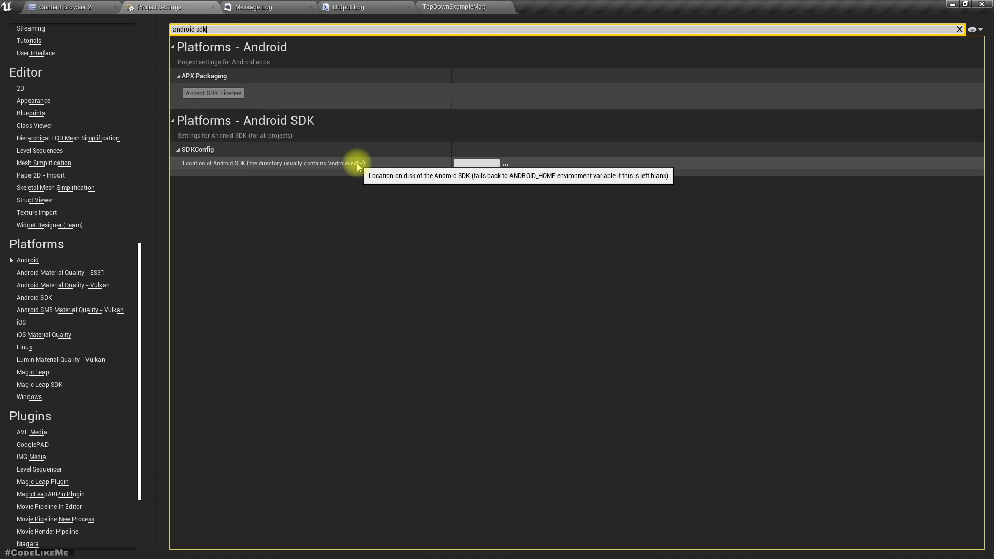
click(468, 164)
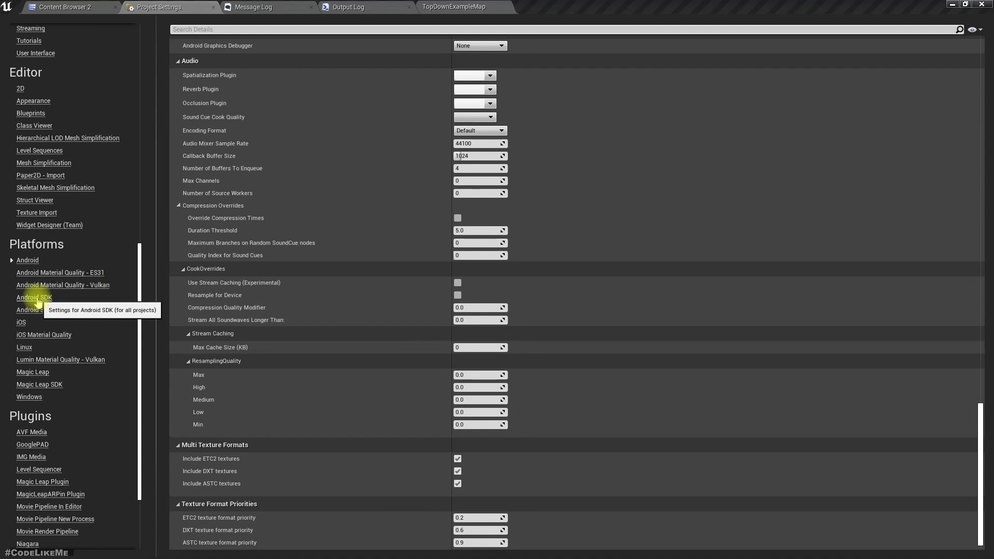
click(35, 298)
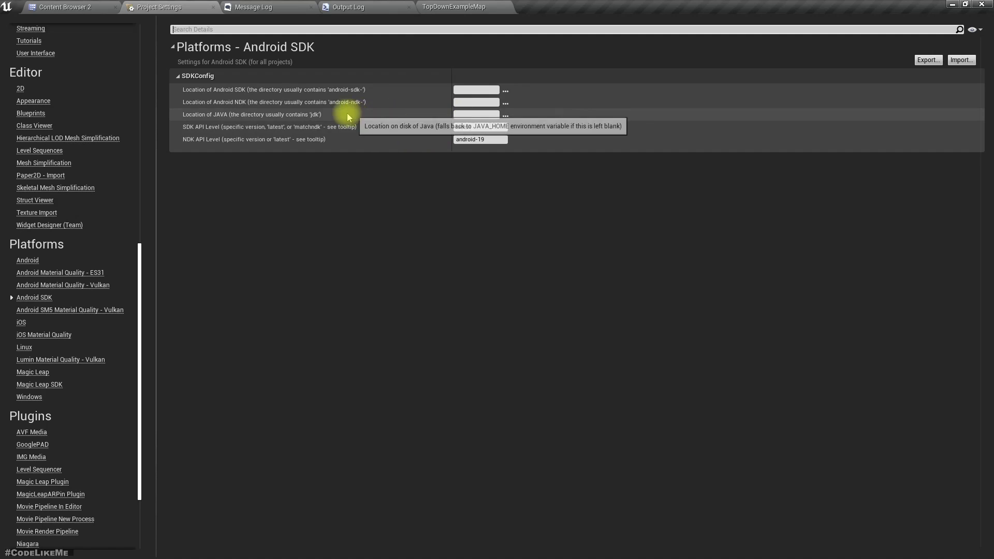
mouse_move(365, 103)
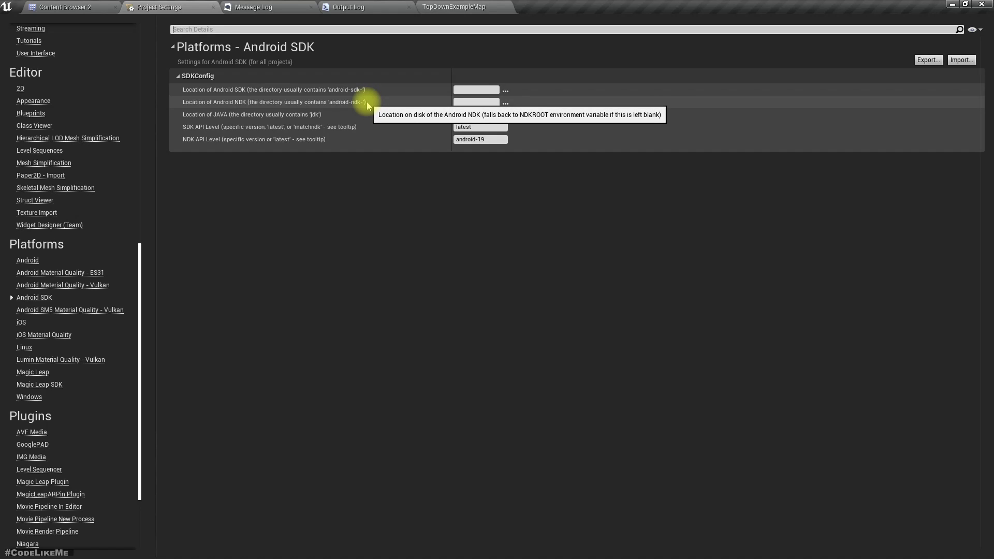
click(380, 8)
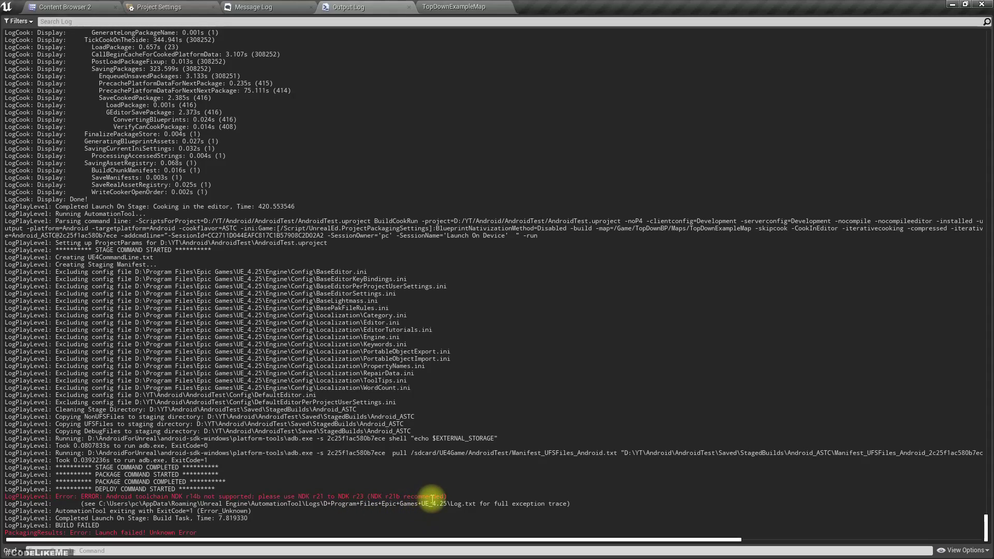
drag(436, 501, 370, 501)
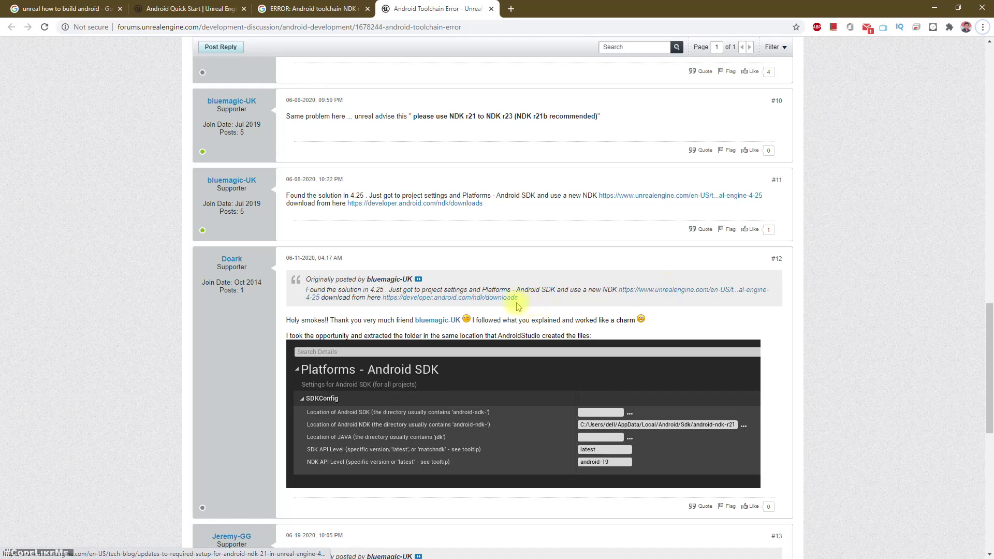
Step: Open post #11's NDK downloads and Unreal NDK 21 article links in tabs and skim both
middle_click(489, 302)
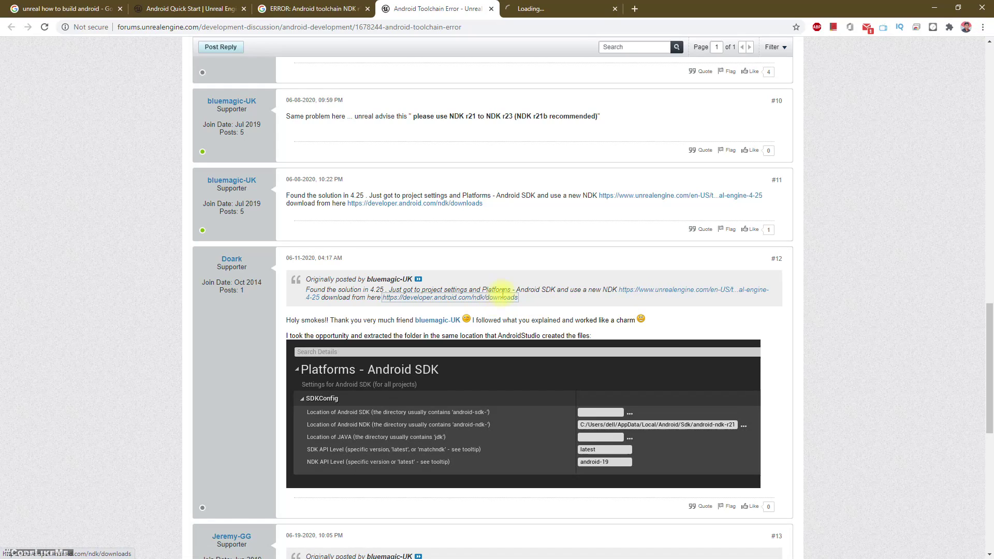
middle_click(656, 294)
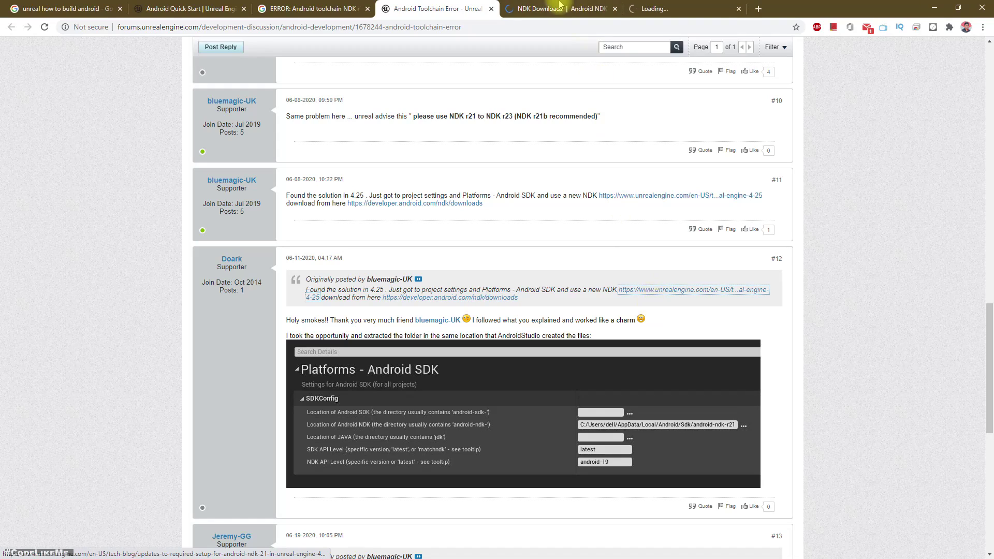
click(575, 8)
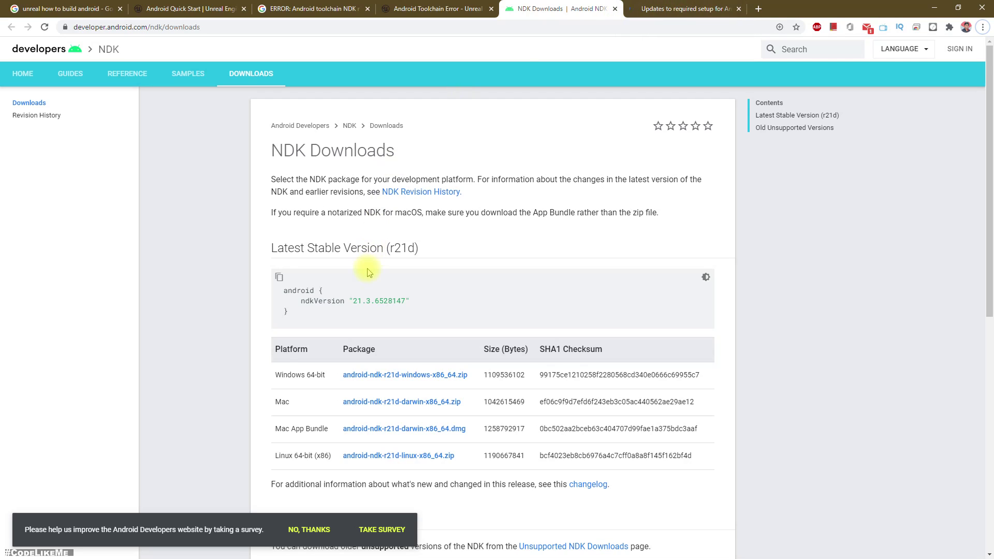
click(652, 8)
click(567, 8)
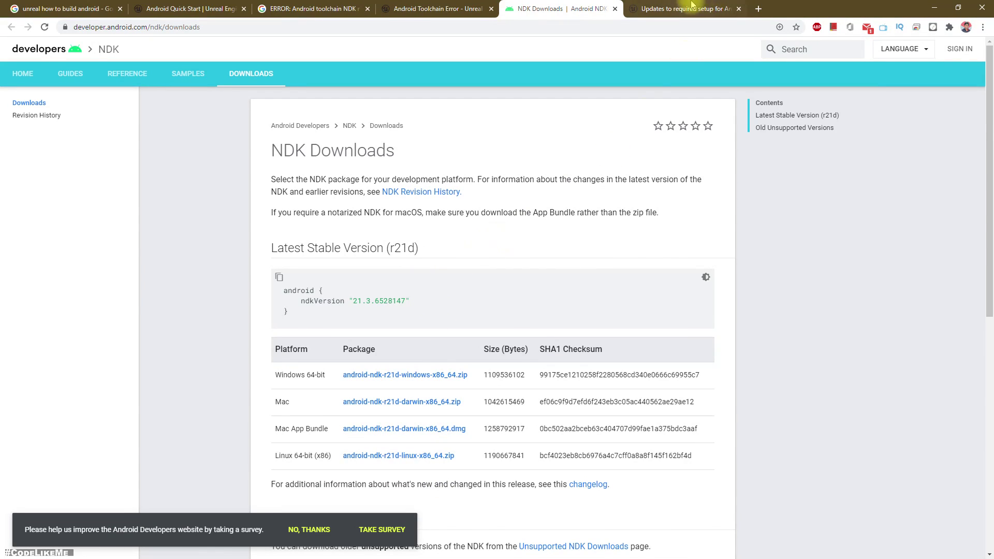
click(687, 8)
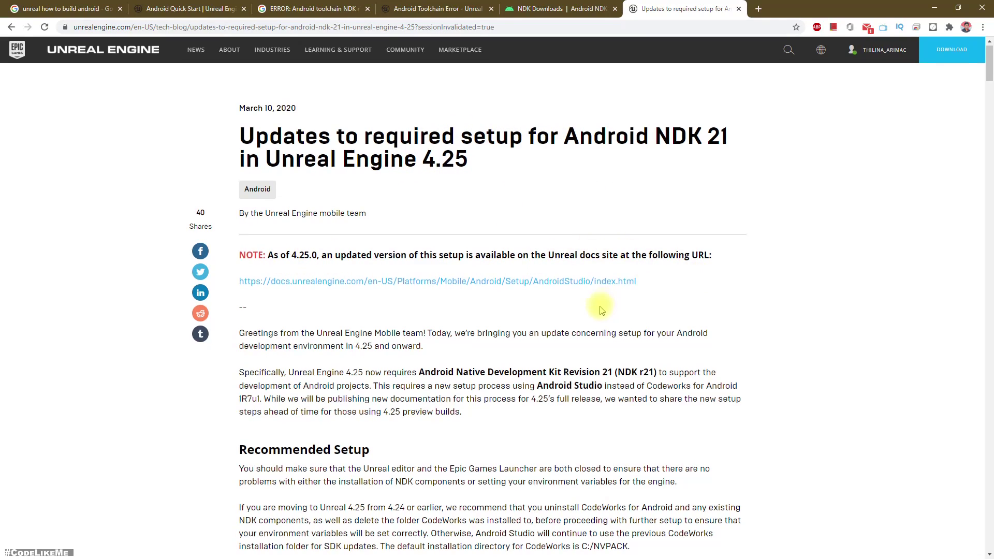
scroll(598, 305, down, 3)
scroll(599, 307, down, 3)
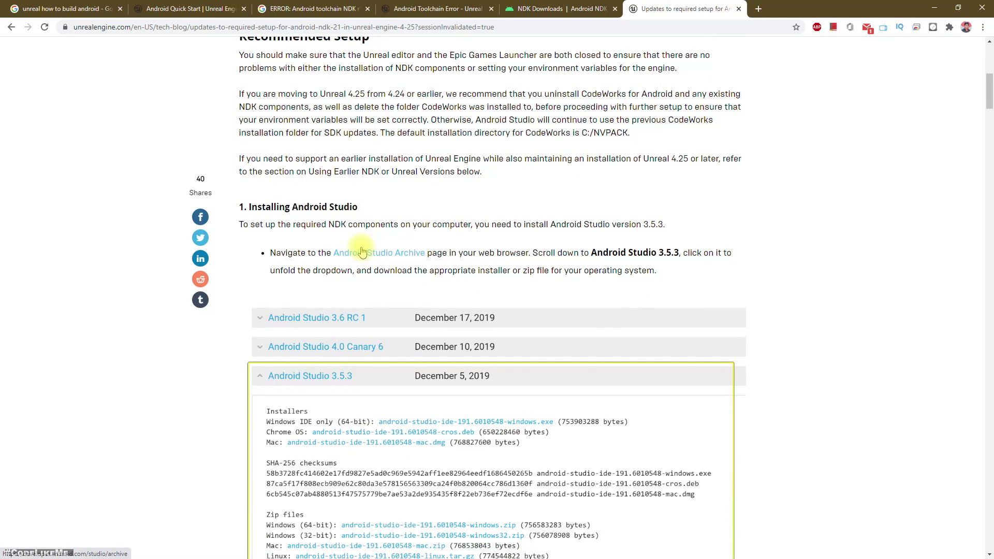
scroll(361, 252, down, 2)
scroll(361, 252, down, 4)
scroll(361, 253, down, 4)
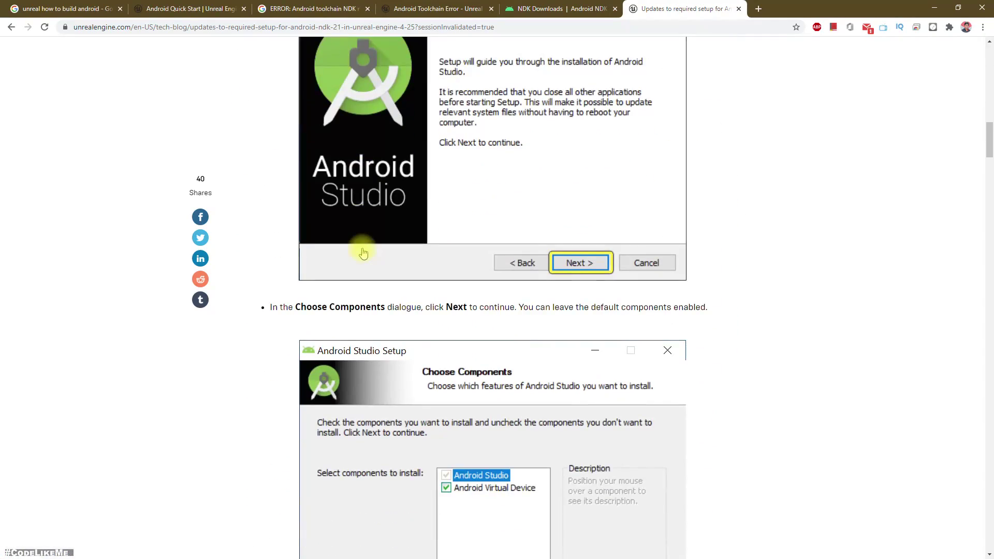
key(ctrl+shift+Tab)
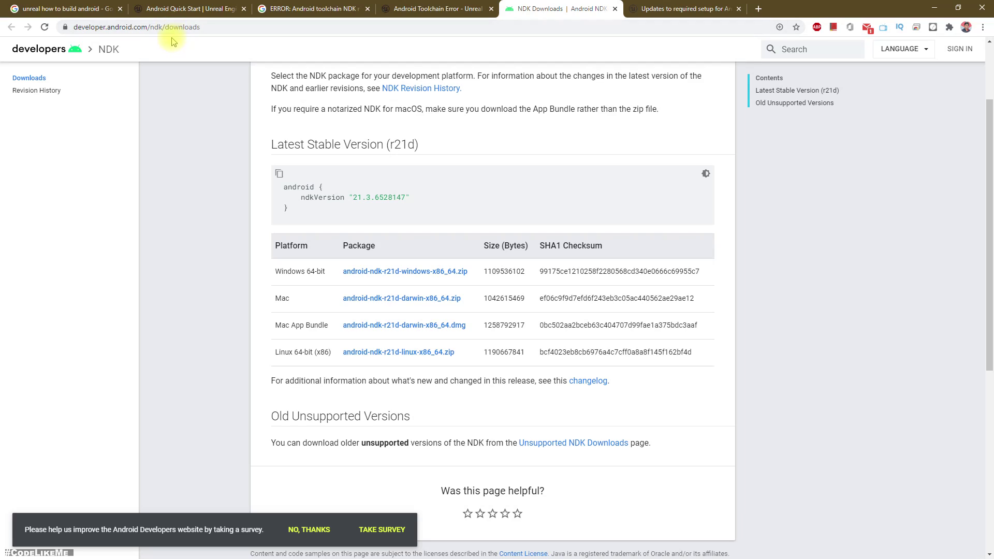
Step: Accept the terms, download android-ndk-r21d-windows-x86_64.zip, dismiss the survey, and open the zip
click(369, 277)
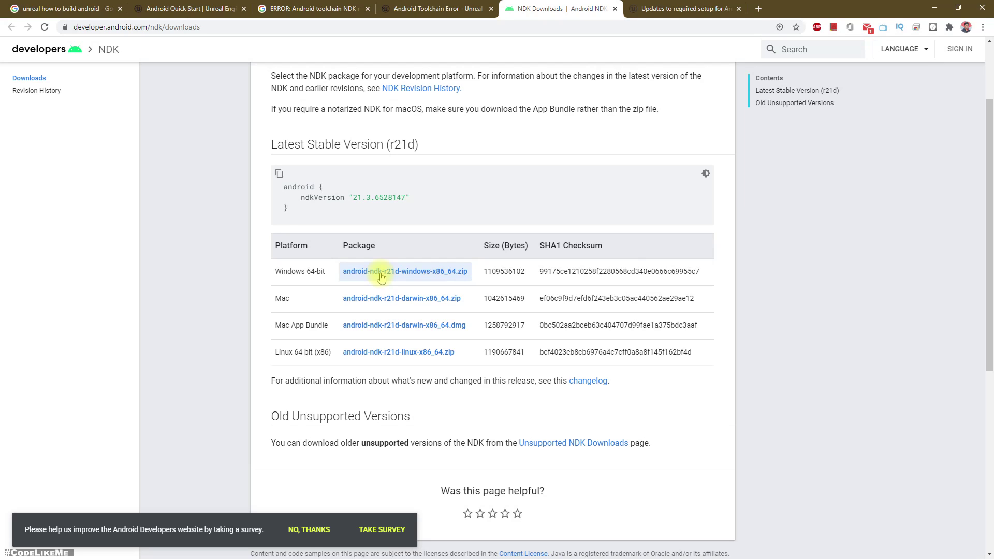
click(381, 275)
scroll(381, 273, down, 5)
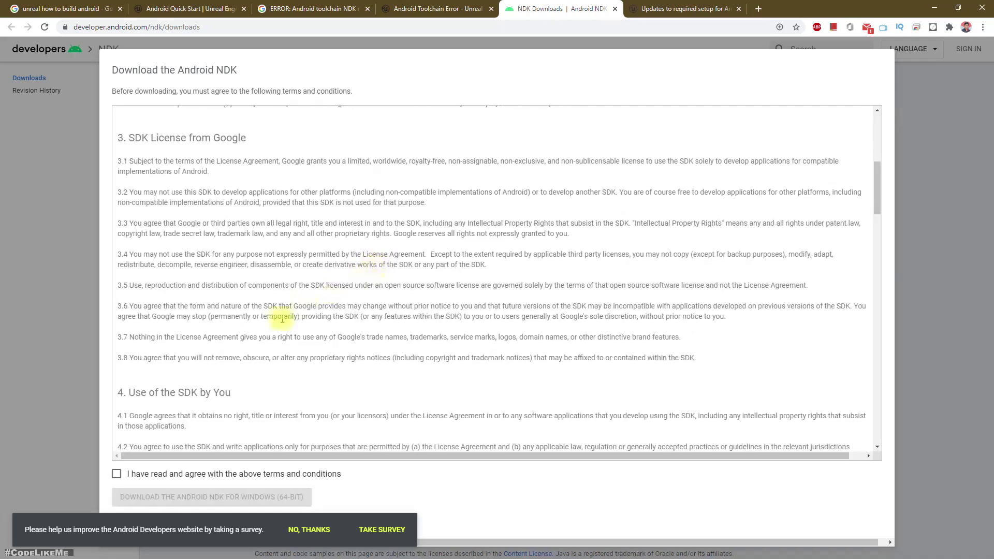
click(160, 473)
click(164, 495)
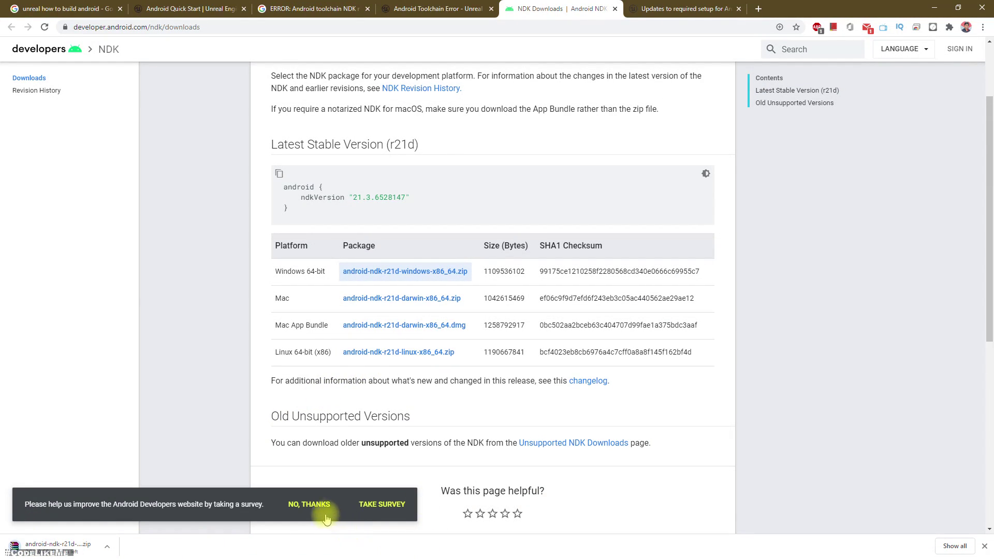
click(310, 505)
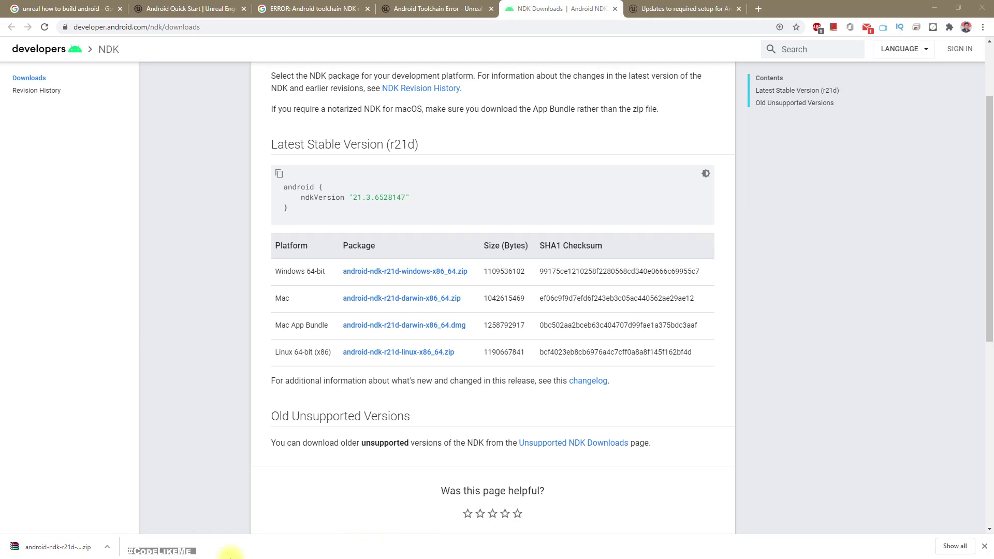
click(53, 546)
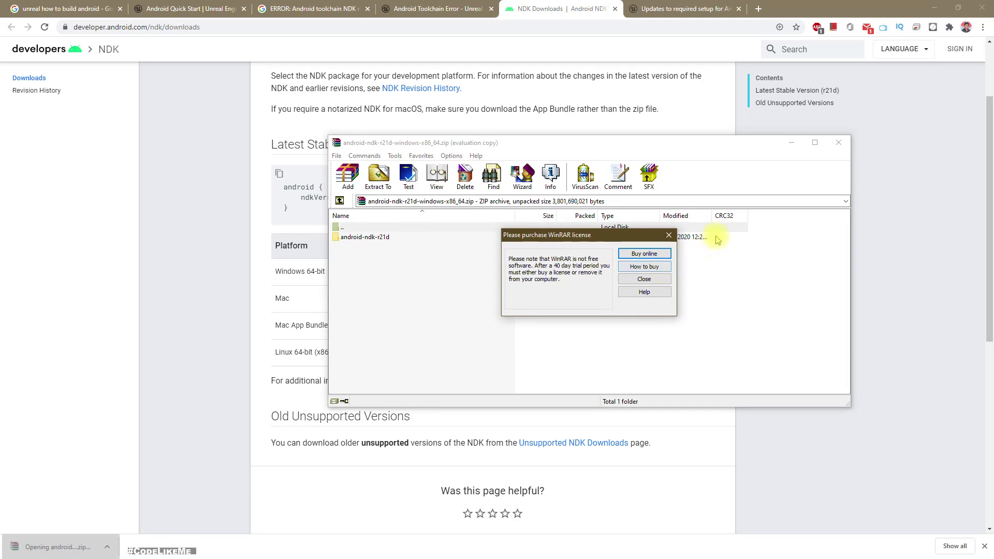
Step: Extract the archive's android-ndk-r21d folder into D:\AndroidForUnreal and open the extracted folder
click(668, 235)
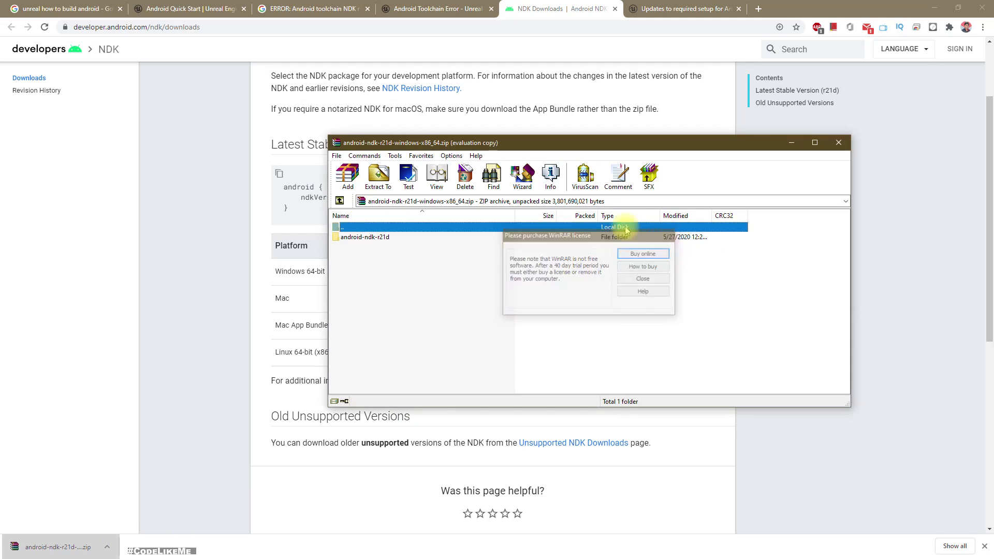
double_click(362, 237)
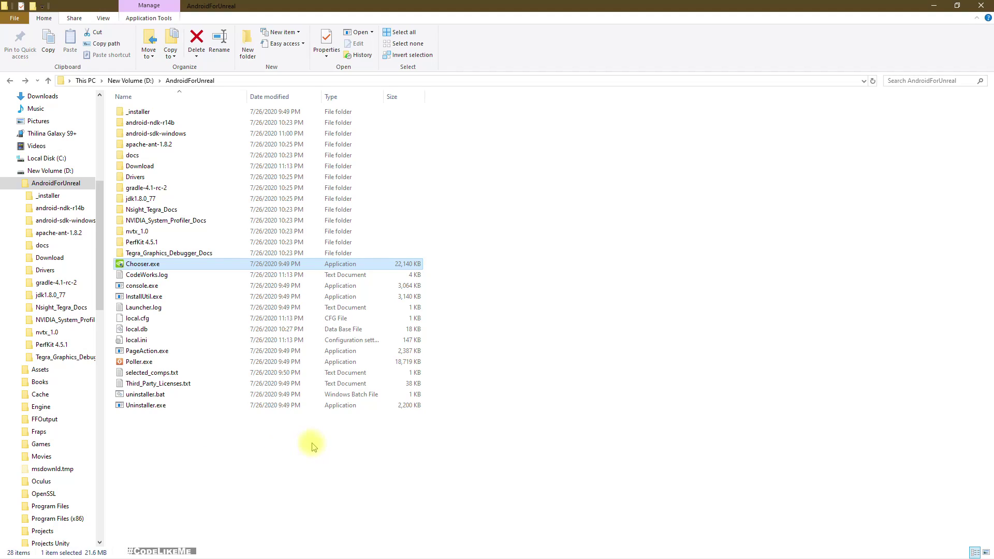
key(alt+Tab)
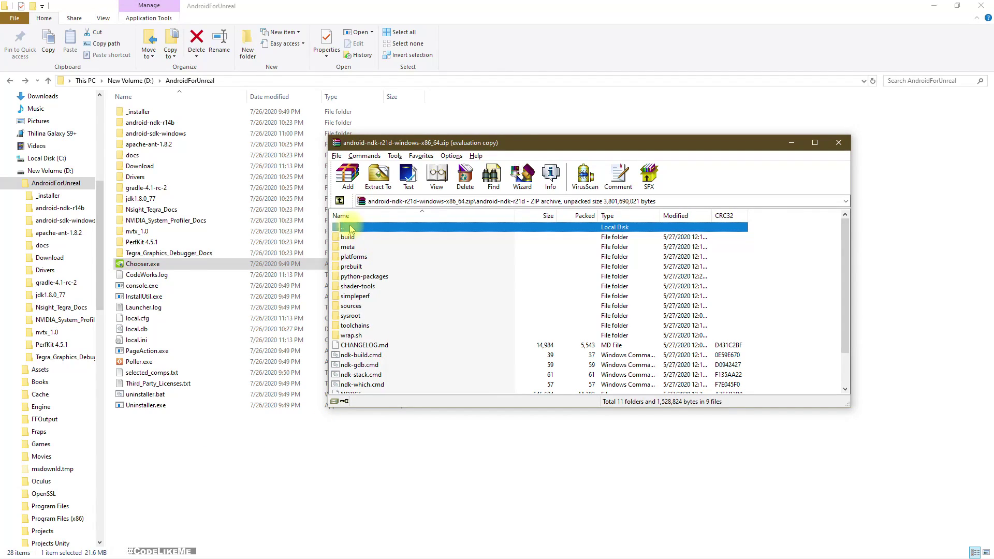
double_click(344, 226)
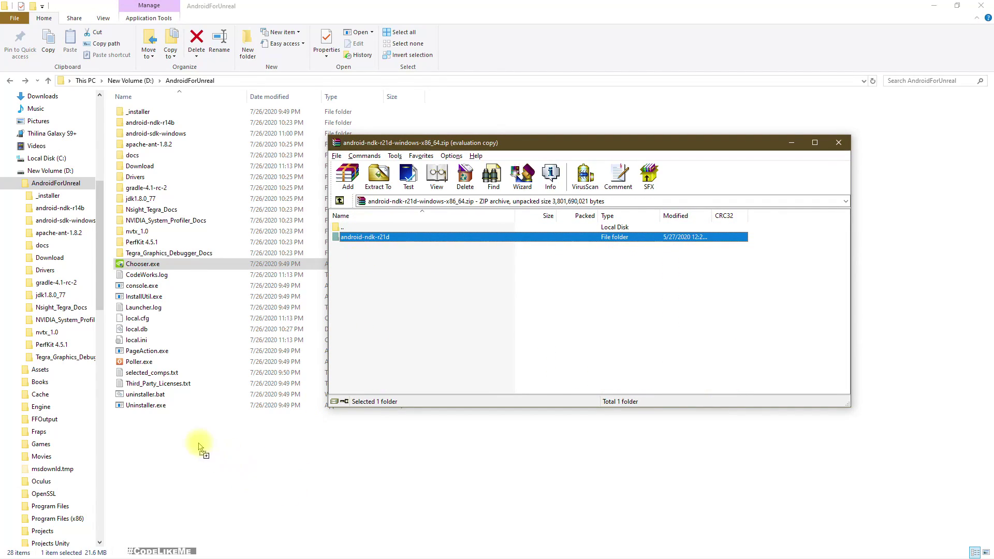
drag(243, 473, 198, 446)
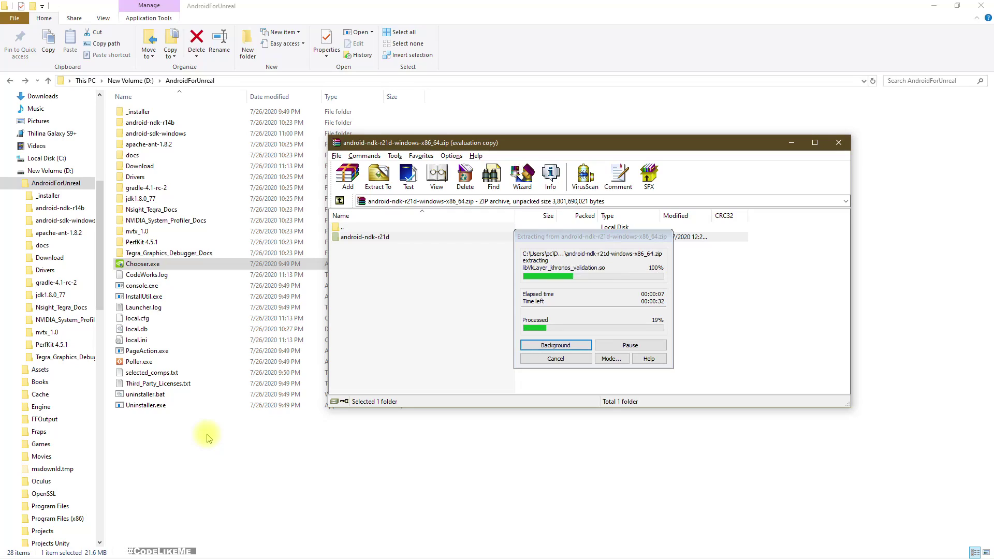
right_click(191, 433)
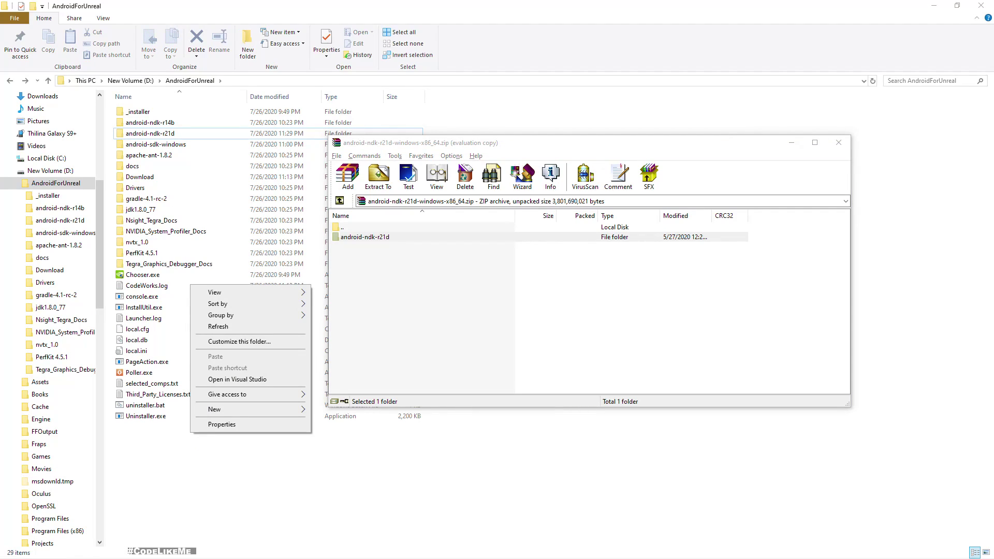
double_click(169, 134)
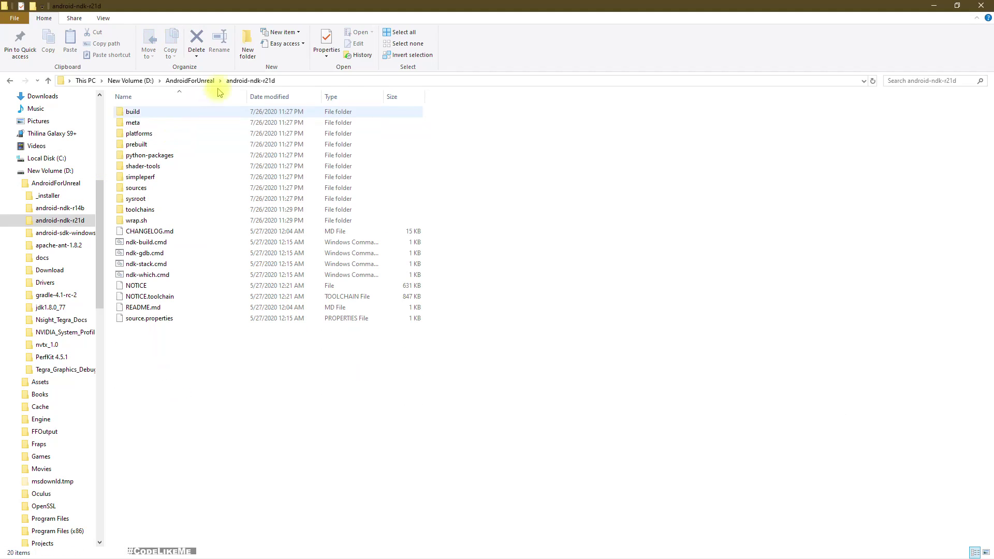
Step: Set Location of Android NDK to D:/AndroidForUnreal/android-ndk-r21d and confirm it in the browse dialog
click(303, 81)
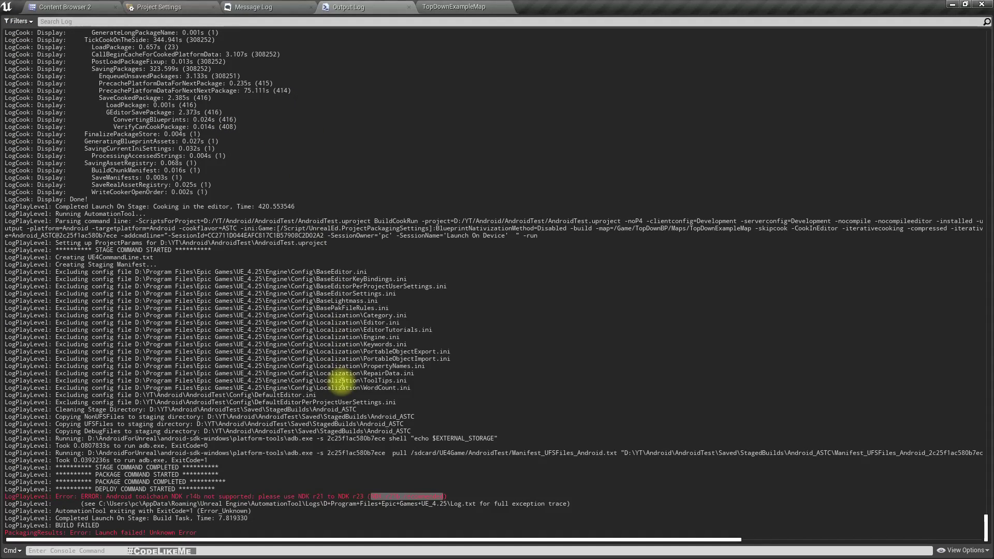
click(155, 7)
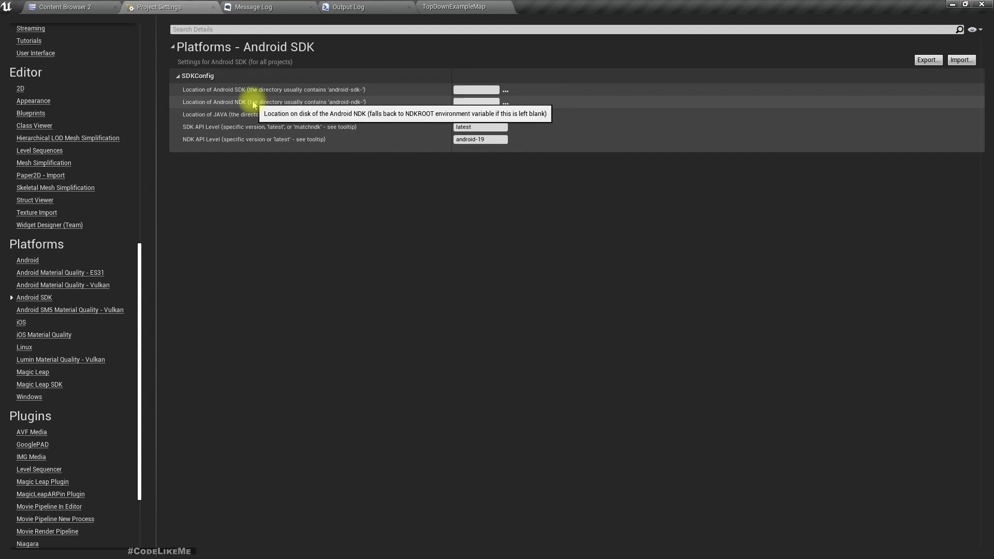
click(466, 102)
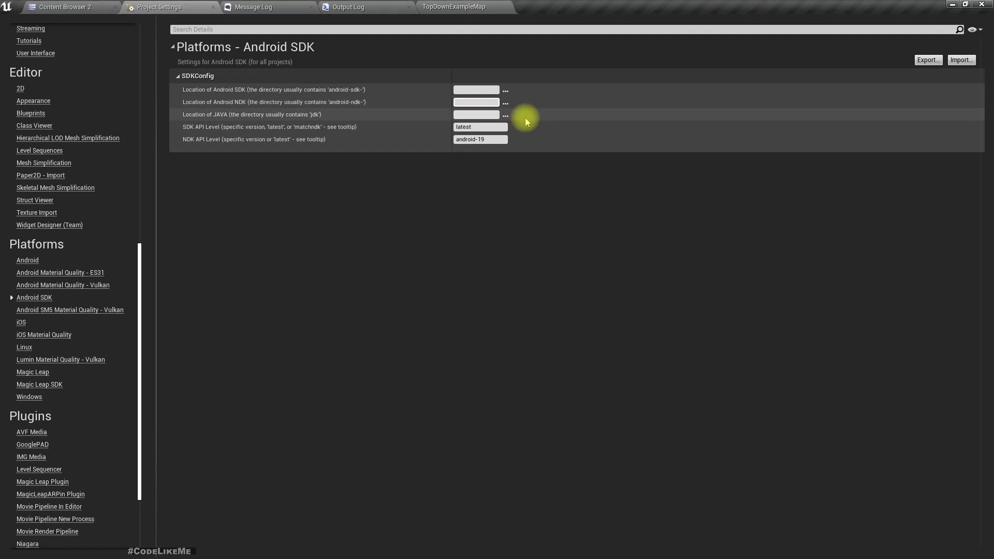
text(D:\AndroidForUnreal\android-ndk-r21d)
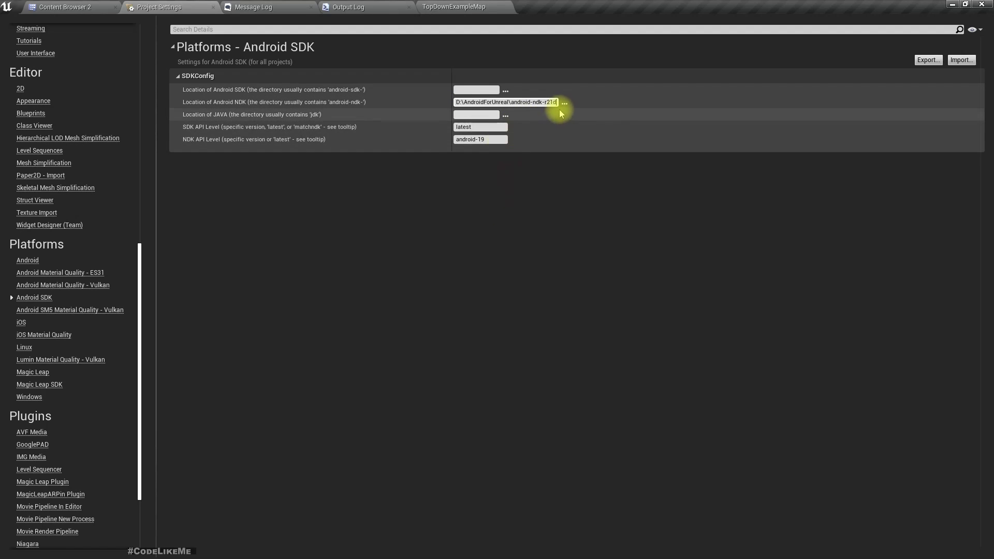
key(Return)
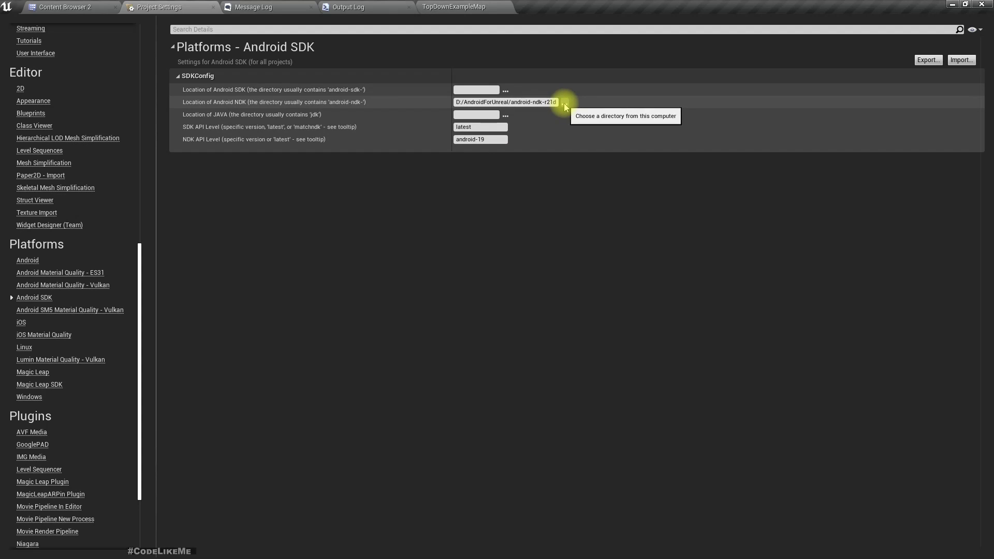
click(564, 104)
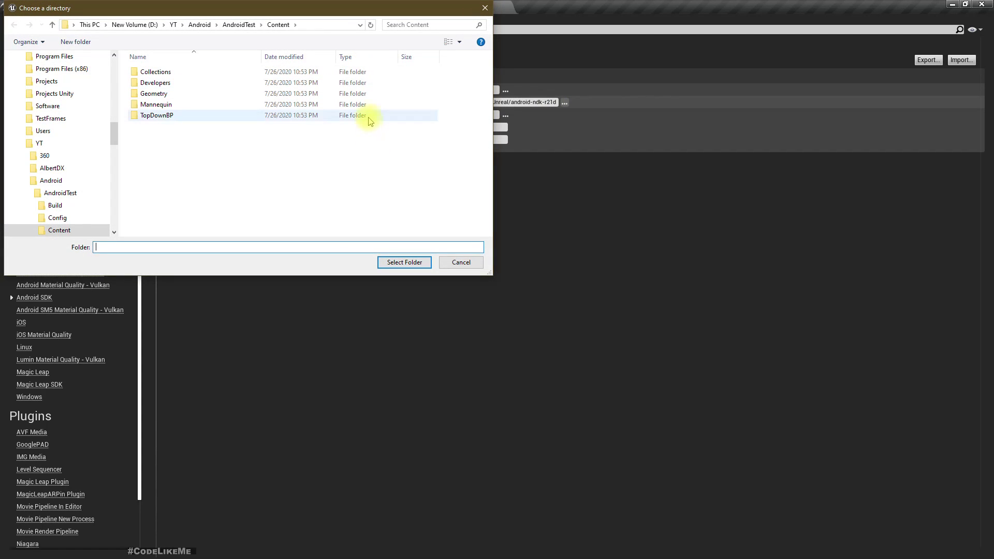
text(D:\AndroidForUnreal\android-ndk-r21d)
key(Return)
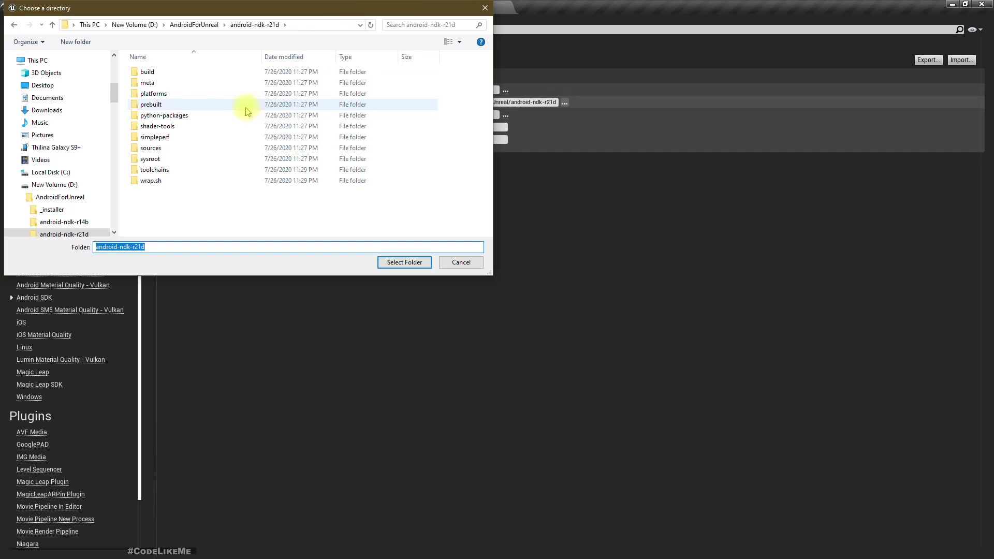
click(404, 262)
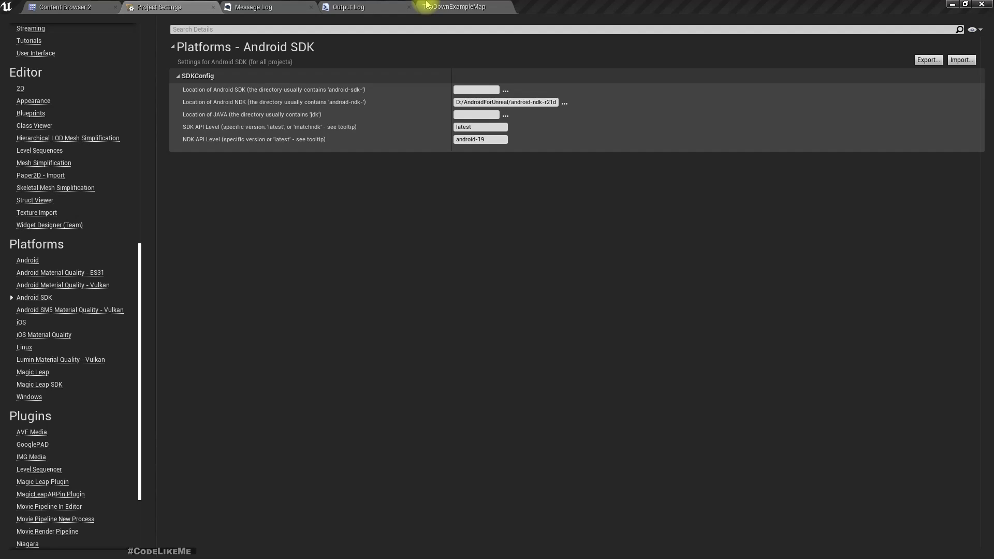
Step: Launch TopDownExampleMap on the SM_G965F phone and follow progress in the Output Log
click(459, 6)
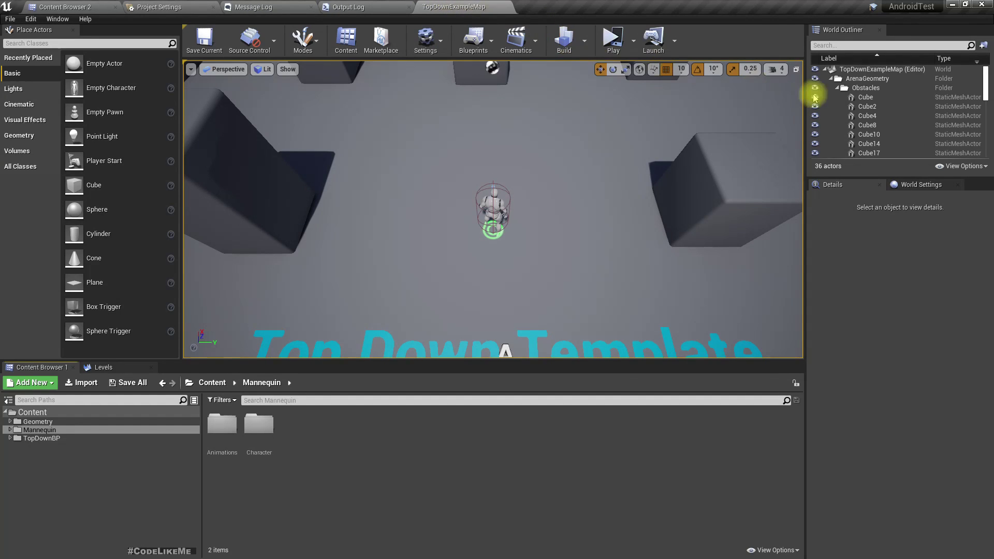
click(673, 40)
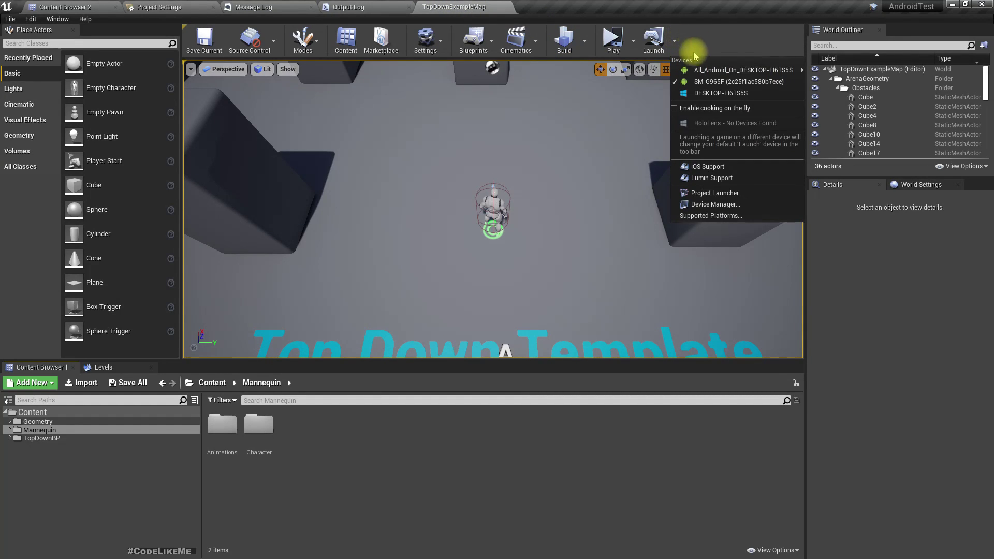
click(722, 82)
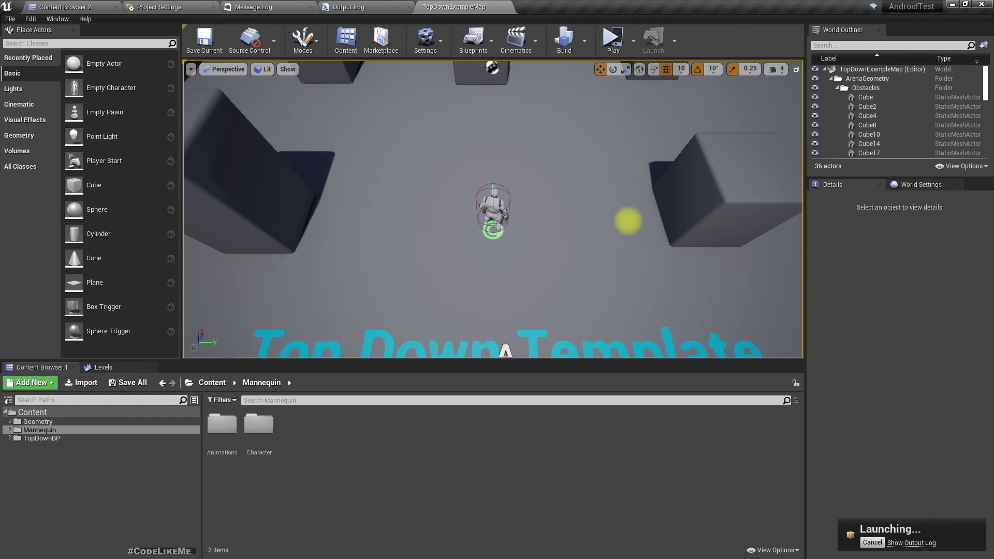
click(901, 542)
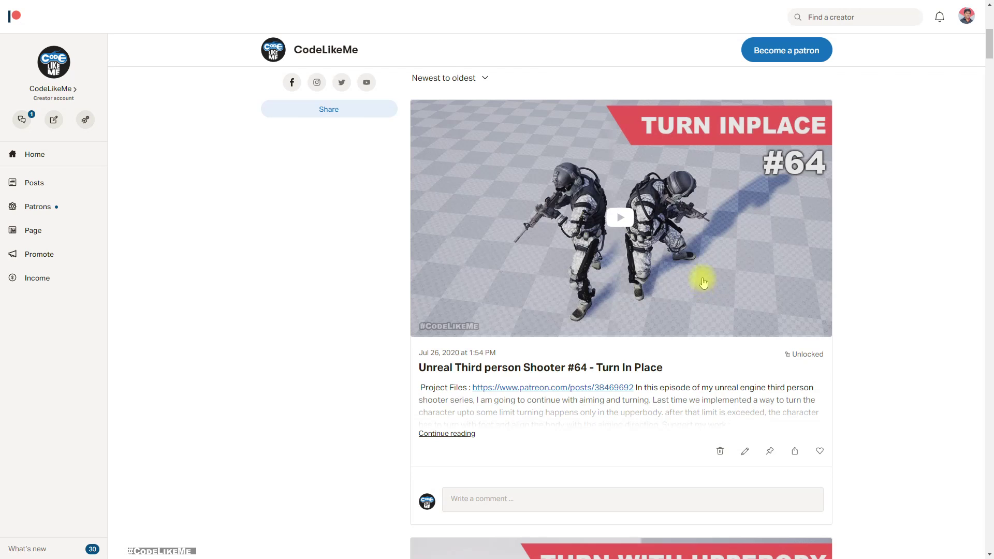
scroll(703, 291, down, 1)
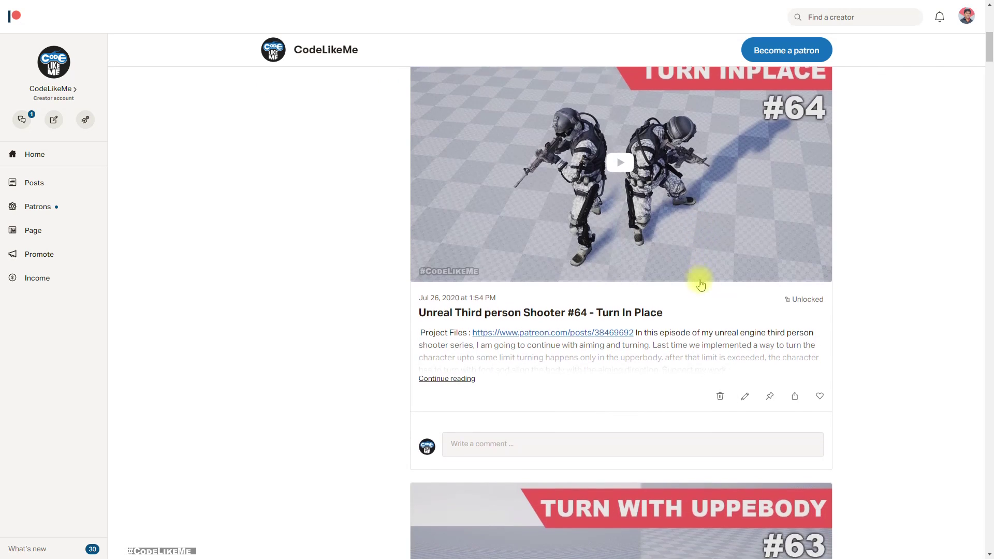
scroll(701, 286, down, 3)
scroll(705, 286, down, 3)
scroll(711, 289, down, 2)
scroll(711, 289, down, 5)
scroll(710, 283, down, 4)
scroll(709, 283, down, 4)
scroll(713, 286, up, 2)
scroll(713, 285, up, 2)
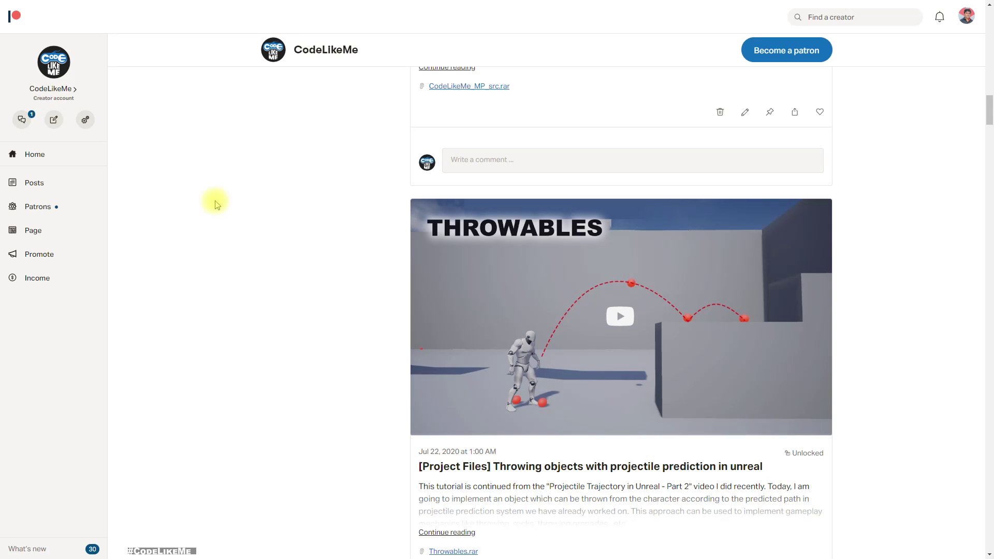
scroll(216, 204, down, 1)
scroll(216, 204, down, 1)
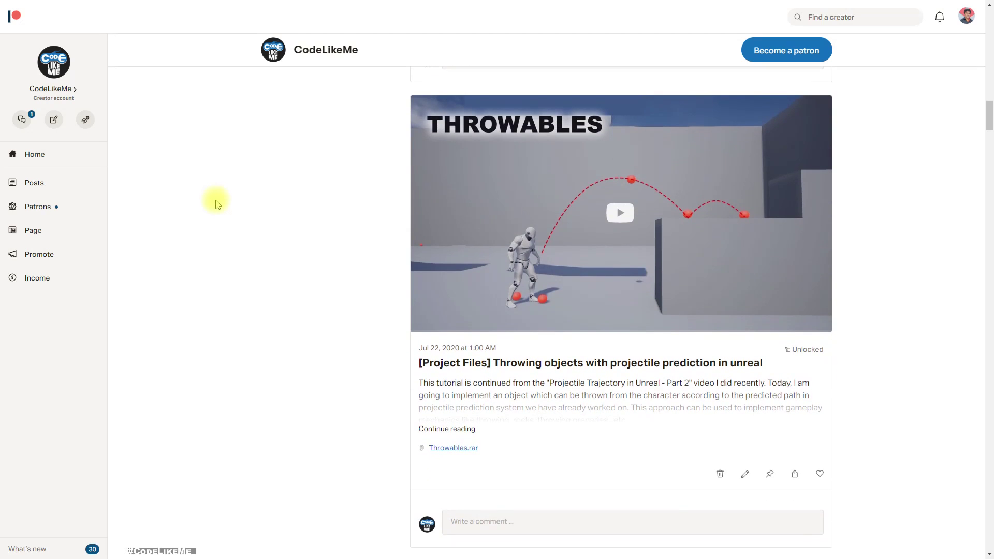
scroll(216, 203, up, 2)
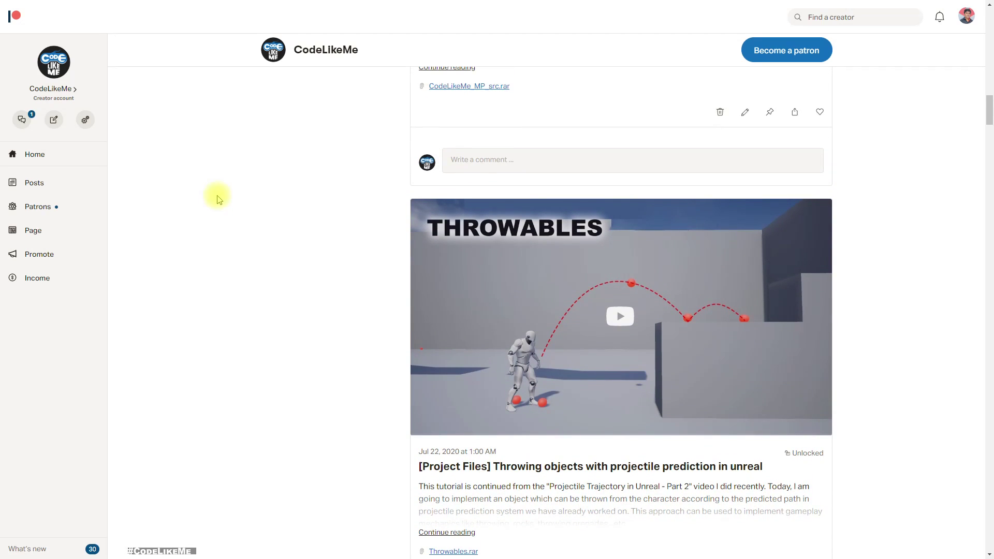